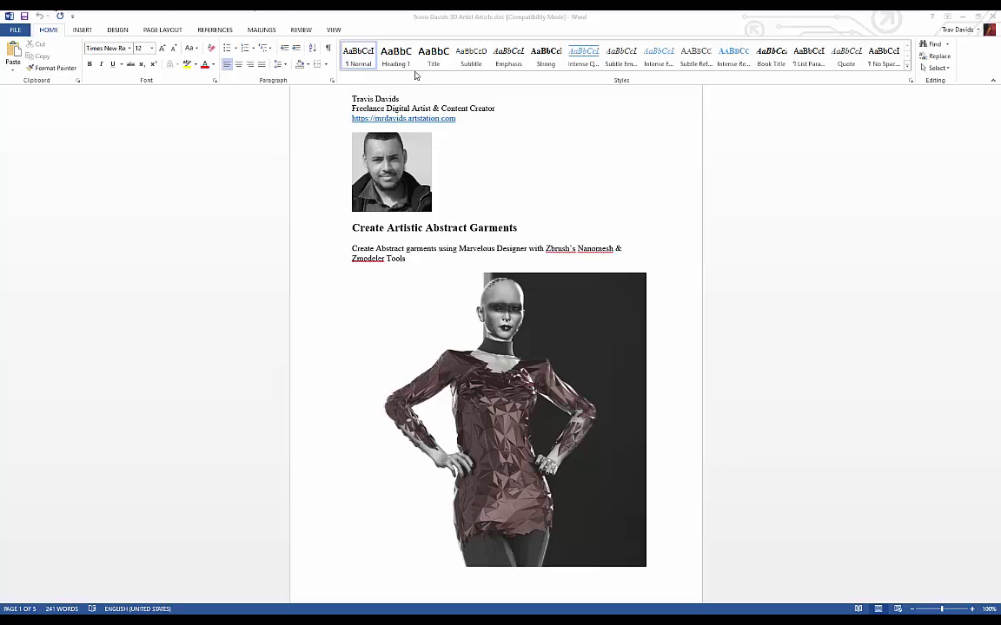
Read through the abstract garments article, covering quadrangulating the garment, welding points, Zmodeler detailing and Nanomesh ideas
scroll(486, 196, up, 1)
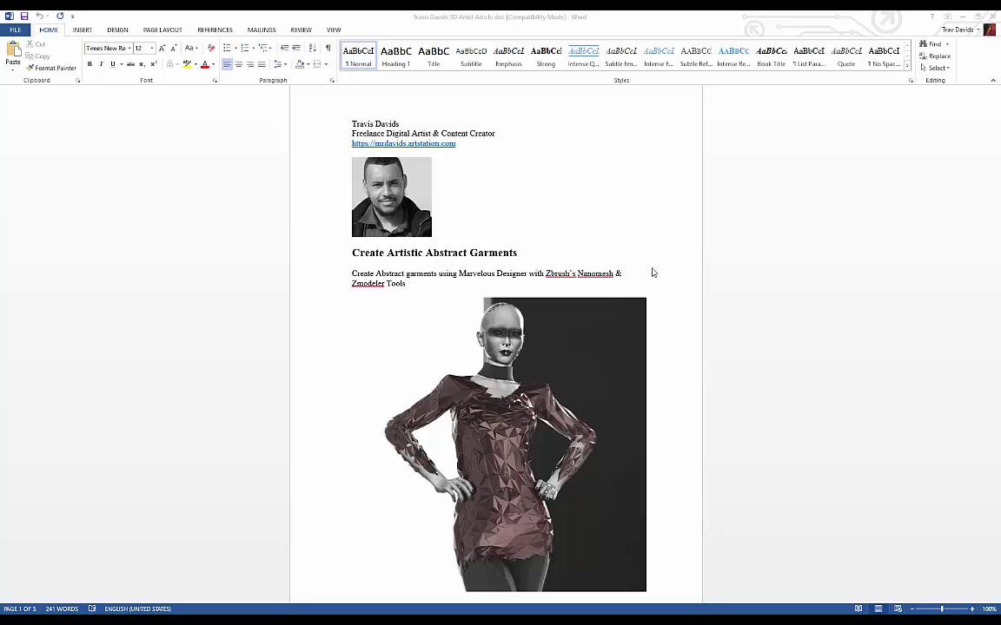
scroll(411, 304, down, 2)
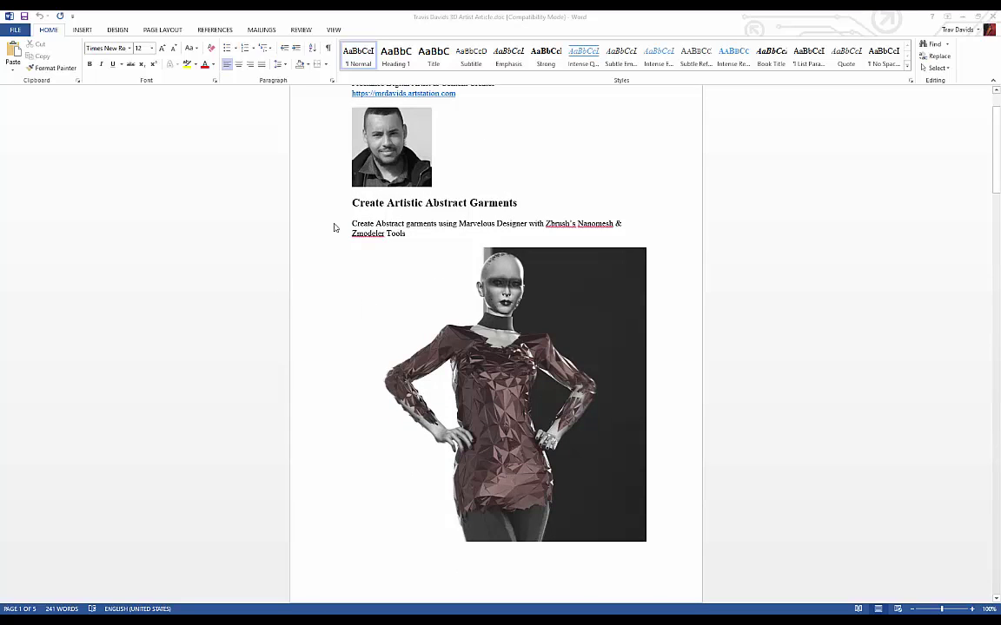
scroll(293, 323, up, 1)
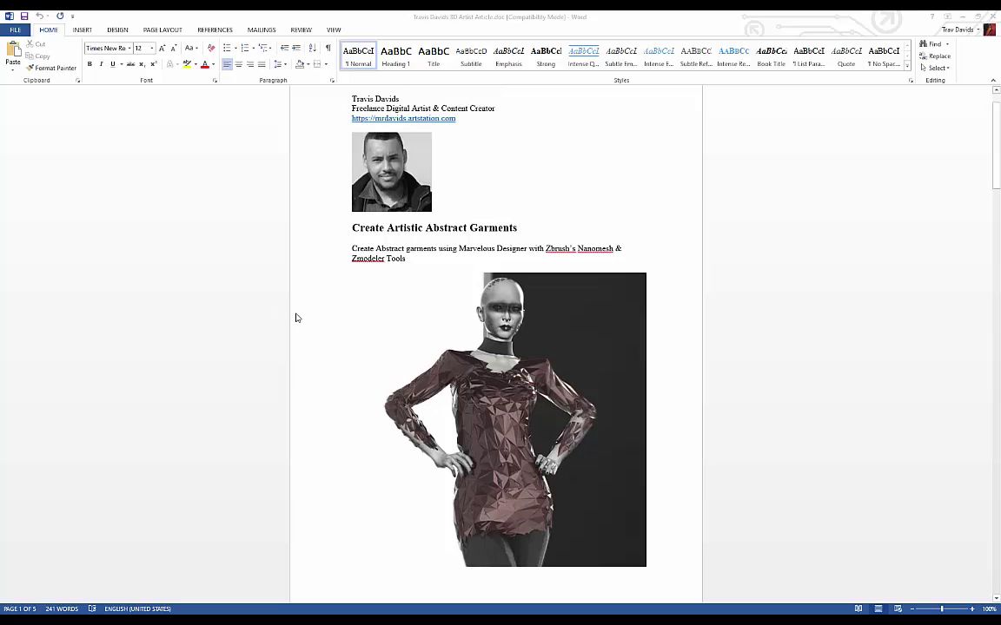
scroll(371, 329, down, 10)
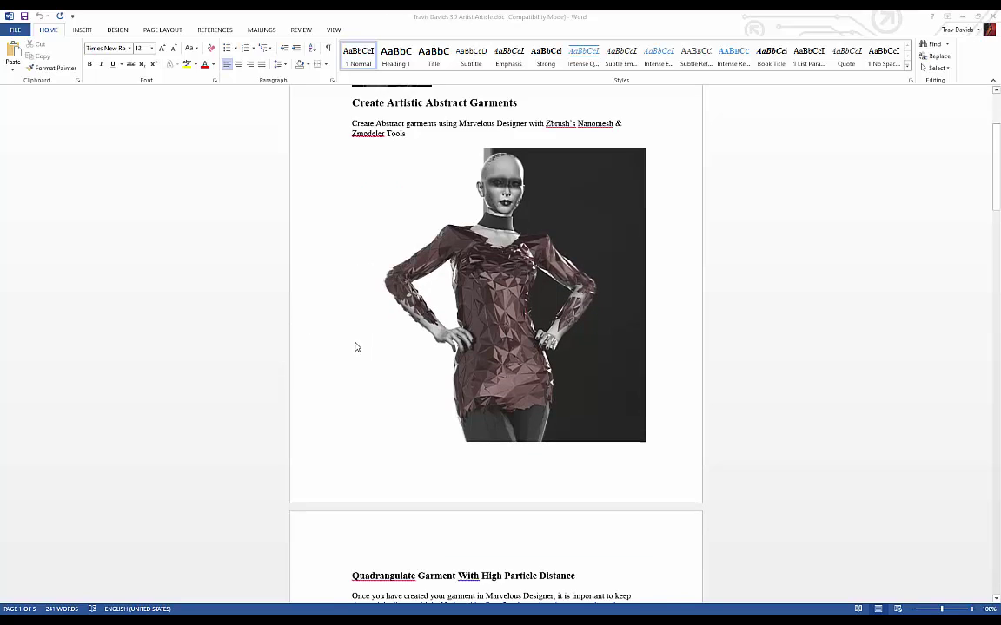
scroll(331, 349, up, 5)
scroll(342, 352, up, 4)
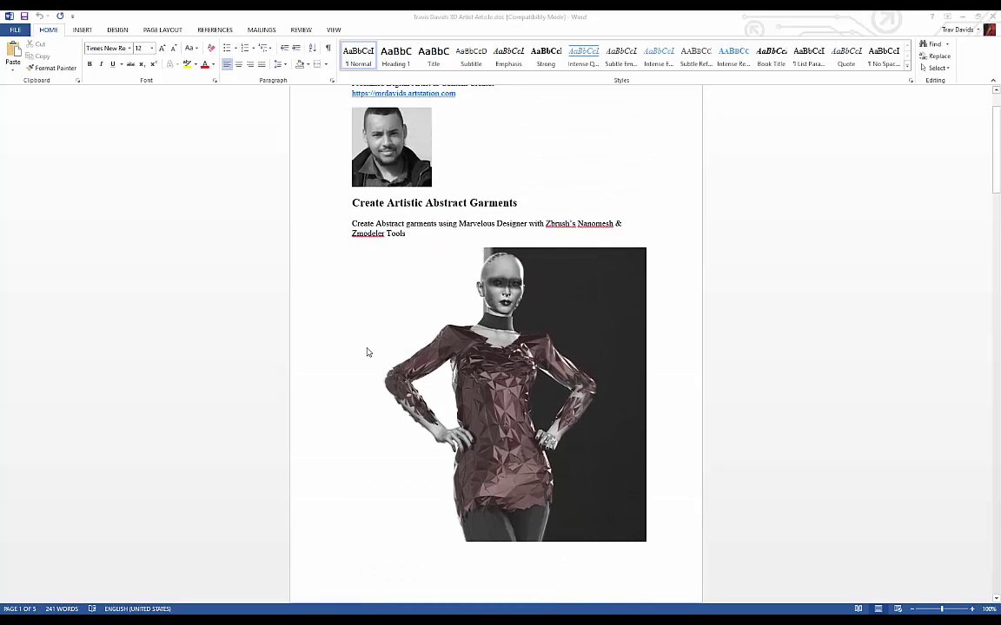
scroll(328, 333, down, 15)
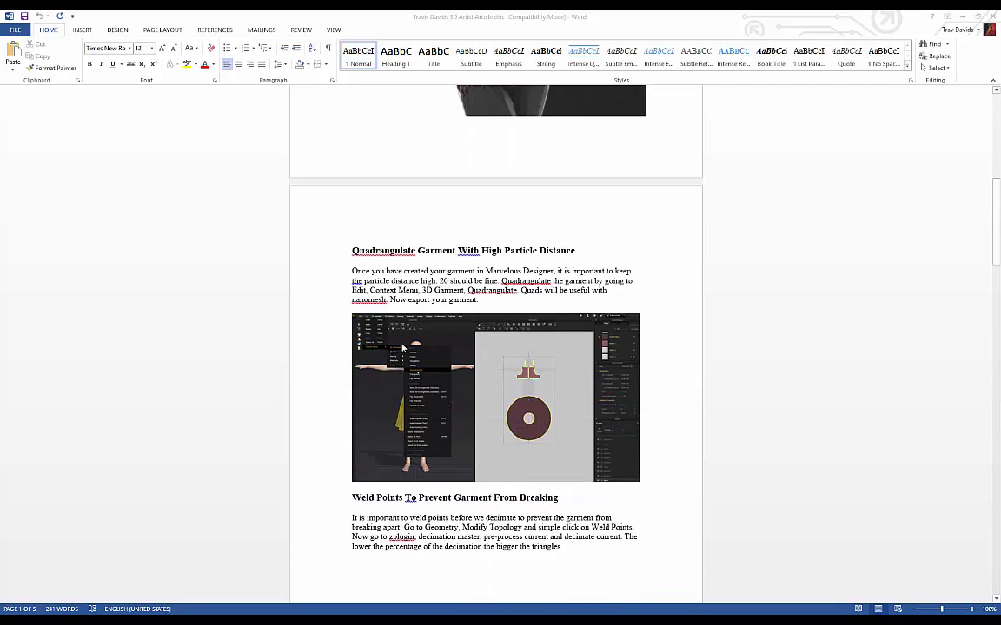
scroll(436, 353, down, 4)
scroll(538, 224, down, 18)
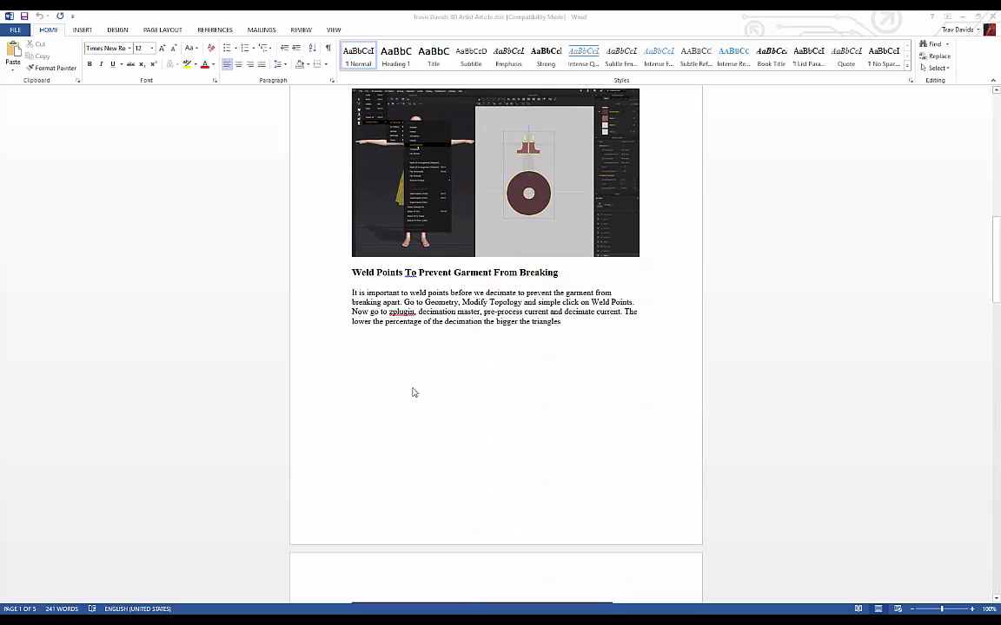
scroll(521, 379, down, 4)
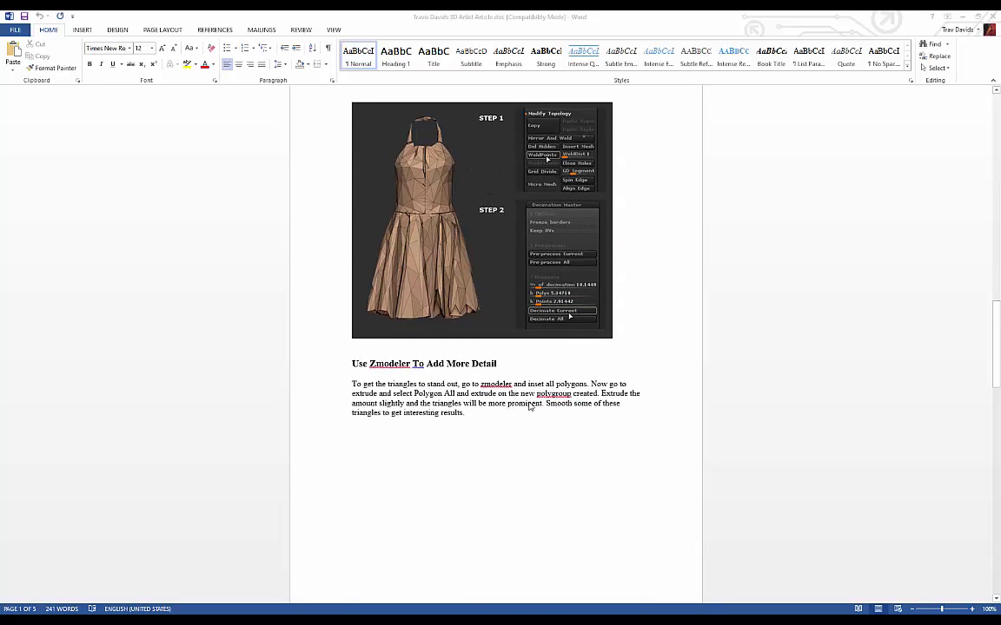
scroll(528, 406, down, 20)
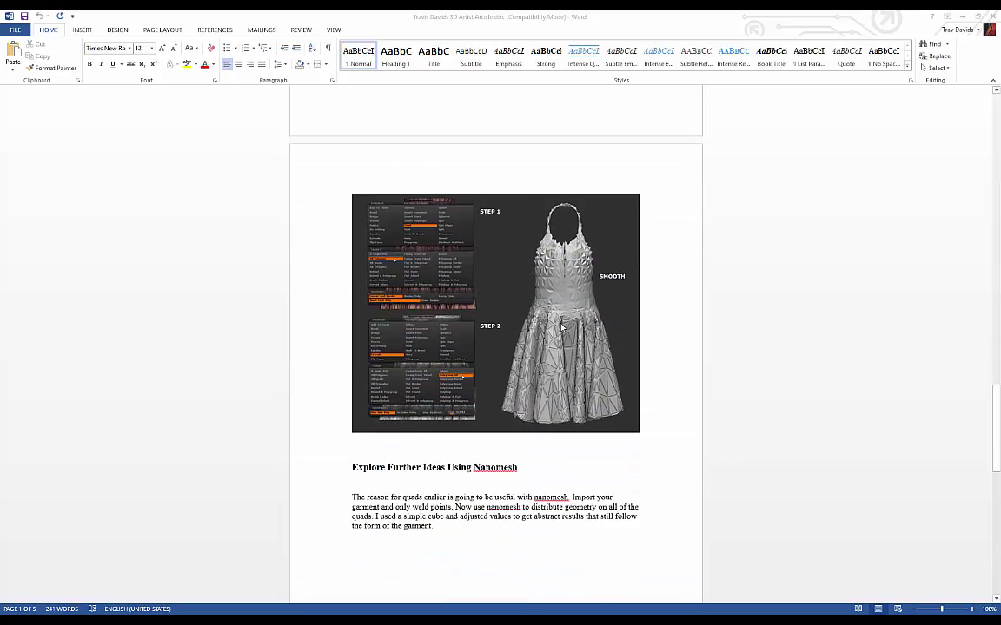
scroll(578, 261, down, 3)
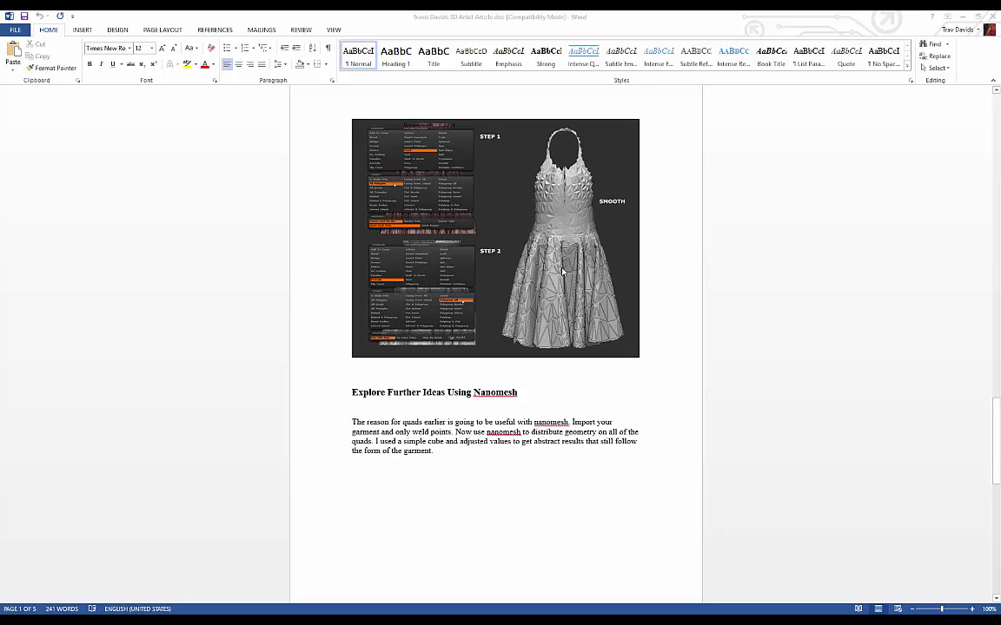
scroll(565, 280, down, 3)
scroll(511, 220, up, 3)
scroll(474, 284, down, 20)
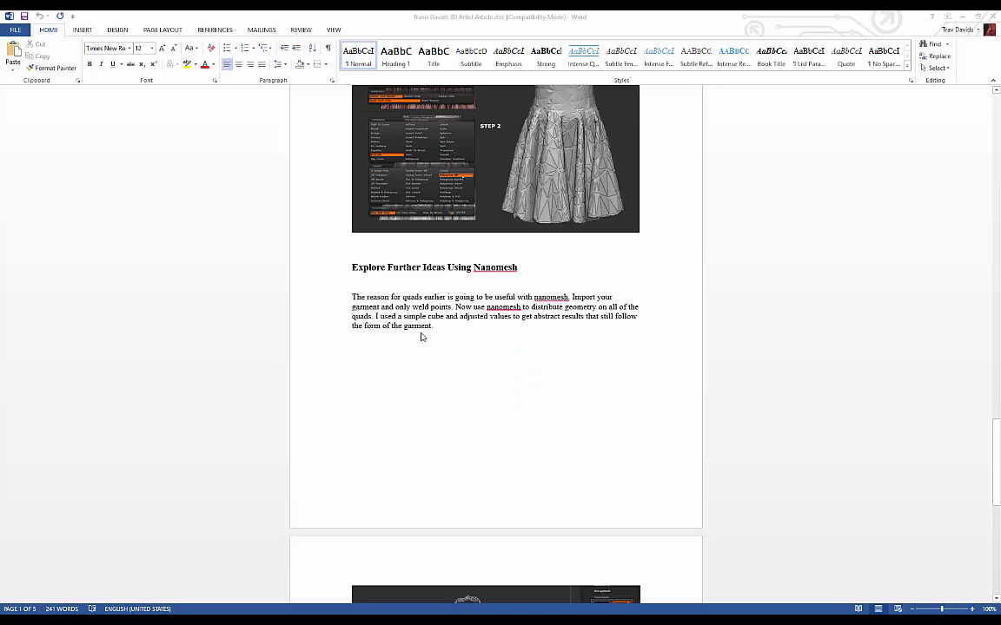
scroll(451, 328, up, 5)
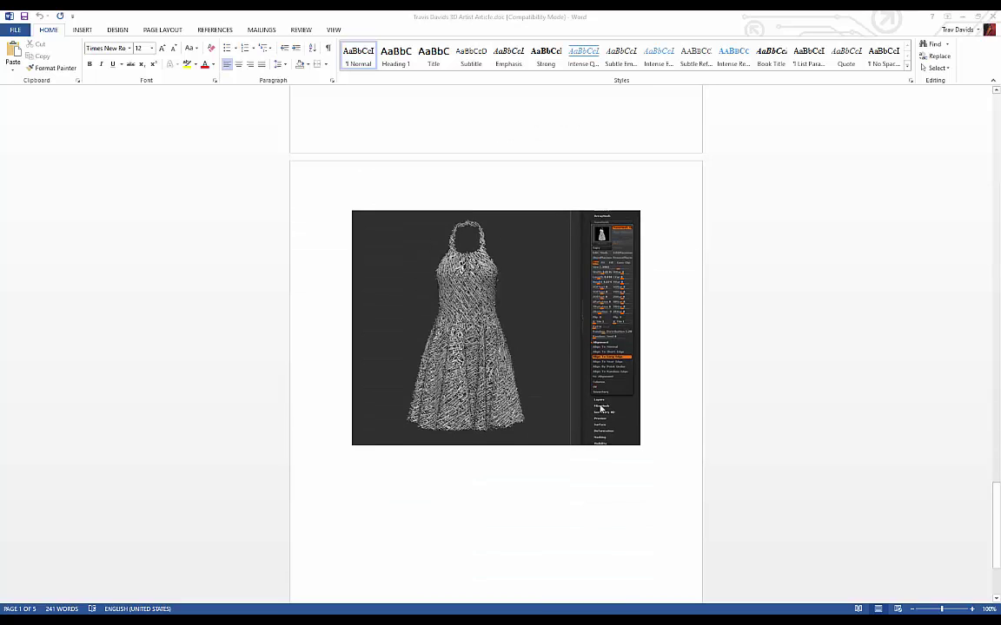
drag(998, 508, 995, 96)
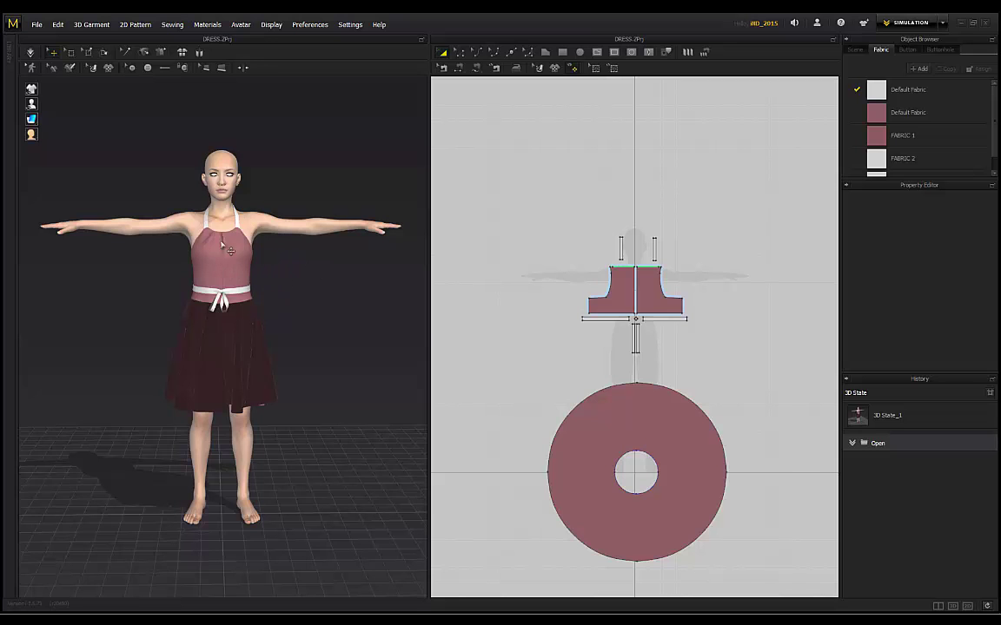
Switch to the dress project in Marvelous Designer and examine the garment on the avatar from the front and side
right_drag(185, 170, 362, 188)
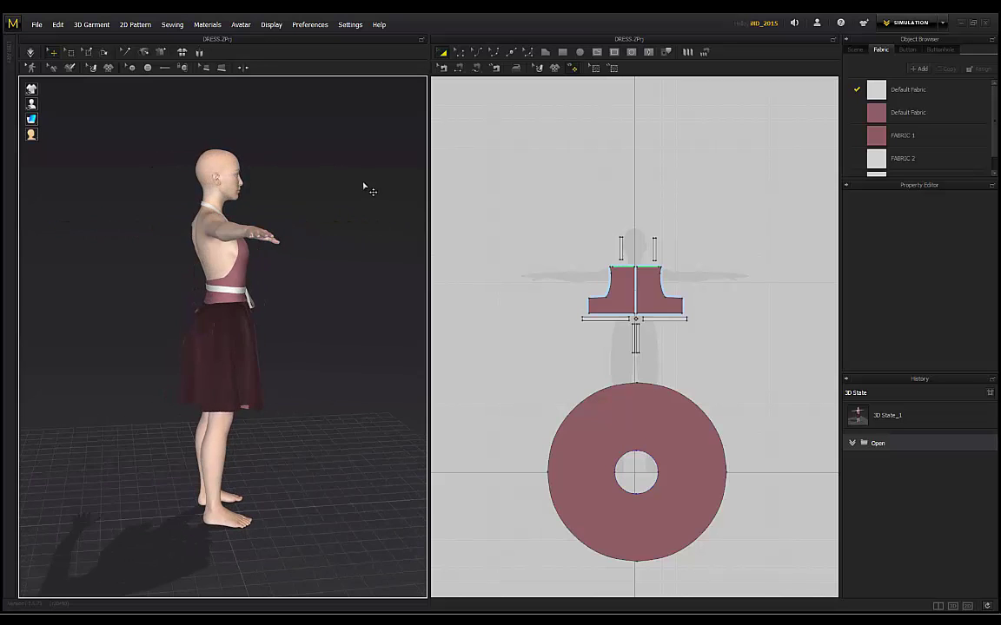
right_drag(300, 159, 196, 161)
right_drag(284, 152, 213, 154)
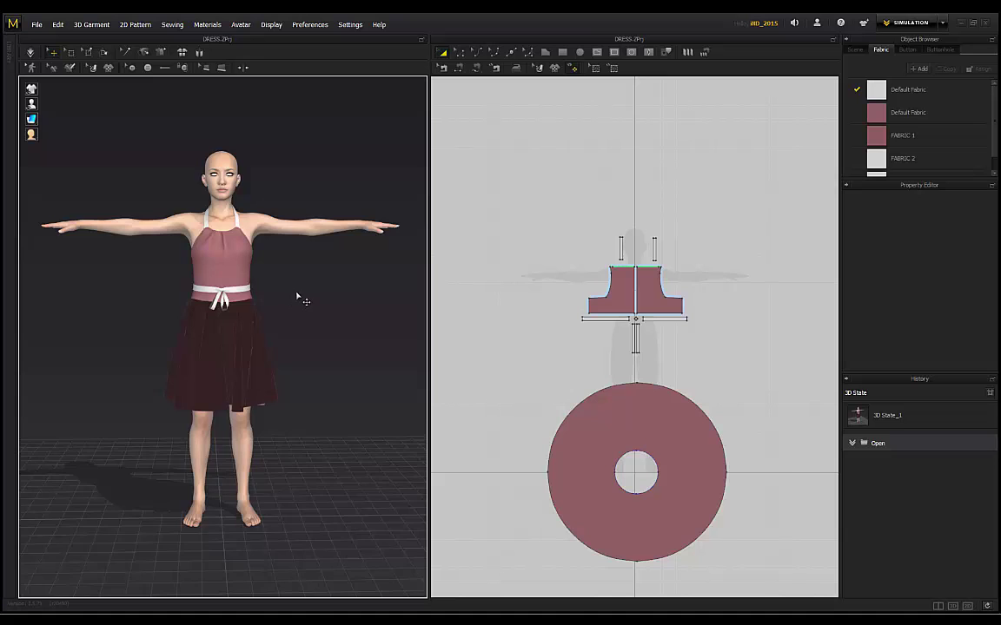
middle_drag(303, 302, 306, 307)
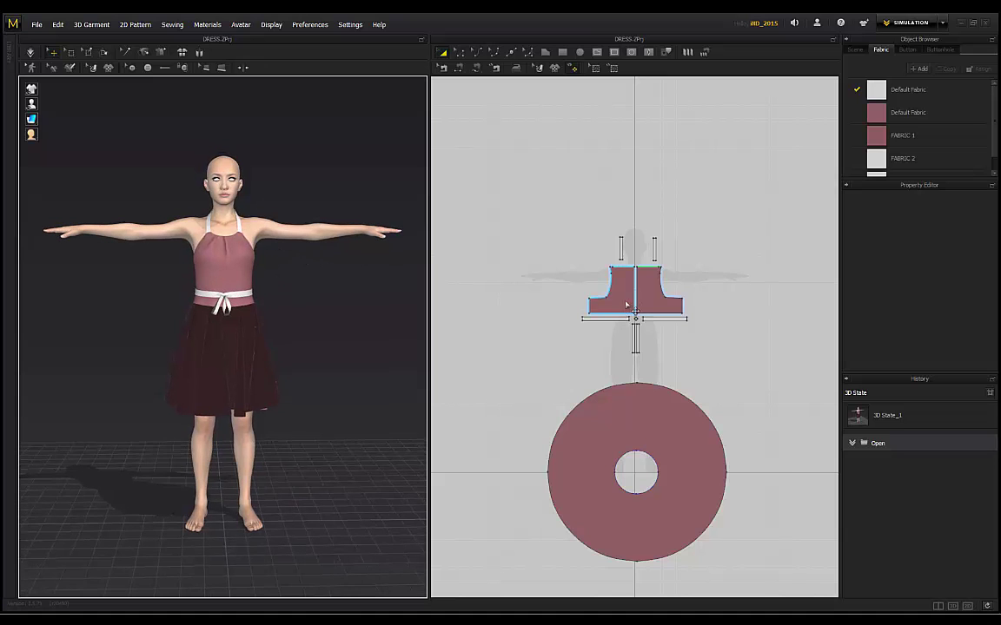
right_drag(217, 186, 277, 222)
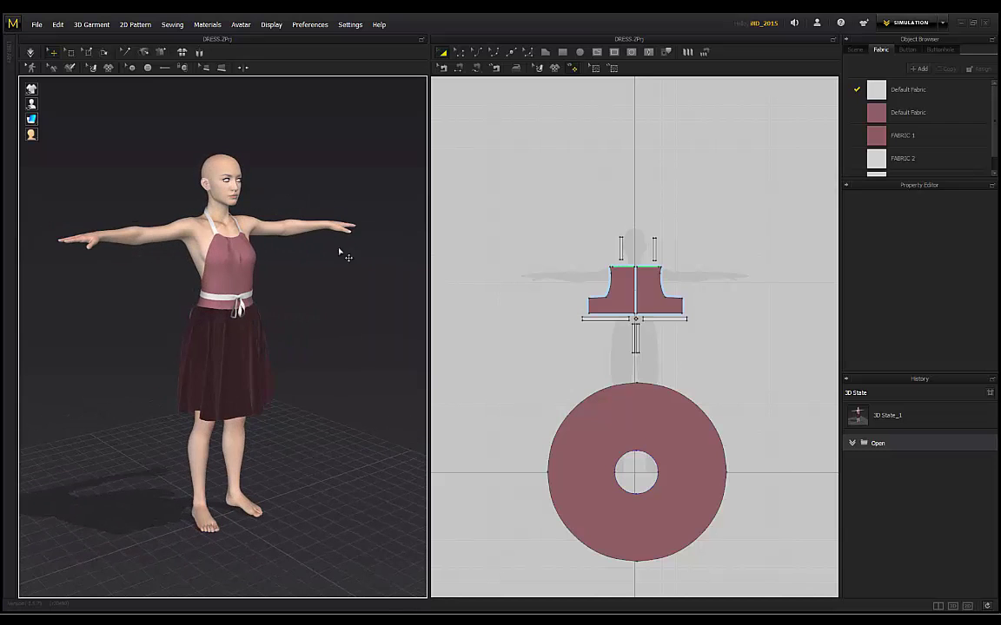
right_drag(219, 242, 265, 309)
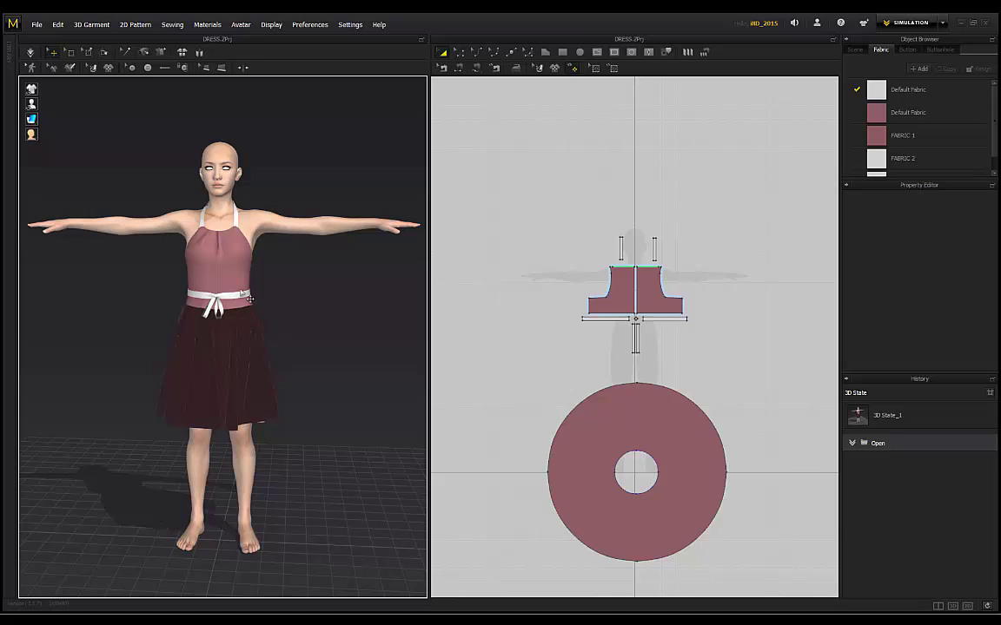
right_drag(284, 298, 335, 274)
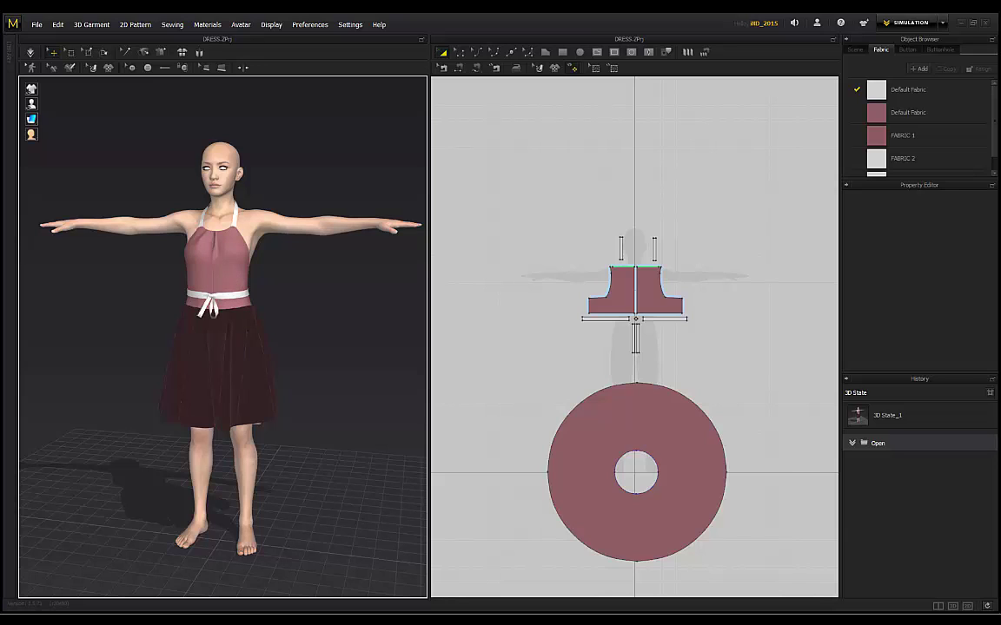
mouse_move(299, 259)
right_down()
mouse_move(309, 286)
mouse_move(352, 299)
mouse_move(289, 265)
right_up()
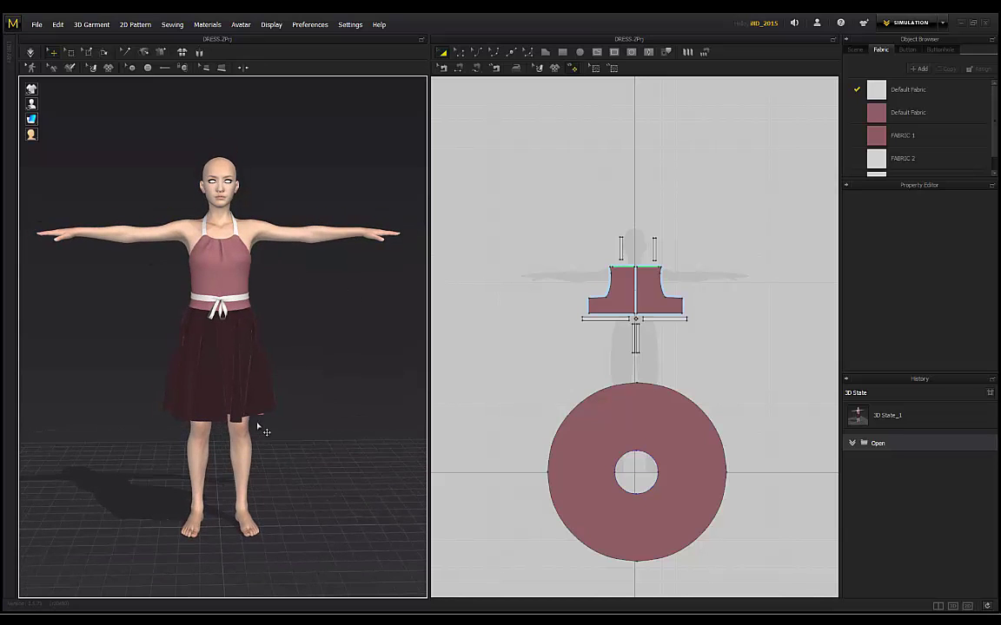
Select all of the dress's pattern pieces in the 2D pattern layout
right_drag(777, 533, 765, 514)
drag(775, 563, 586, 232)
drag(513, 162, 511, 159)
Quadrangulate the mesh of all selected dress patterns
right_drag(134, 140, 207, 162)
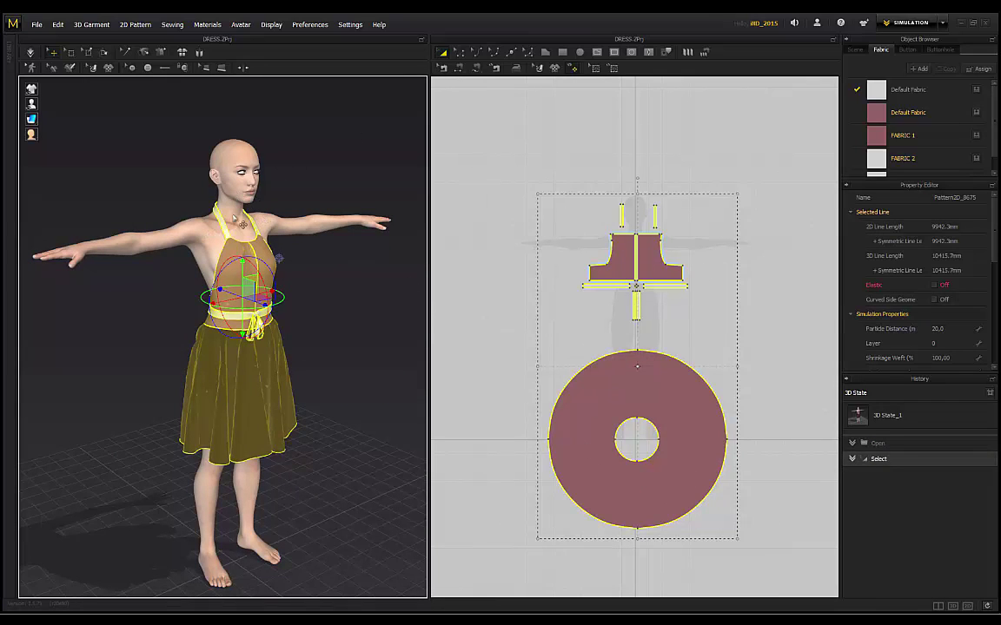
right_drag(330, 154, 239, 196)
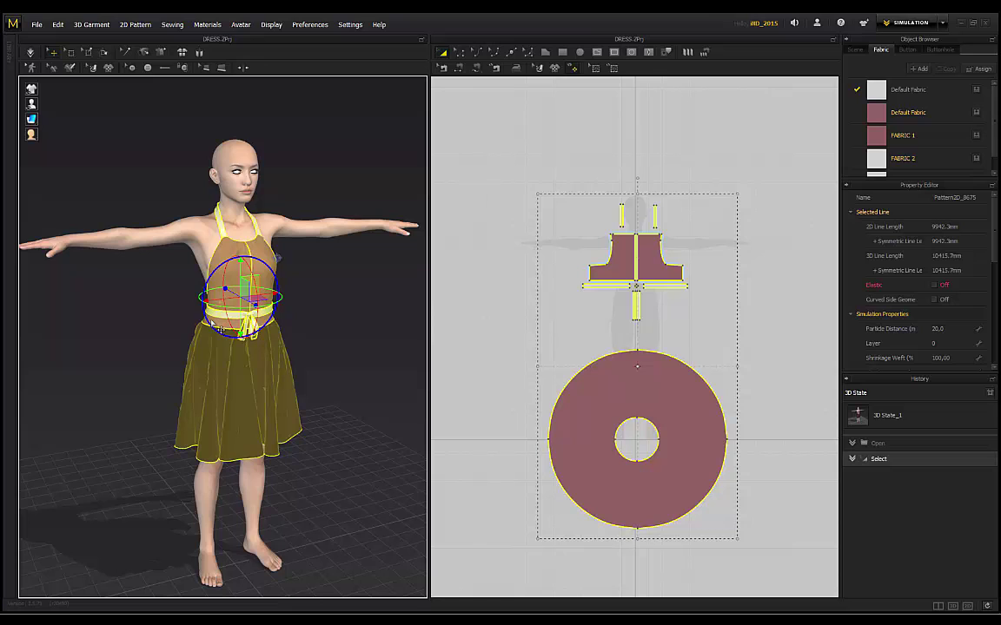
right_drag(300, 154, 271, 153)
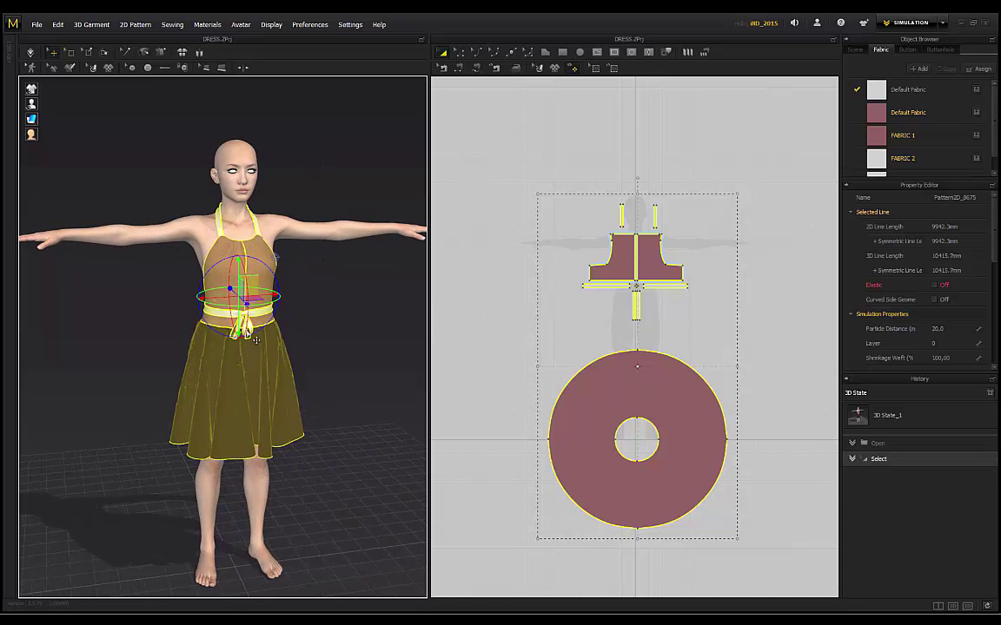
right_drag(331, 356, 270, 391)
right_drag(330, 335, 273, 333)
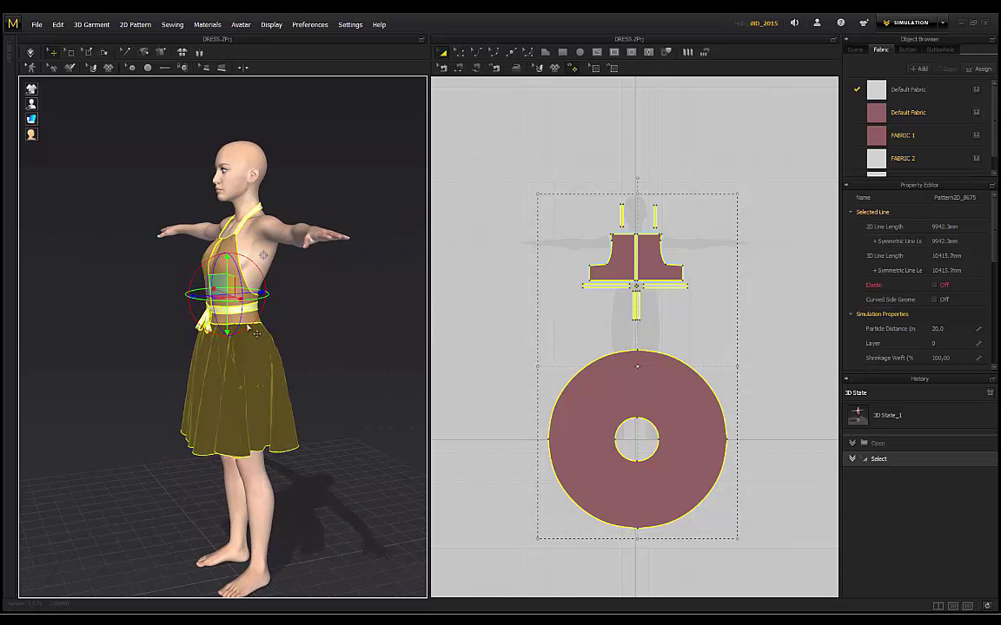
right_drag(141, 300, 234, 312)
right_drag(335, 317, 181, 259)
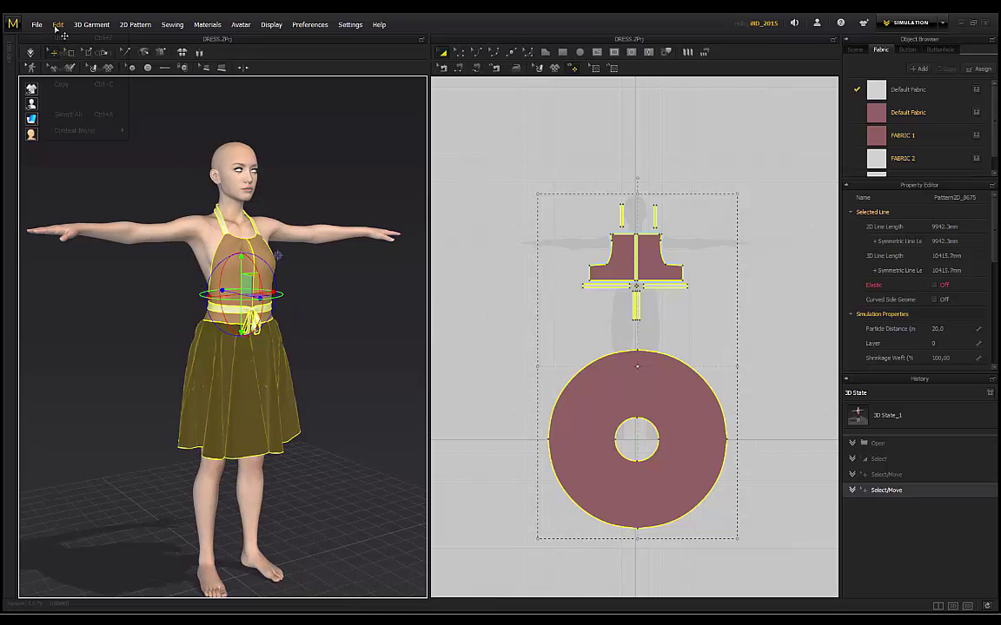
click(56, 26)
mouse_move(87, 132)
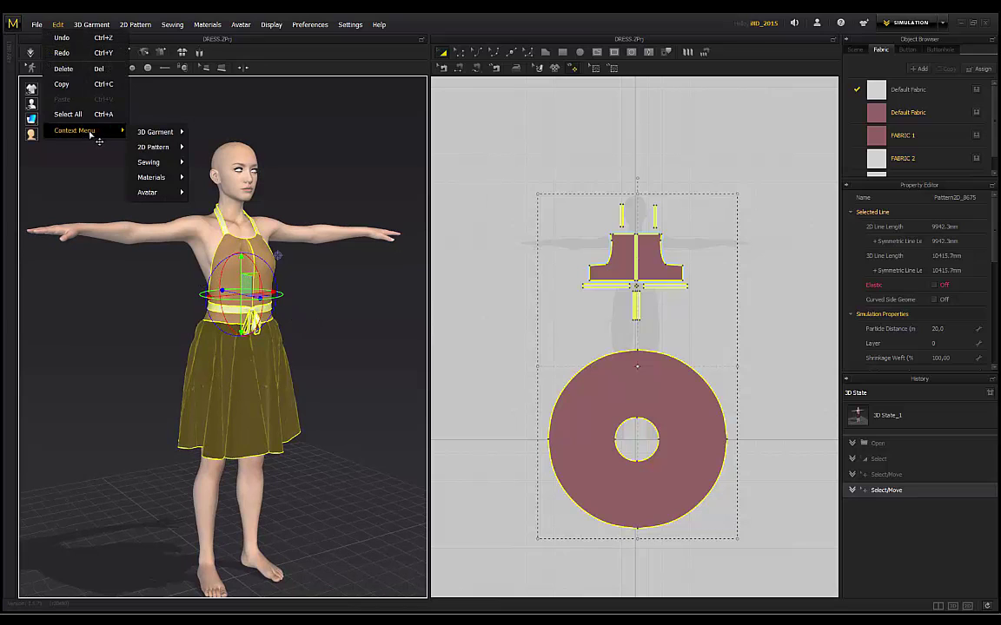
mouse_move(157, 132)
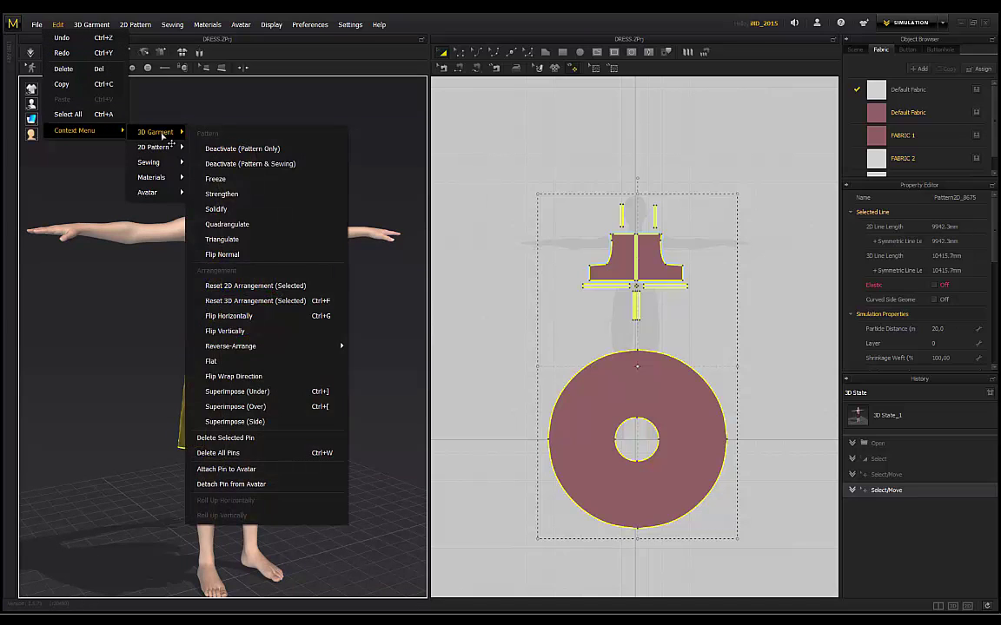
click(227, 224)
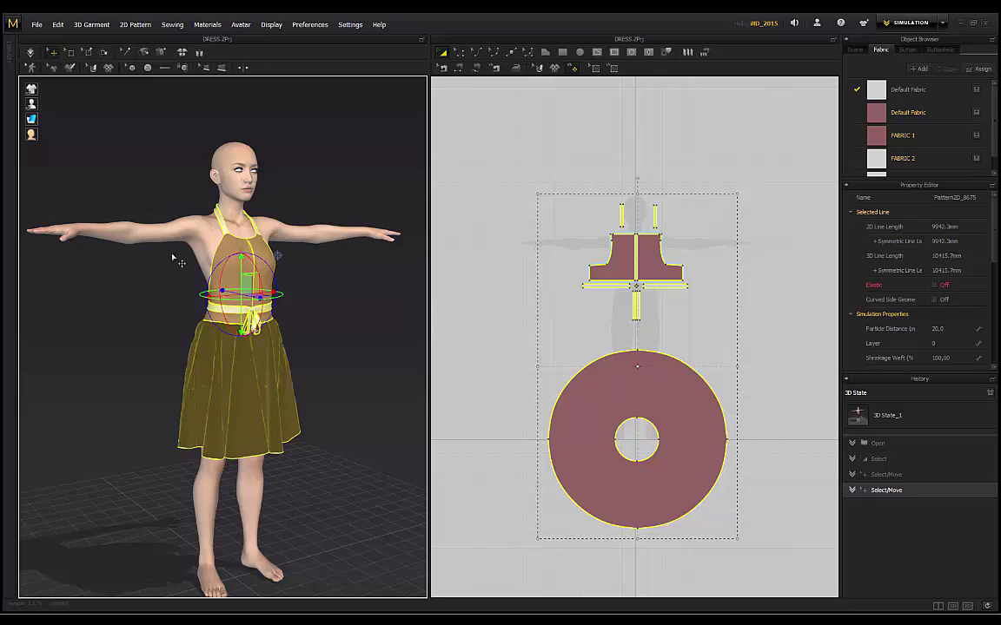
right_drag(158, 167, 314, 273)
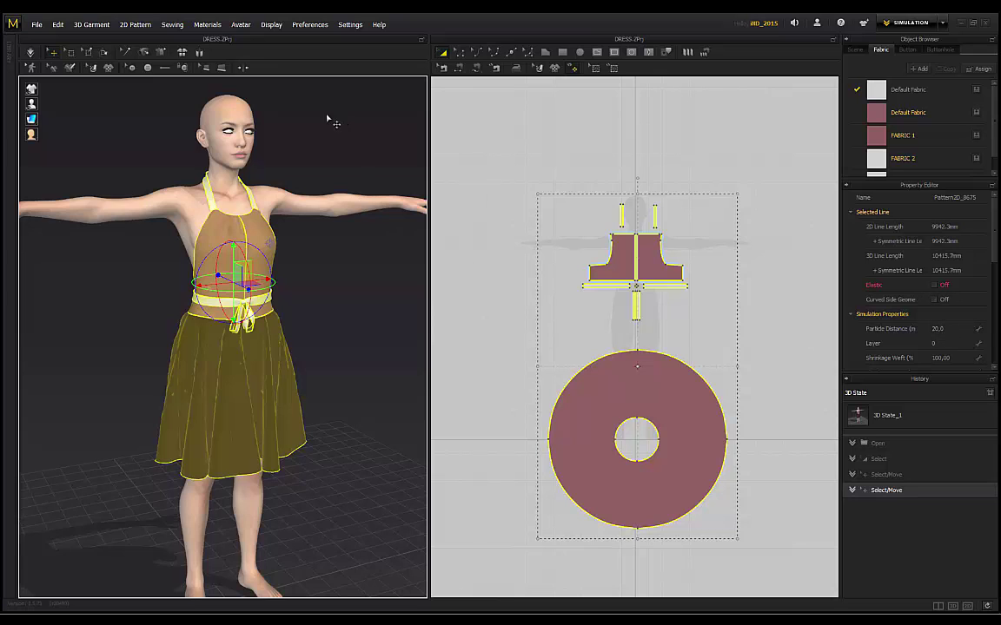
click(854, 403)
right_drag(279, 150, 365, 293)
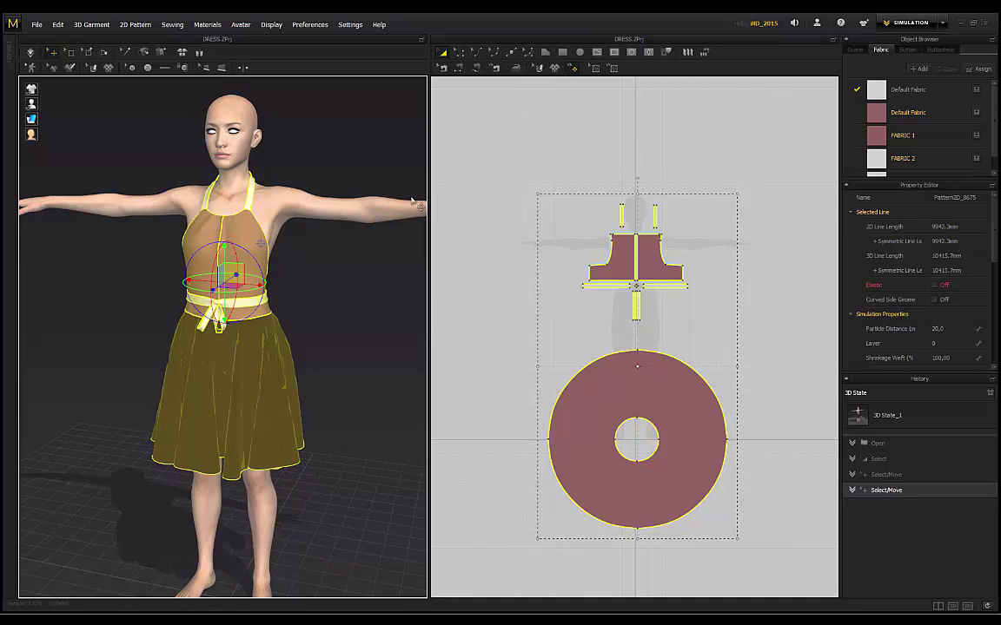
right_drag(120, 106, 186, 204)
right_drag(158, 143, 279, 165)
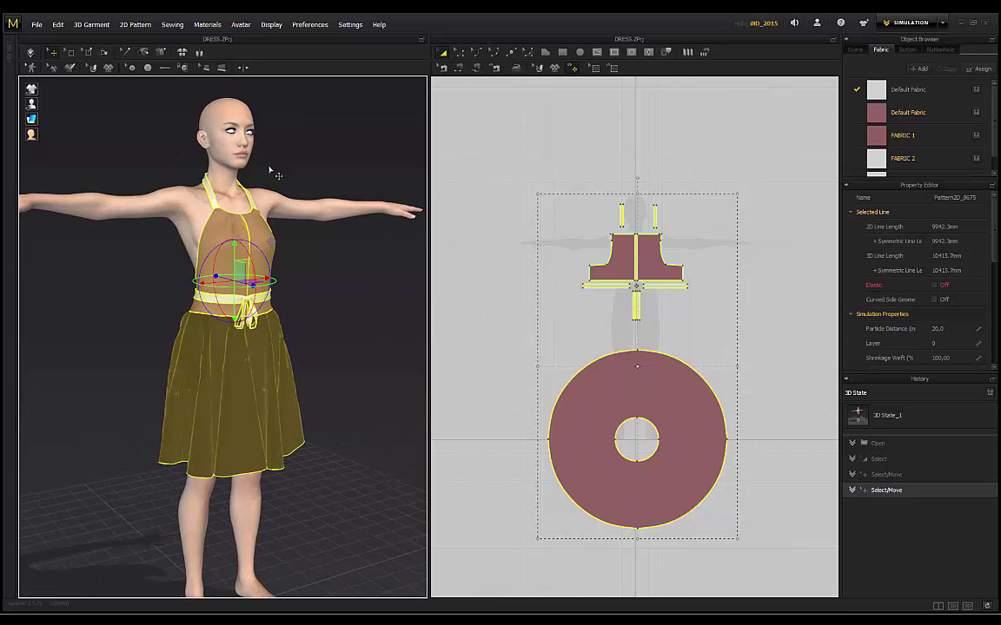
click(37, 24)
mouse_move(74, 158)
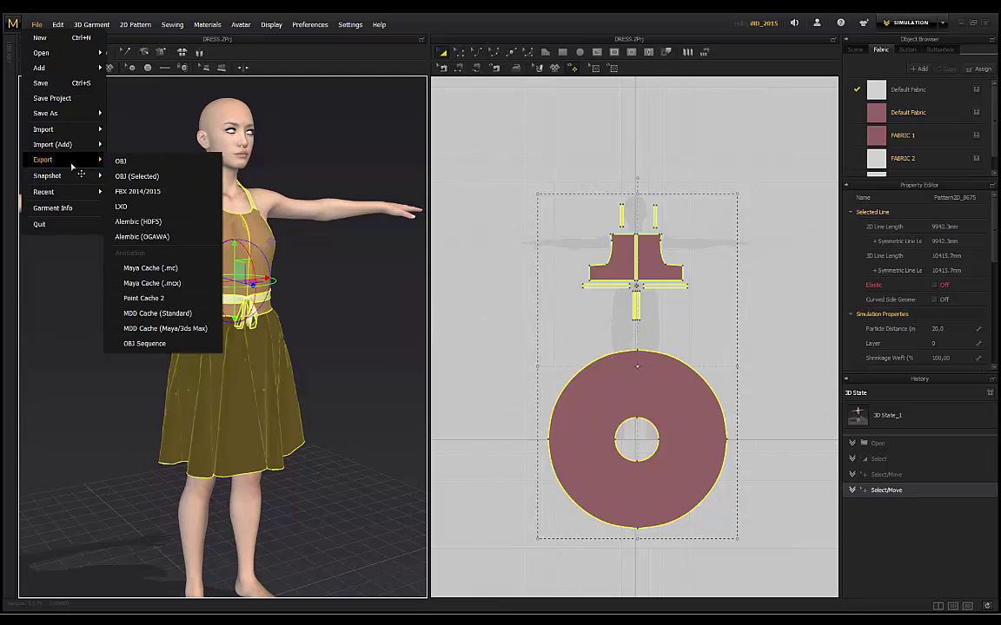
click(154, 178)
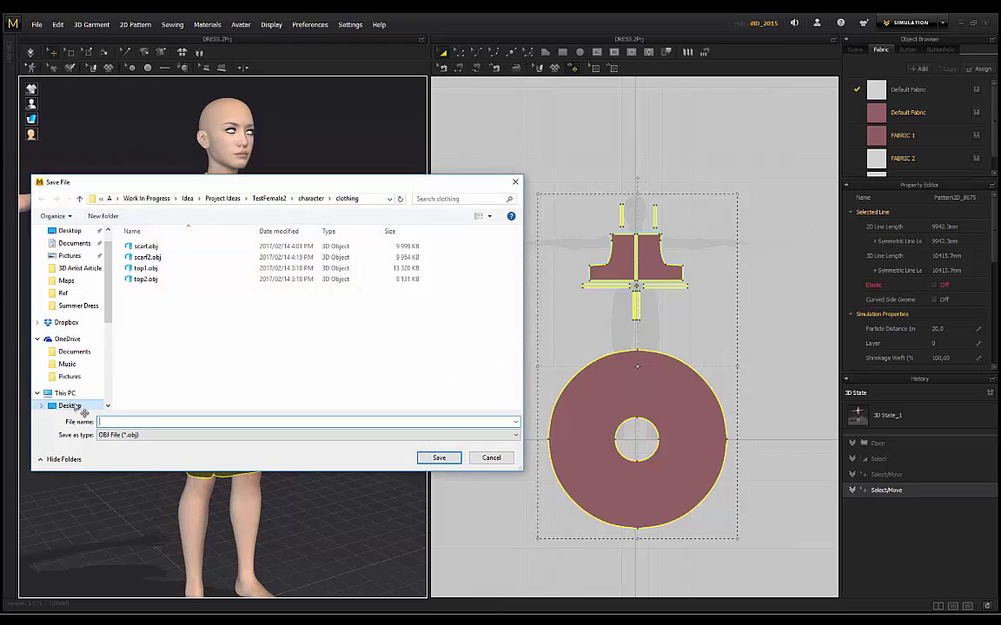
click(69, 406)
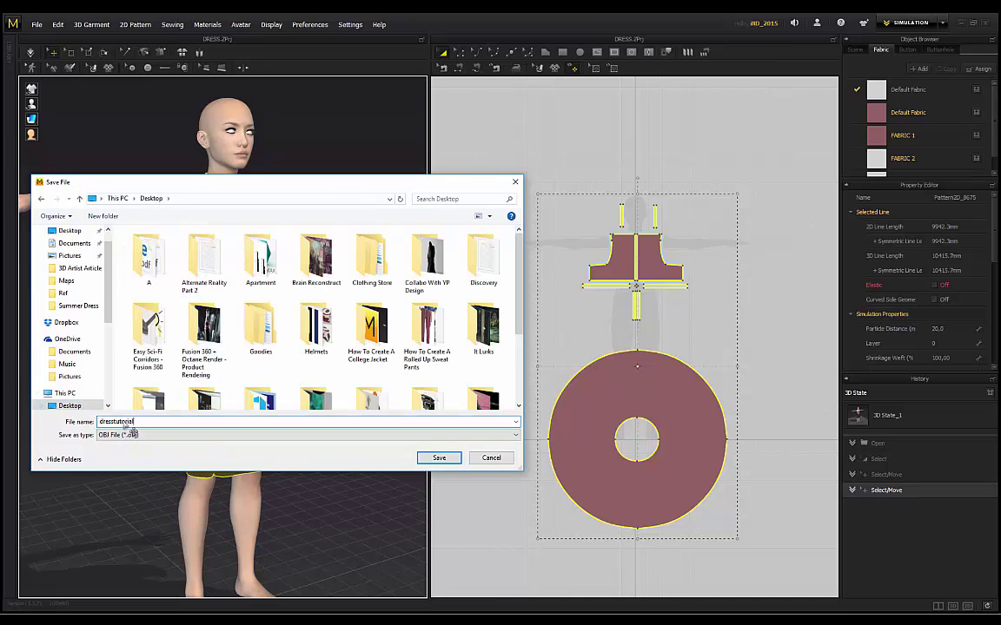
click(439, 458)
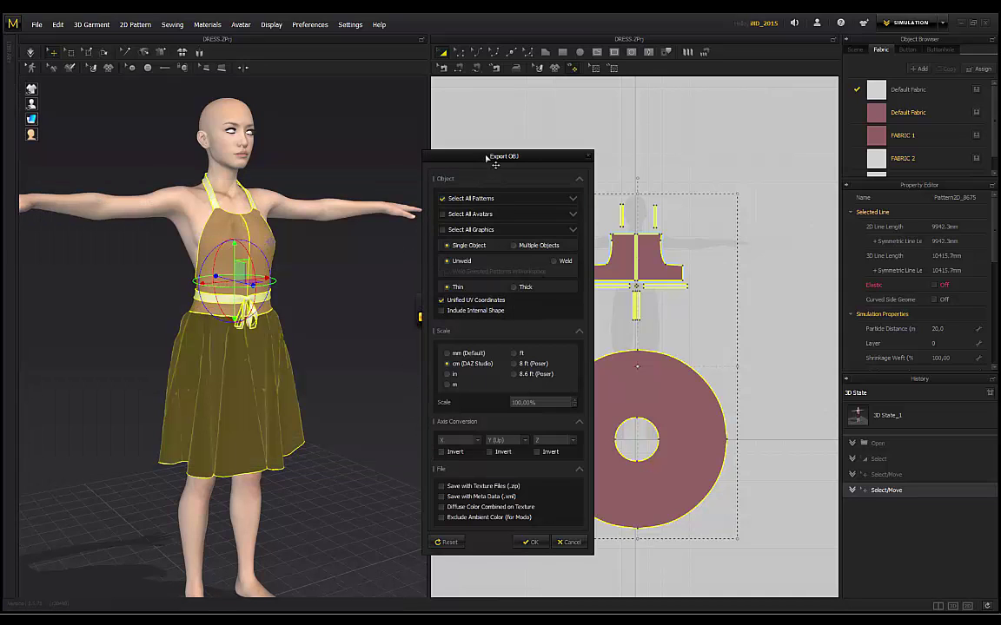
drag(488, 158, 378, 138)
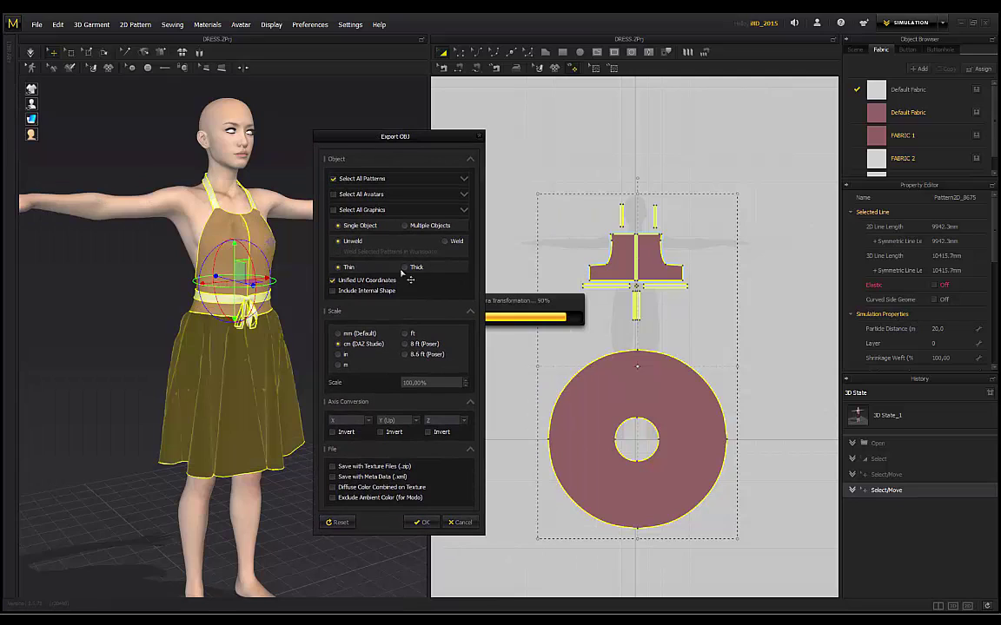
click(404, 268)
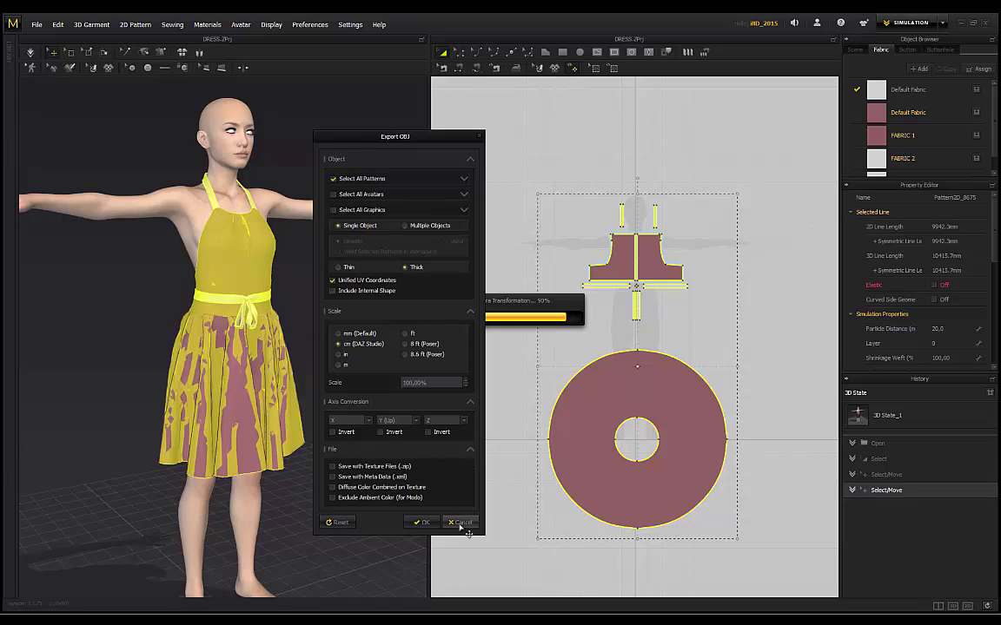
click(461, 522)
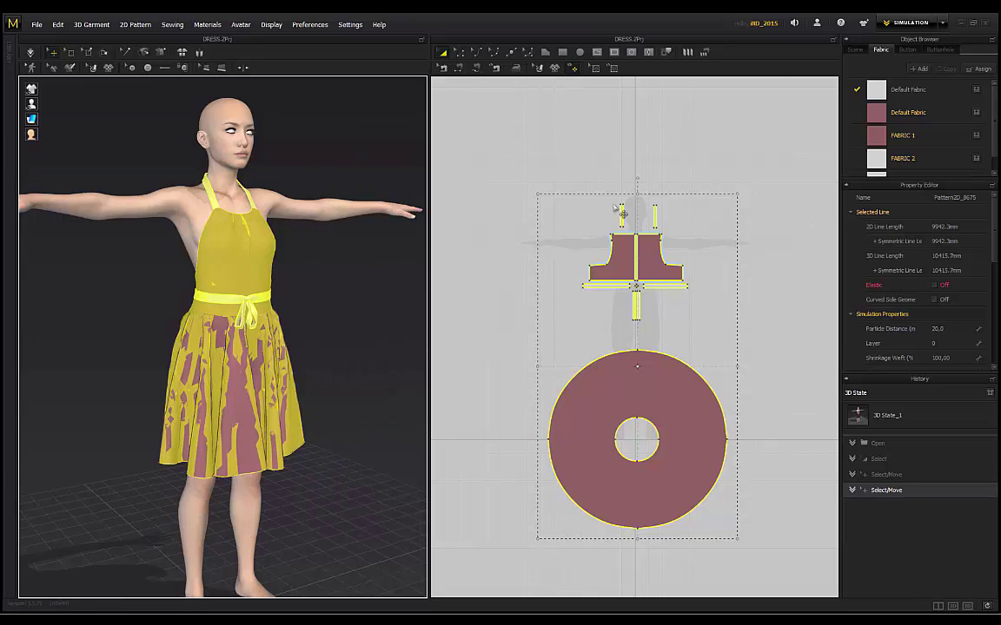
Export the selected dress patterns to the Desktop as the OBJ file "dresstutorial", as a single thick object
scroll(950, 300, down, 3)
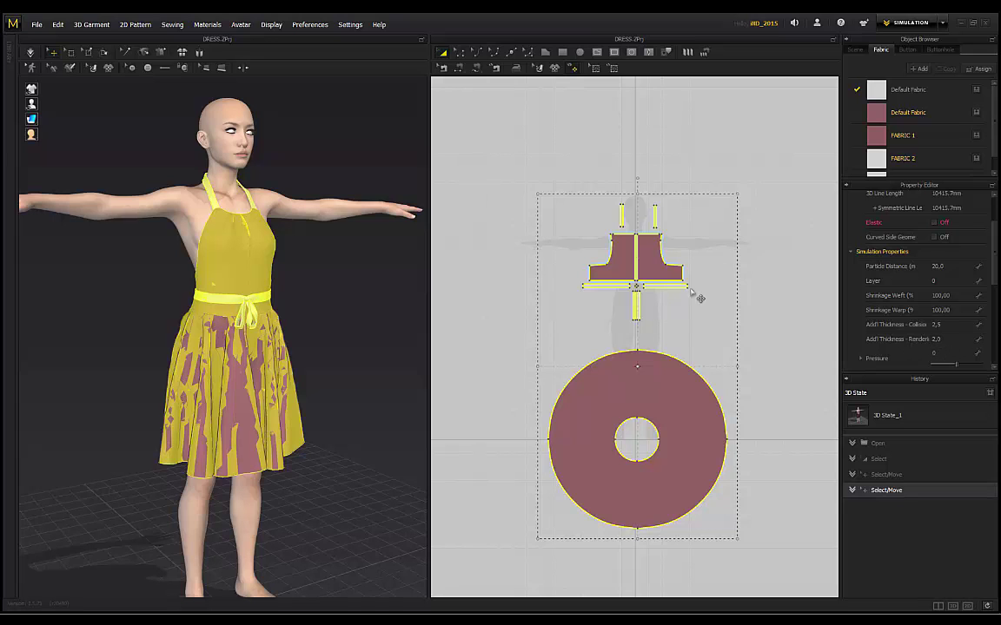
click(37, 24)
mouse_move(65, 160)
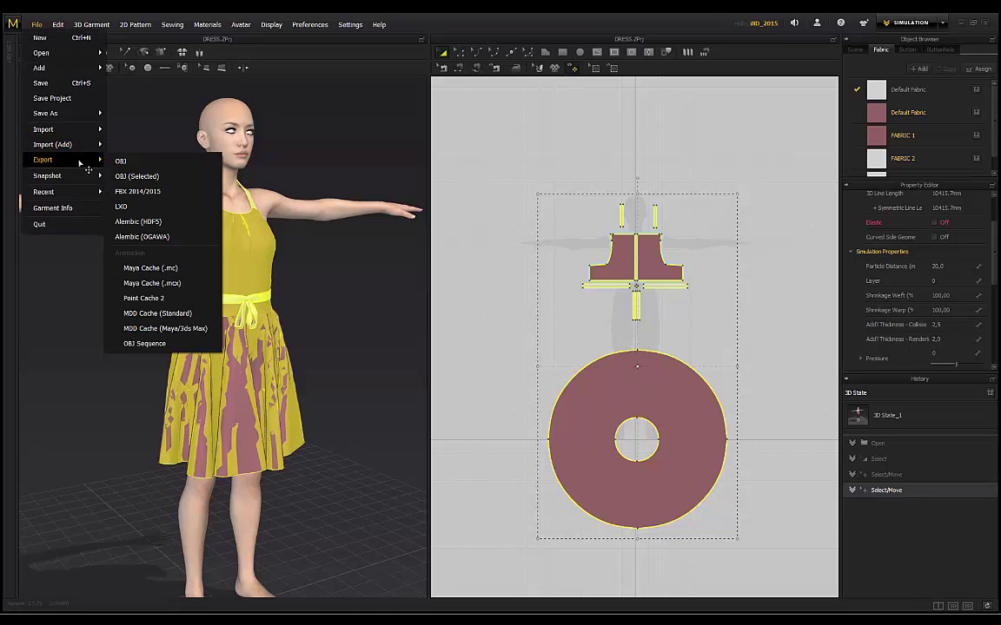
click(147, 179)
scroll(239, 302, down, 1)
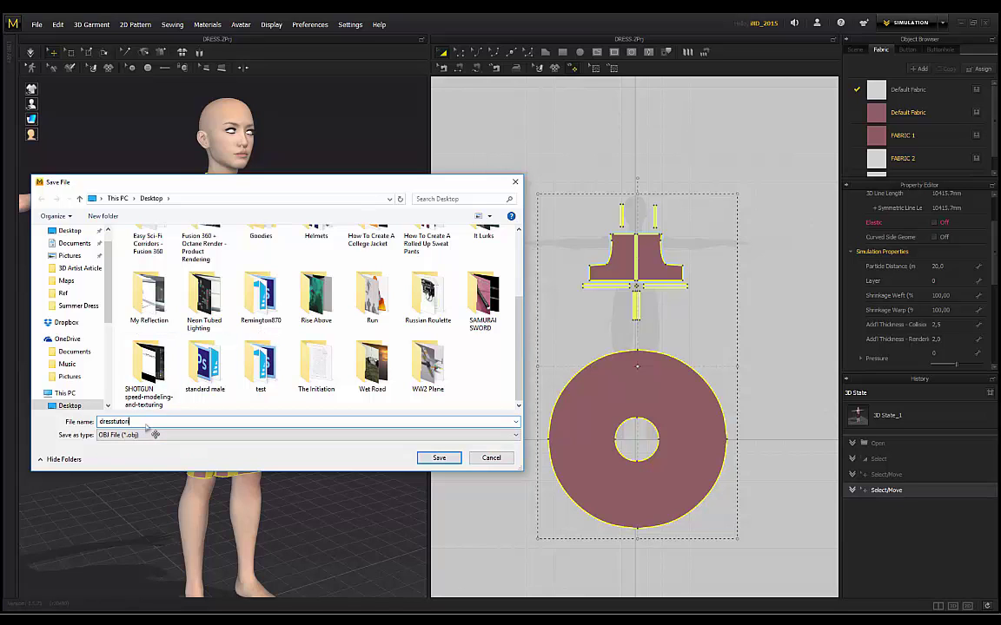
click(440, 461)
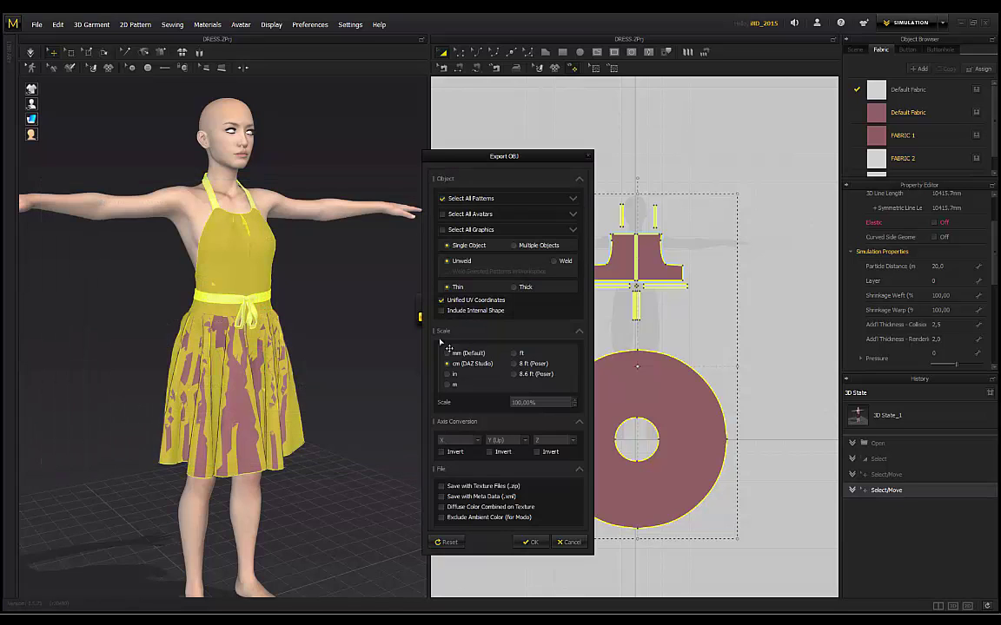
click(518, 291)
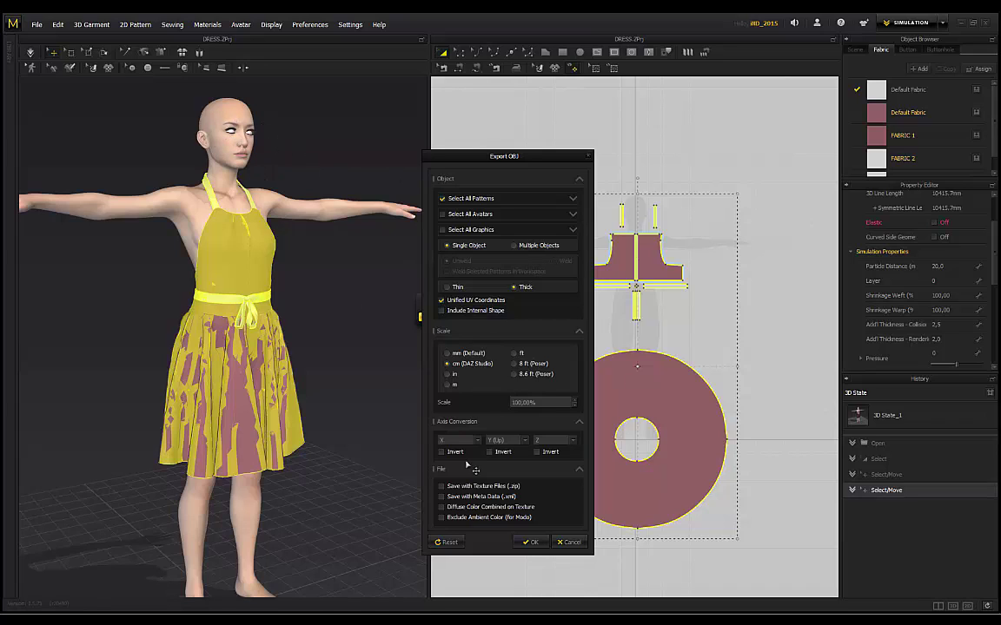
click(529, 543)
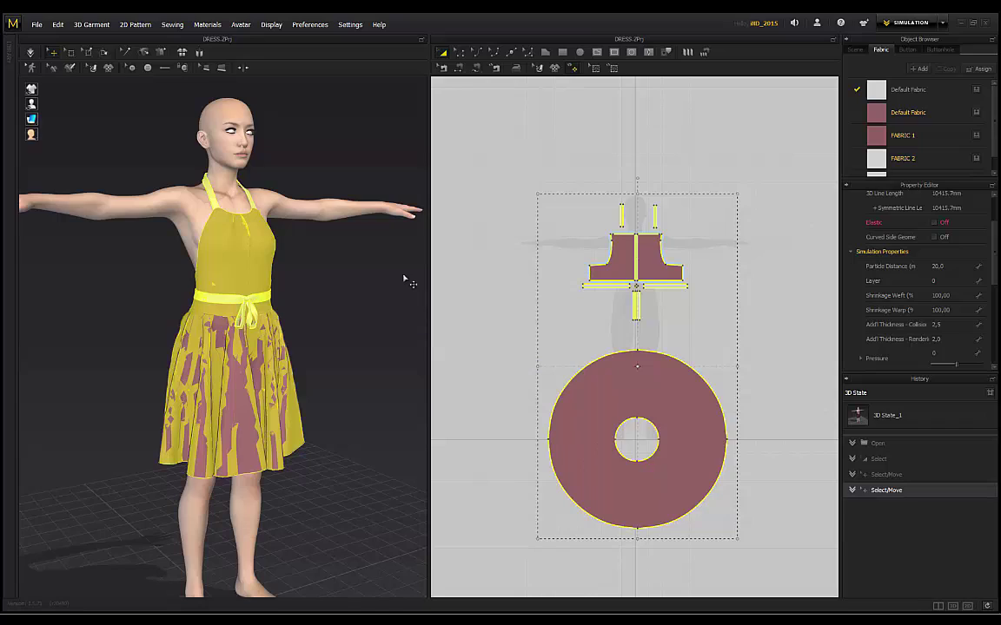
Switch to ZBrush and examine the imported dress from the front and from underneath
key(space)
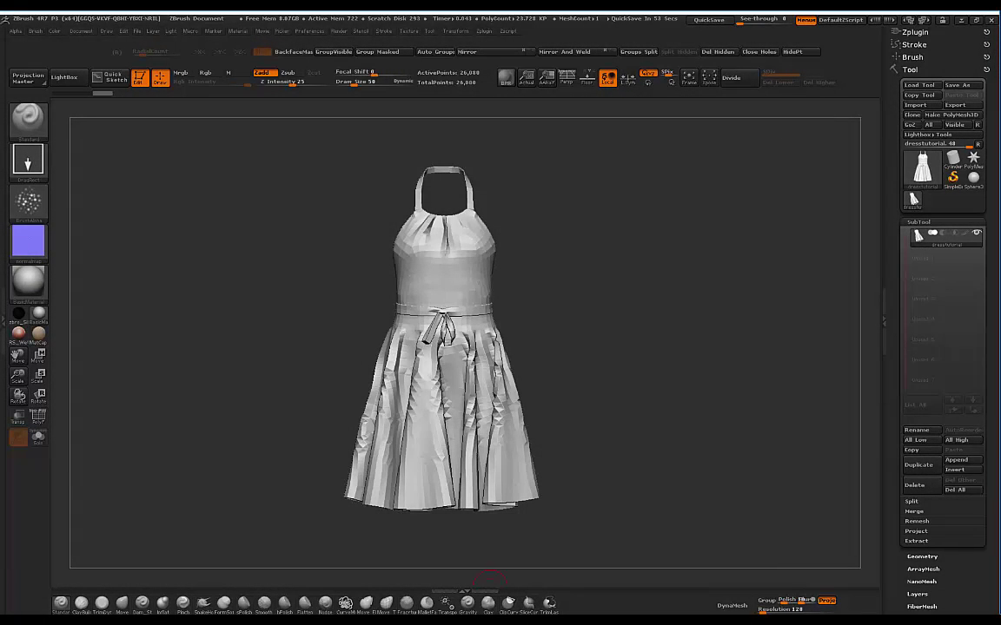
drag(548, 183, 569, 265)
drag(530, 218, 585, 236)
drag(590, 302, 565, 246)
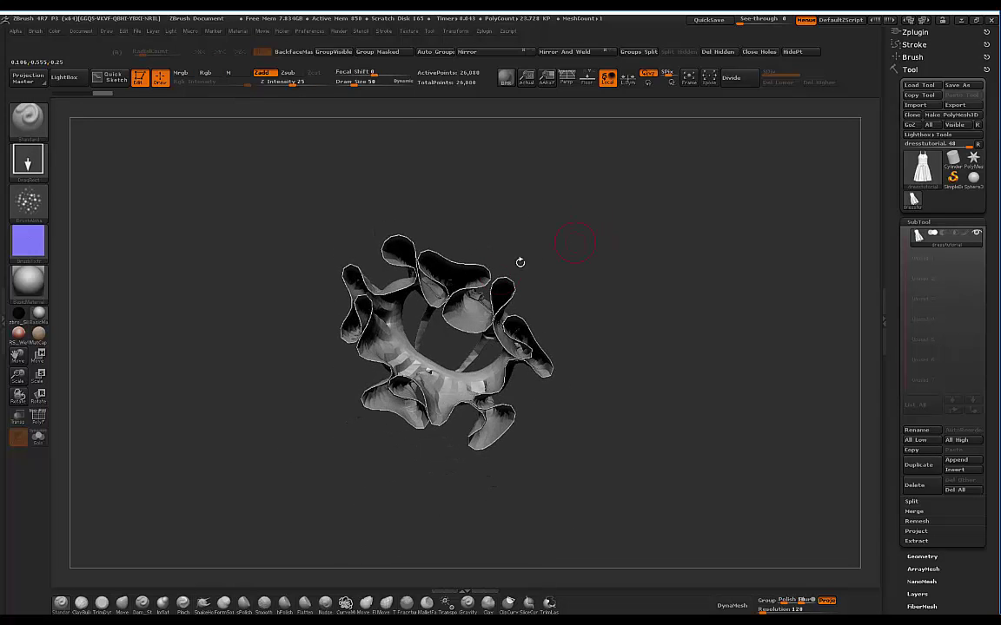
drag(628, 228, 626, 338)
drag(574, 246, 643, 278)
Expand the display properties and show the dress's polygon wireframe to examine its quad topology
scroll(962, 536, down, 5)
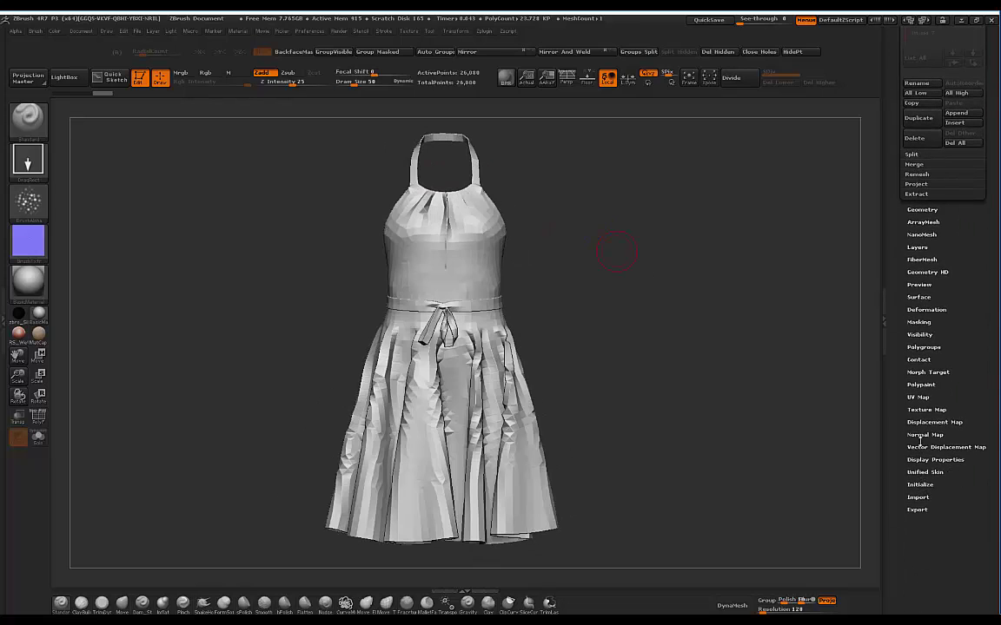
click(928, 459)
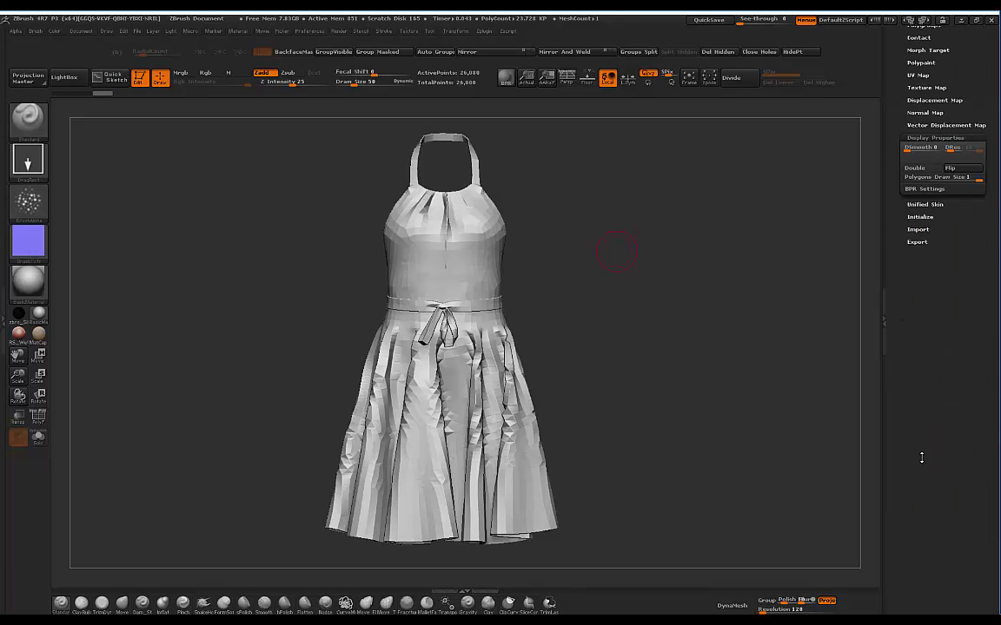
mouse_move(569, 207)
mouse_down()
mouse_move(559, 230)
mouse_move(603, 221)
mouse_move(603, 246)
mouse_move(591, 234)
mouse_move(575, 271)
mouse_move(603, 230)
mouse_move(600, 260)
mouse_move(598, 231)
mouse_move(560, 269)
mouse_up()
click(38, 418)
drag(627, 228, 541, 224)
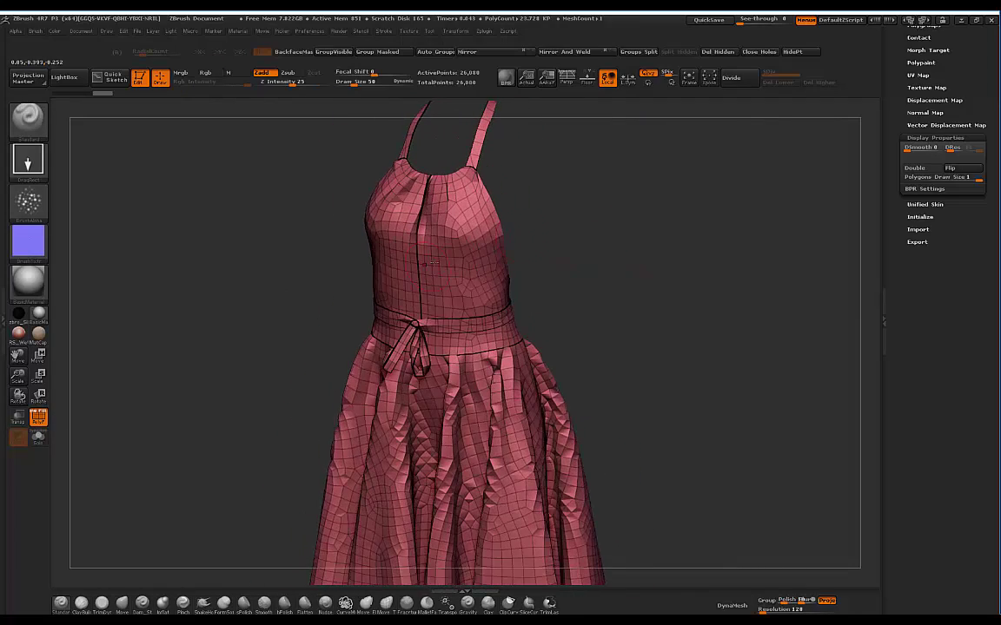
drag(578, 259, 771, 252)
Duplicate the dress subtool and rename the second copy "Nanomesh"
drag(921, 302, 943, 386)
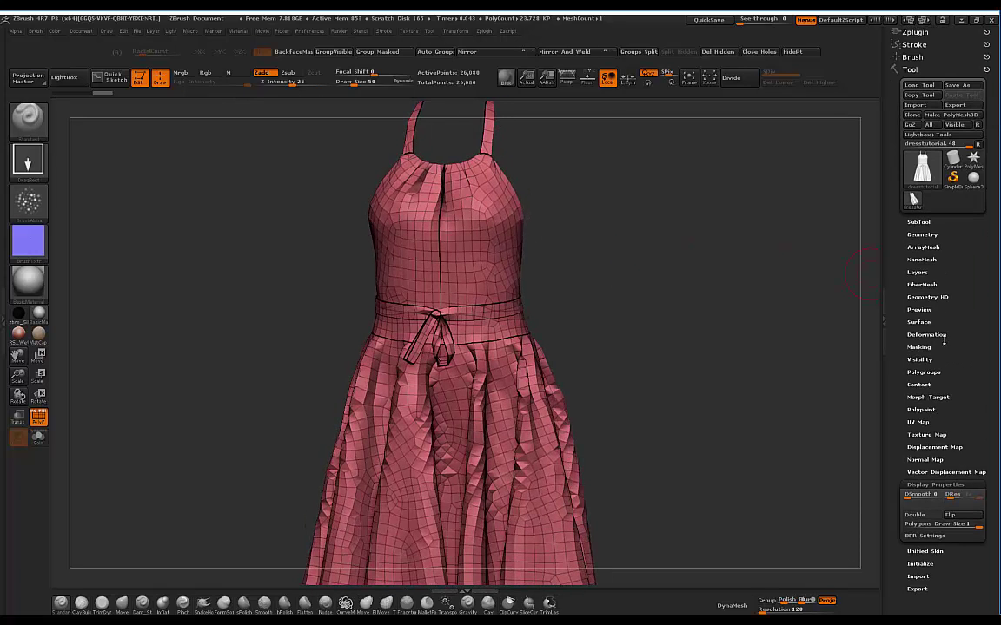
click(920, 226)
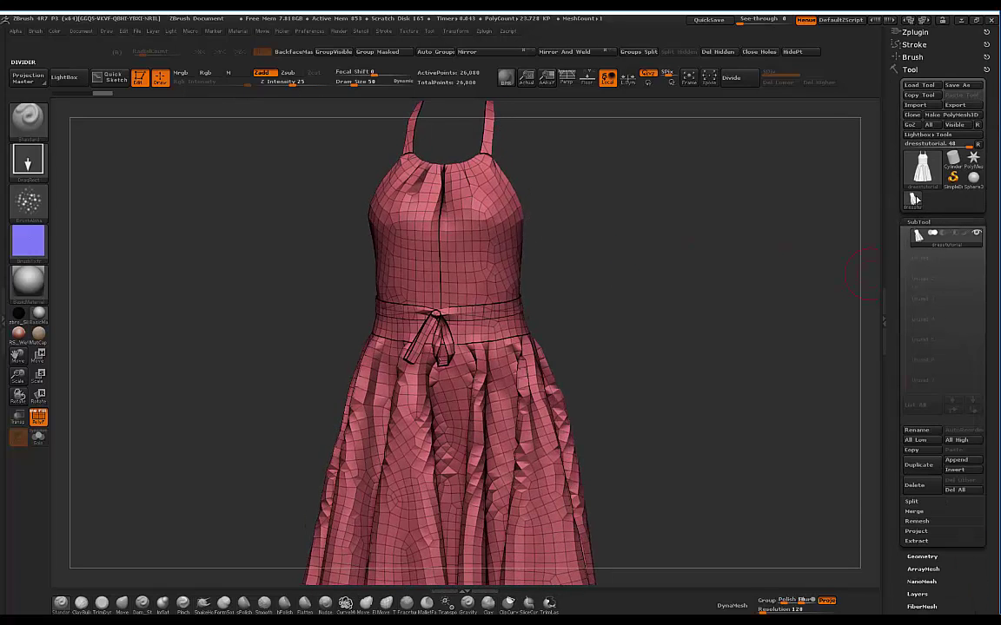
click(921, 466)
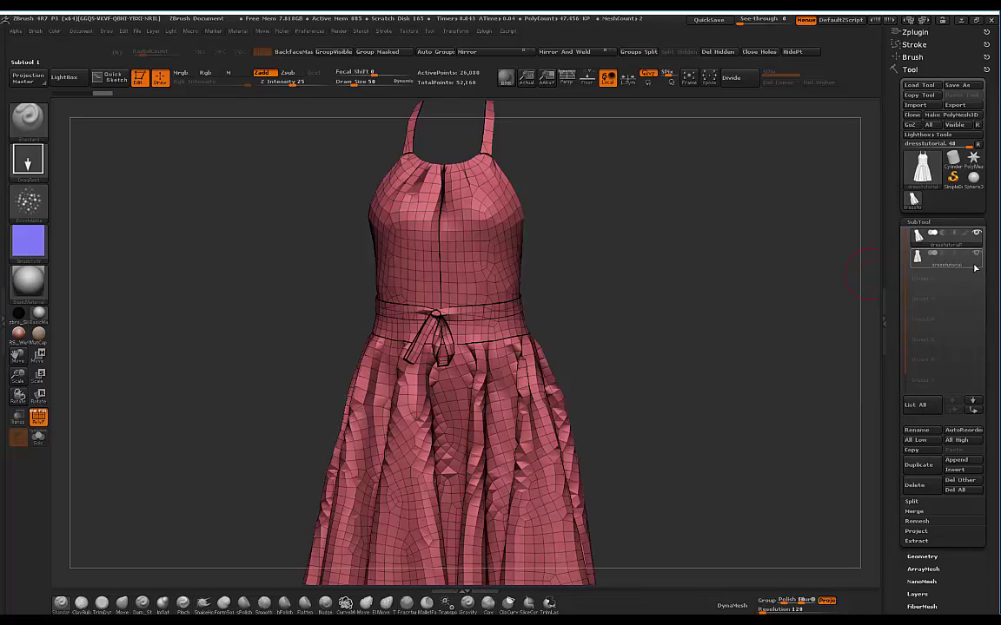
click(916, 430)
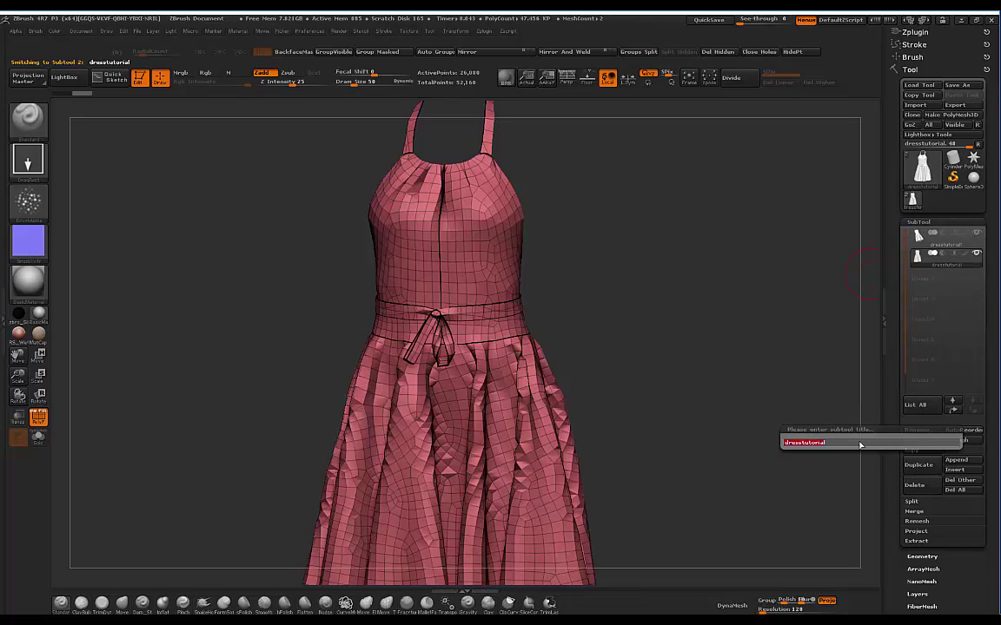
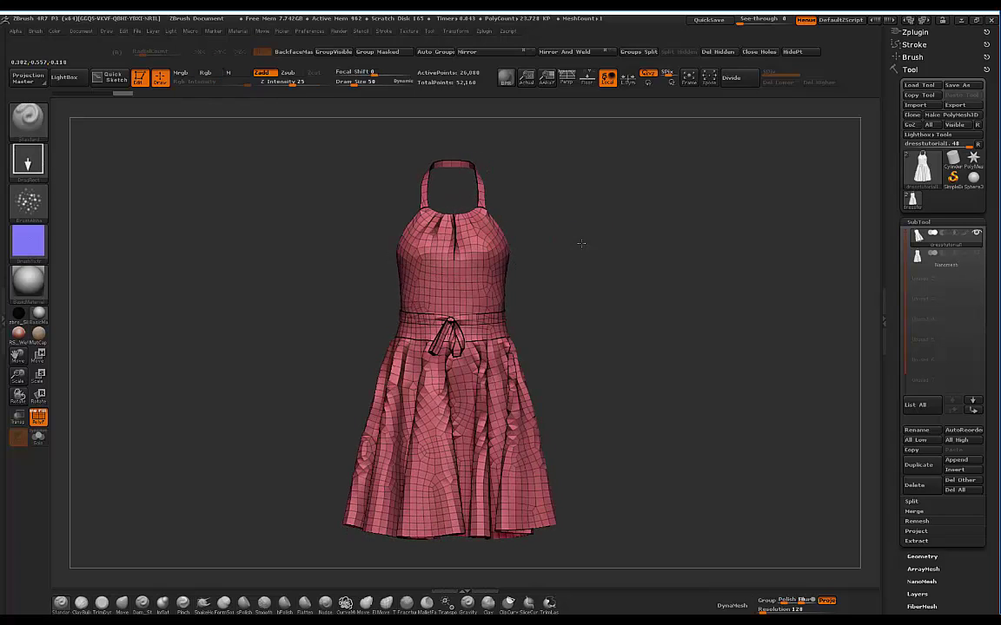
Hide the polygon wireframe on the first dress subtool
drag(963, 576, 919, 430)
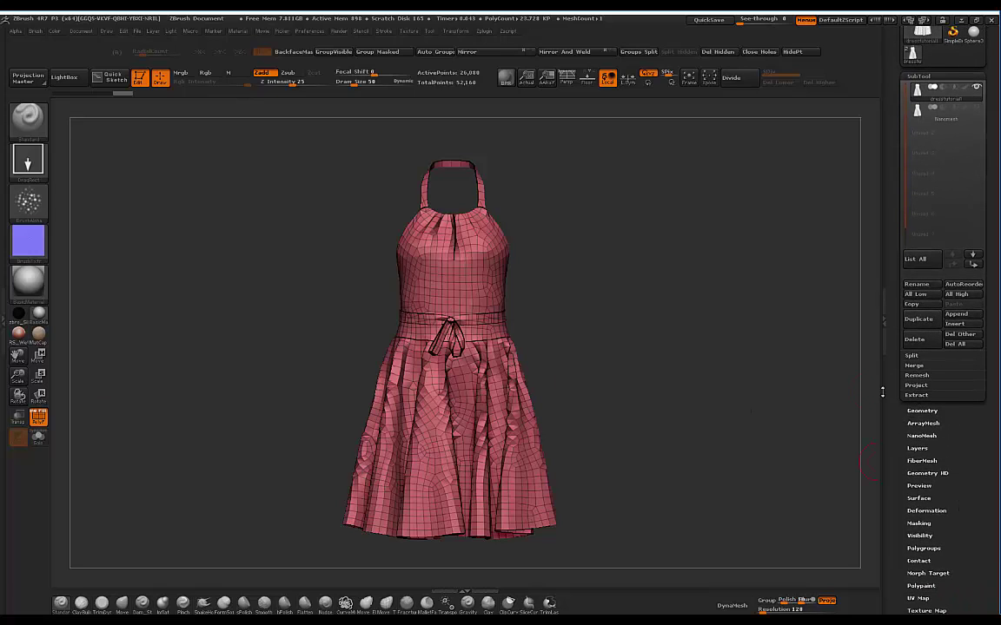
drag(538, 206, 472, 302)
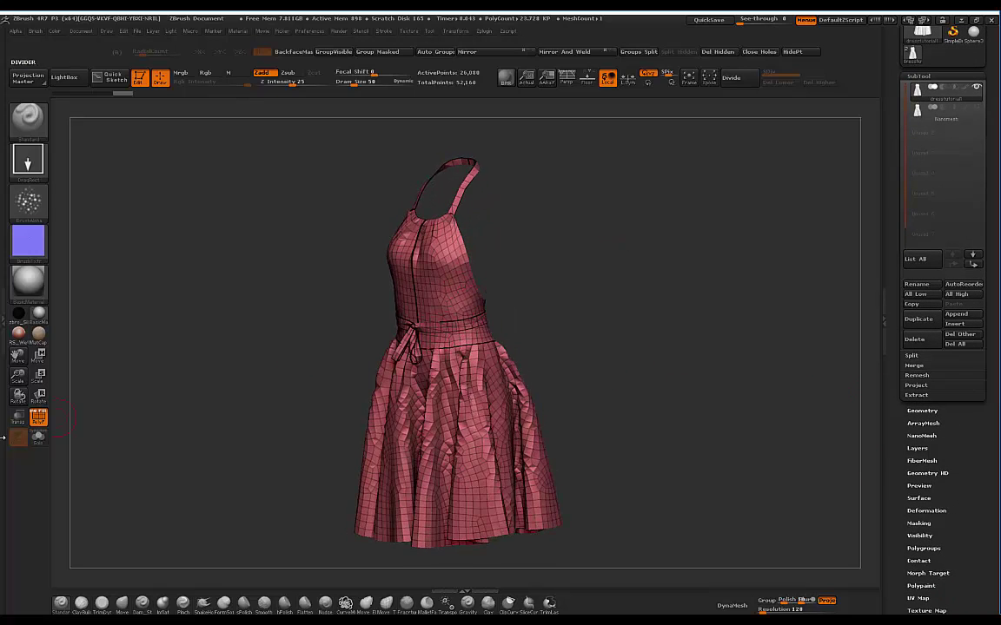
click(38, 417)
Try smoothing the surface of the dress with the Smooth brush and undo the strokes
key(shift)
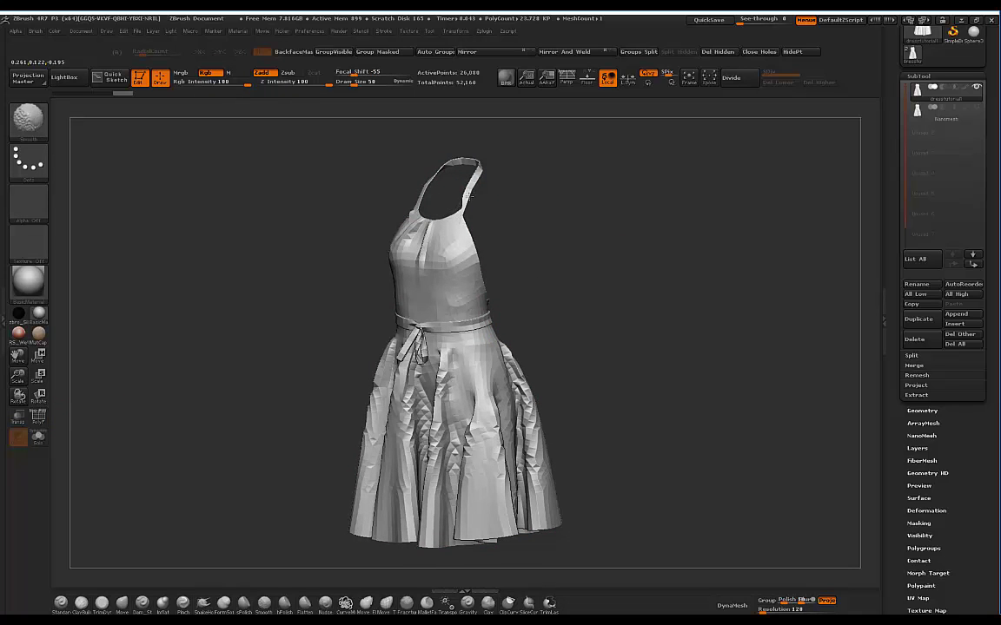
drag(538, 210, 505, 233)
key(ctrl+z)
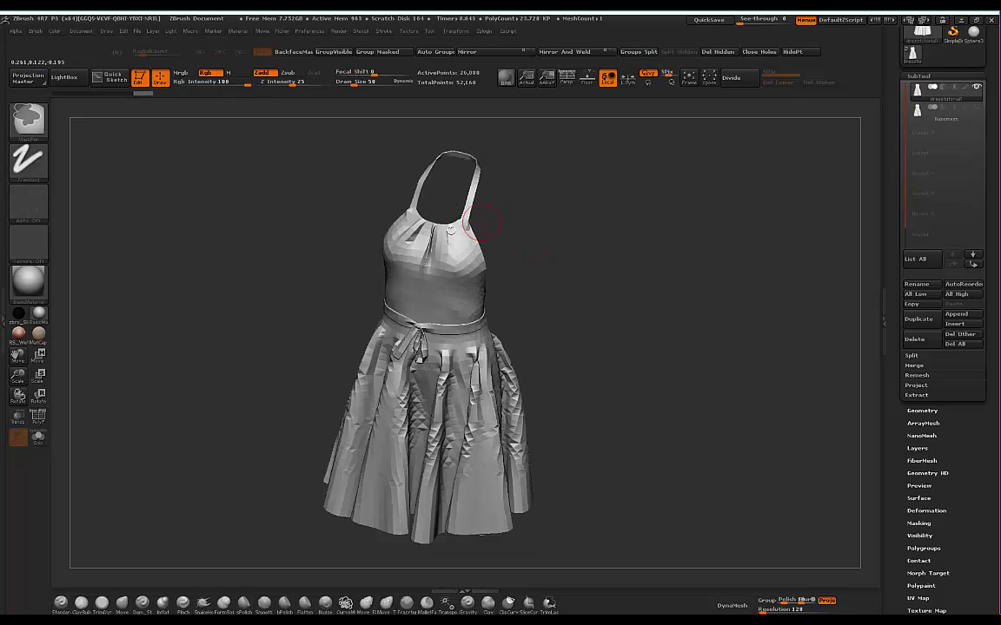
mouse_move(439, 248)
shift+mouse_down()
mouse_move(435, 228)
mouse_move(412, 242)
mouse_move(420, 292)
mouse_move(424, 236)
shift+mouse_up()
mouse_move(543, 244)
mouse_down()
mouse_move(576, 234)
mouse_move(499, 210)
mouse_move(528, 223)
mouse_up()
drag(614, 230, 735, 270)
Weld the identical points of the first dress subtool's mesh
click(922, 410)
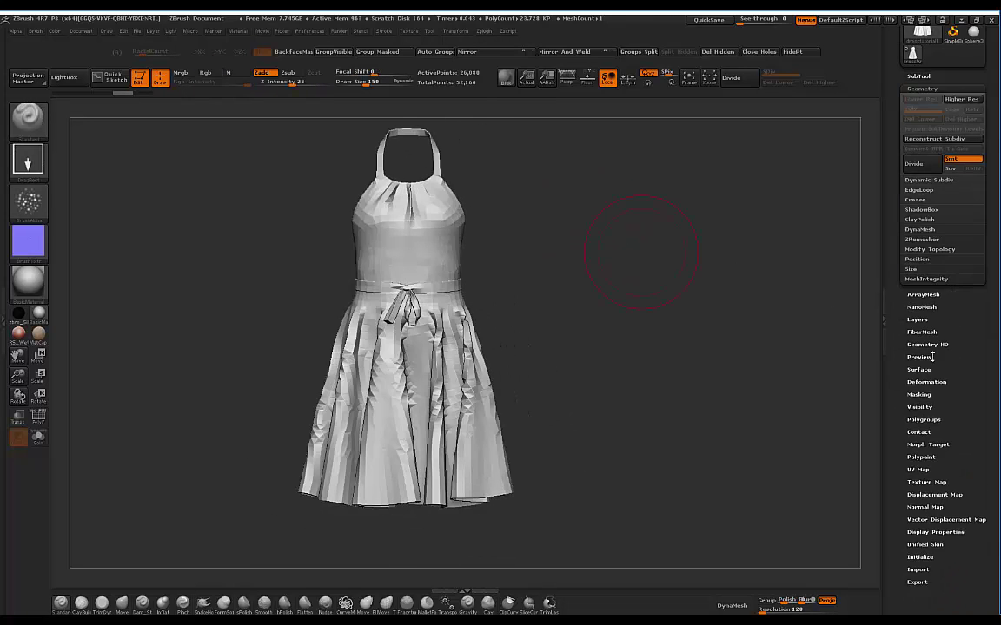
click(920, 248)
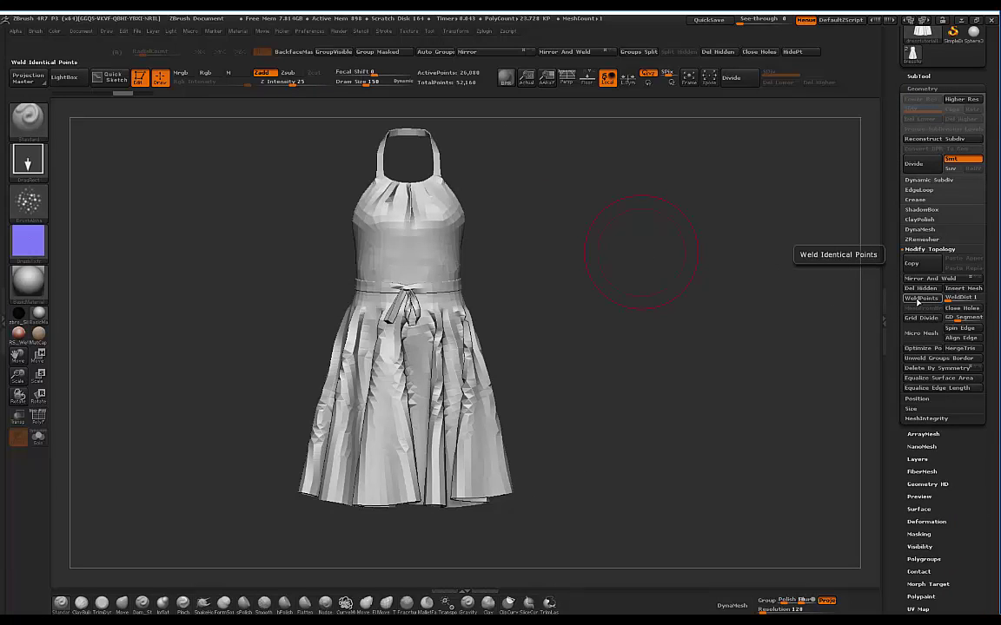
click(920, 298)
mouse_move(683, 197)
alt+mouse_down()
mouse_move(677, 212)
mouse_move(670, 192)
mouse_move(681, 217)
alt+mouse_up()
Pre-process the current dress subtool in Decimation Master
drag(992, 97, 994, 244)
click(916, 32)
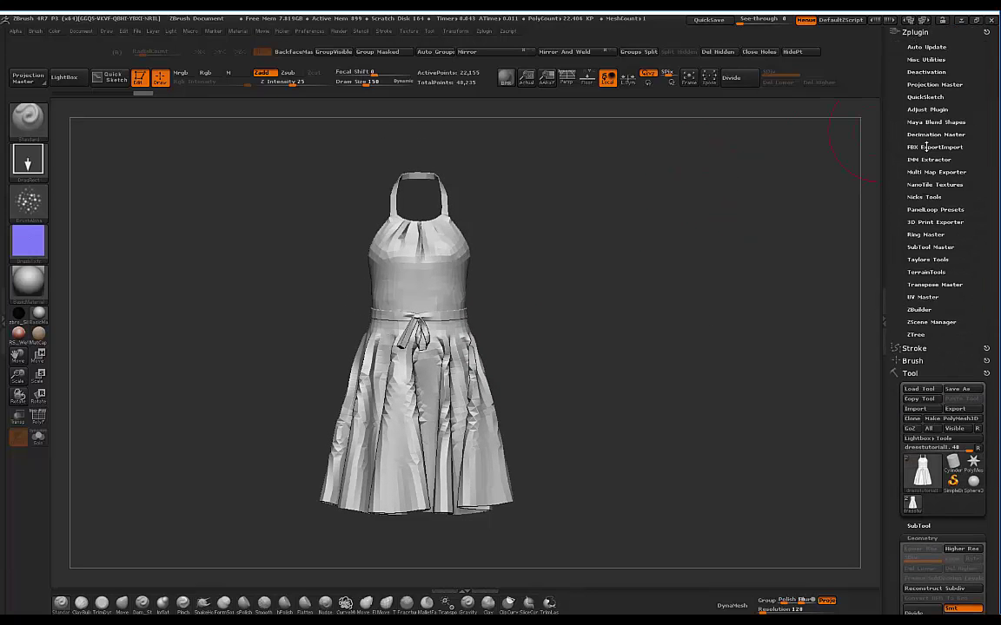
click(924, 135)
click(935, 215)
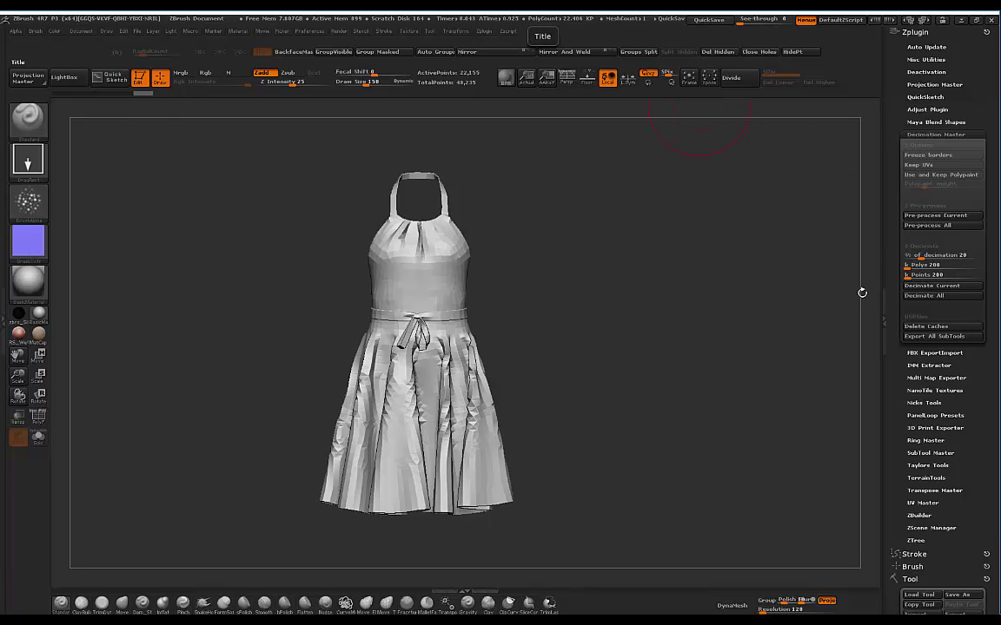
Set the decimation percentage to 10 and decimate the current dress subtool
mouse_move(921, 255)
mouse_down()
mouse_move(931, 256)
mouse_move(916, 259)
mouse_up()
drag(695, 232, 623, 205)
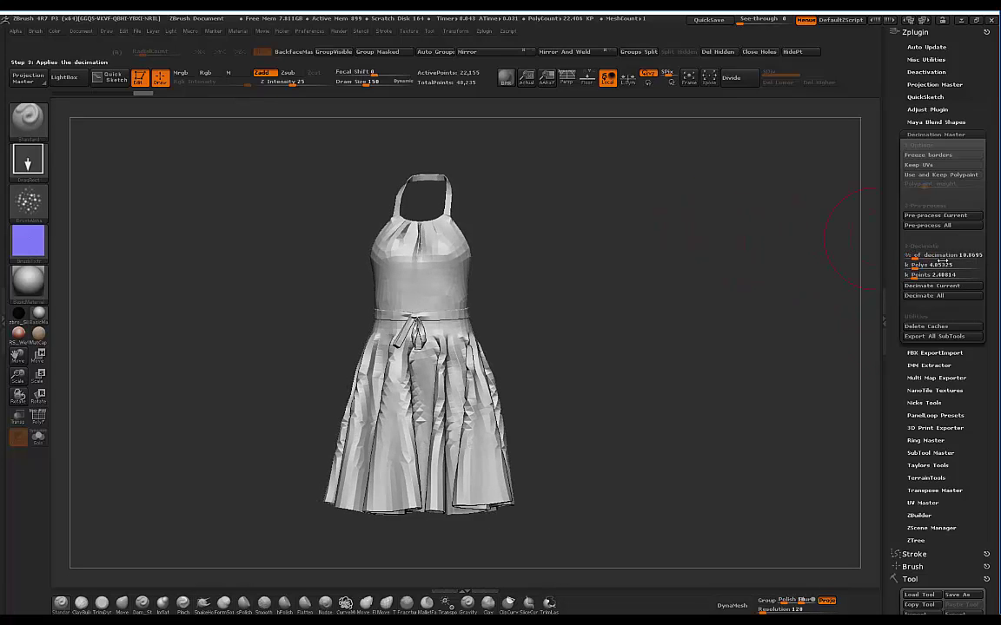
drag(934, 255, 939, 255)
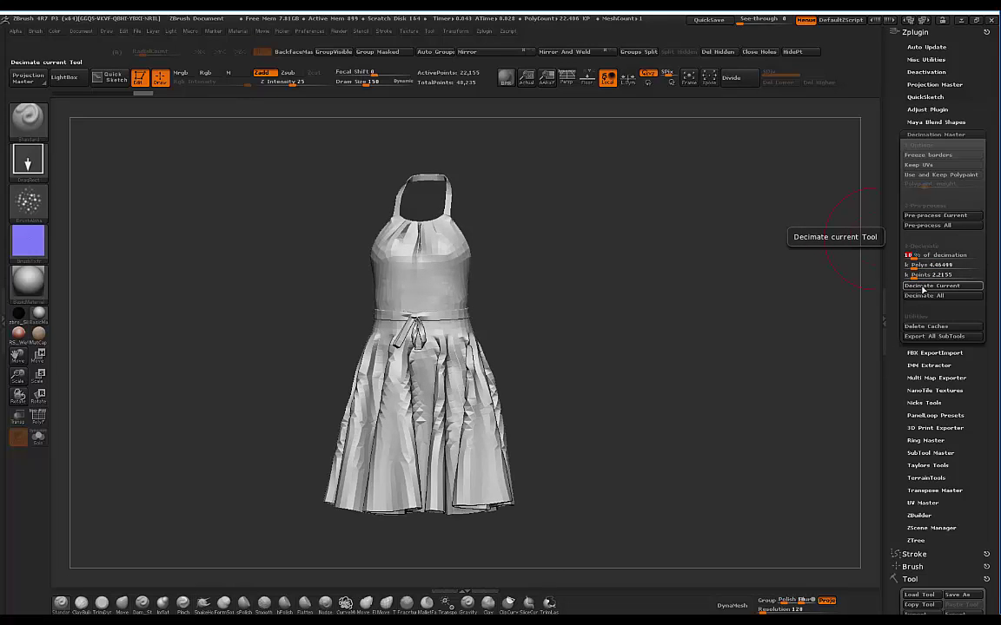
click(923, 287)
Show the polygon wireframe on the dress and undo the decimation
drag(527, 255, 556, 330)
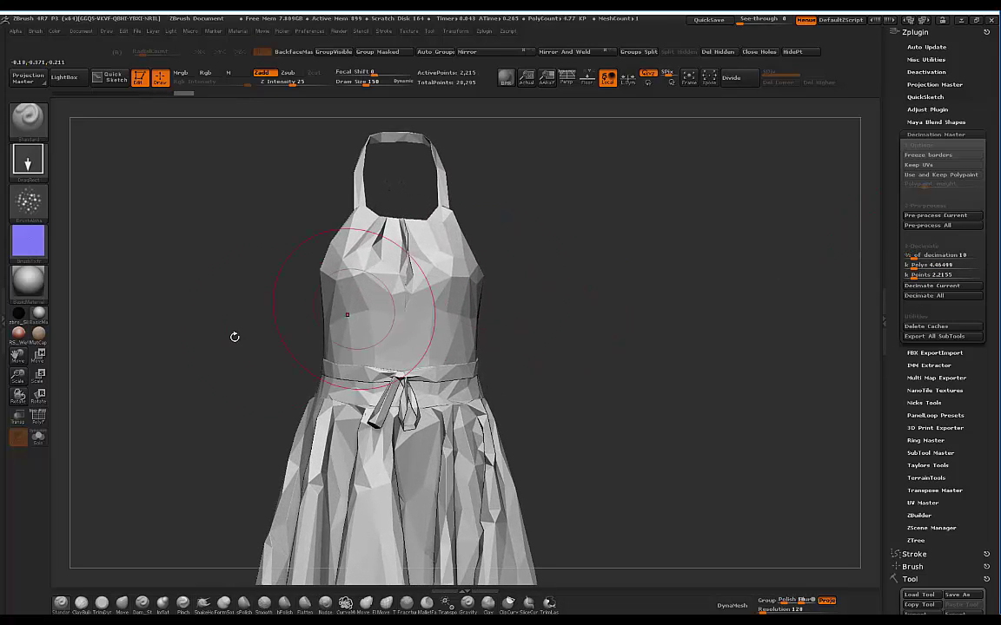
click(38, 415)
mouse_move(517, 249)
mouse_down()
mouse_move(528, 262)
mouse_move(568, 239)
mouse_move(550, 228)
mouse_move(628, 226)
mouse_up()
alt+drag(508, 181, 500, 261)
mouse_move(607, 303)
mouse_down()
mouse_move(586, 286)
mouse_move(581, 243)
mouse_move(575, 253)
mouse_move(543, 228)
mouse_move(561, 246)
mouse_move(509, 205)
mouse_move(524, 225)
mouse_move(579, 227)
mouse_move(550, 255)
mouse_move(509, 250)
mouse_up()
mouse_move(483, 210)
mouse_down()
mouse_move(471, 211)
mouse_move(516, 215)
mouse_move(433, 264)
mouse_up()
key(ctrl+z)
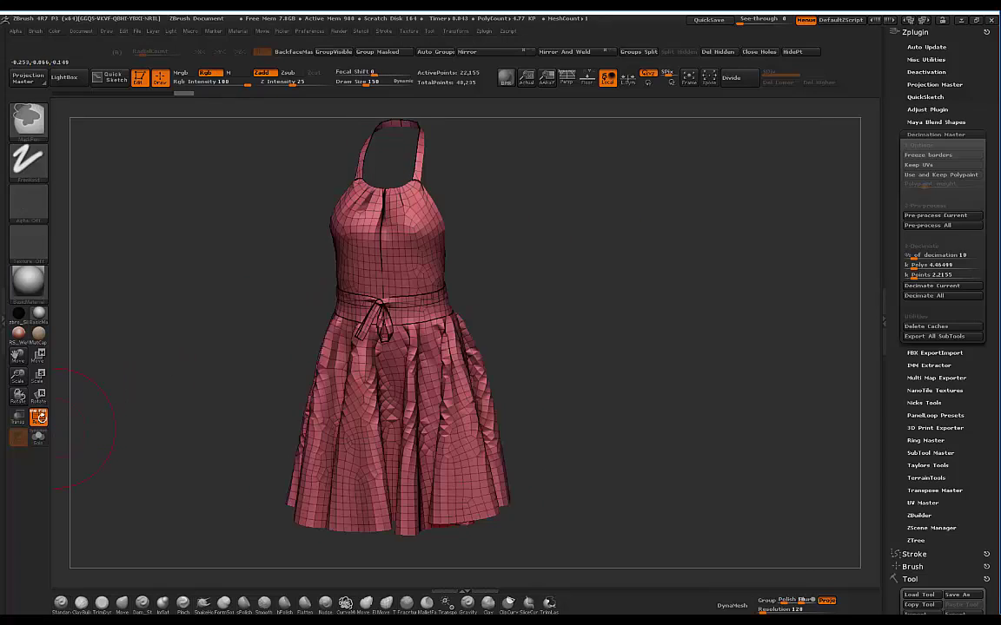
drag(539, 267, 428, 283)
mouse_move(552, 262)
mouse_down()
mouse_move(493, 275)
mouse_move(547, 277)
mouse_up()
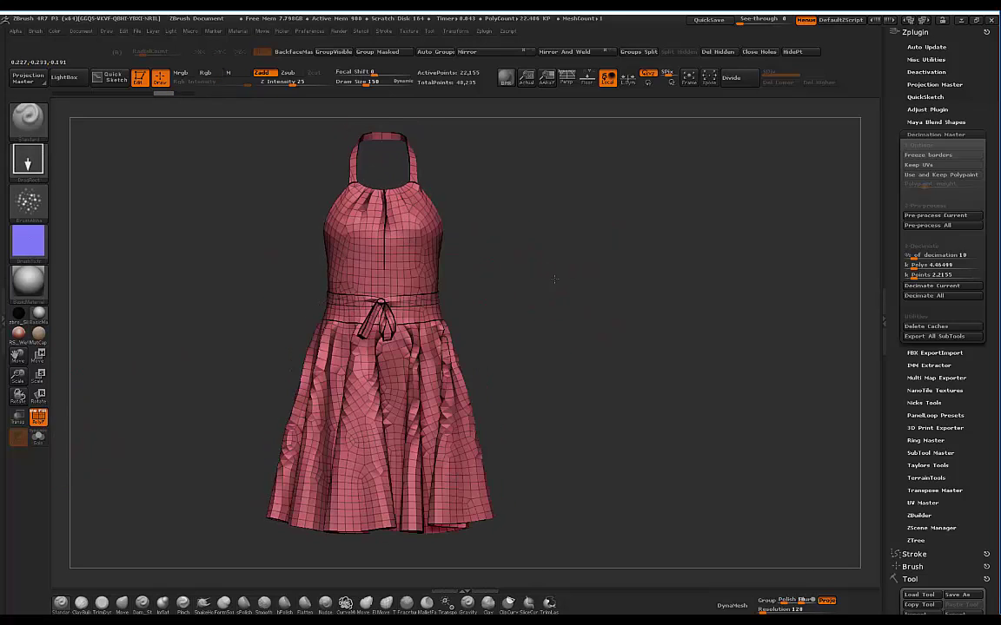
Divide the dress mesh into polygroups by connected parts with Auto Groups
scroll(975, 446, down, 10)
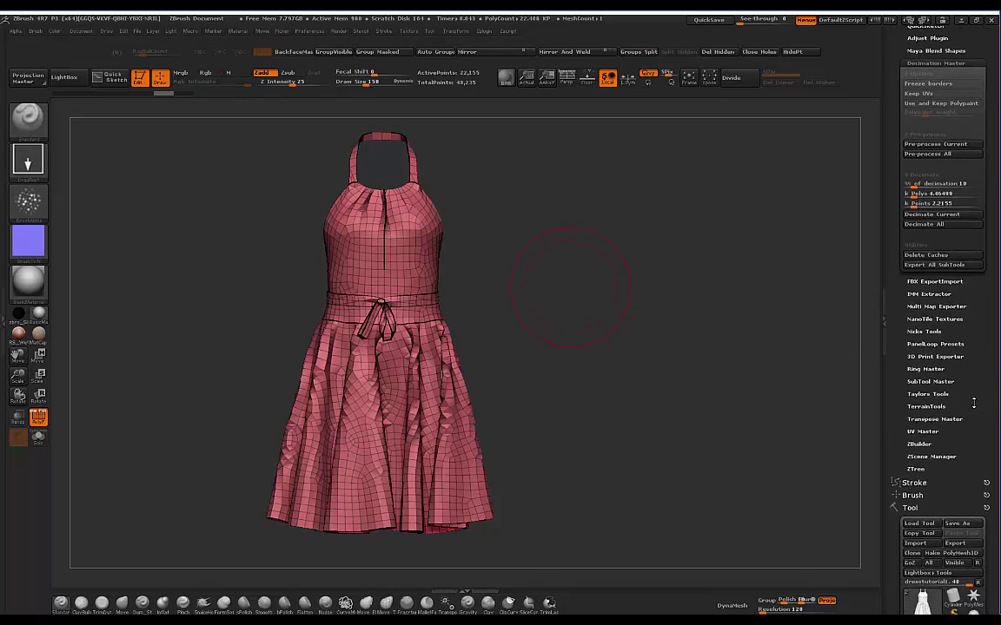
scroll(968, 356, down, 12)
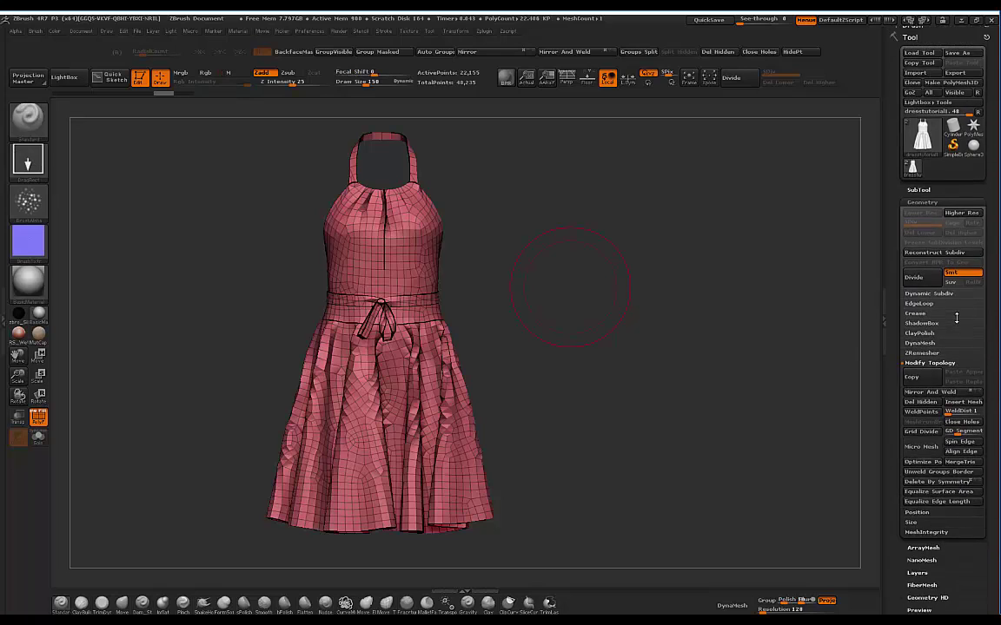
drag(969, 514, 968, 473)
click(925, 512)
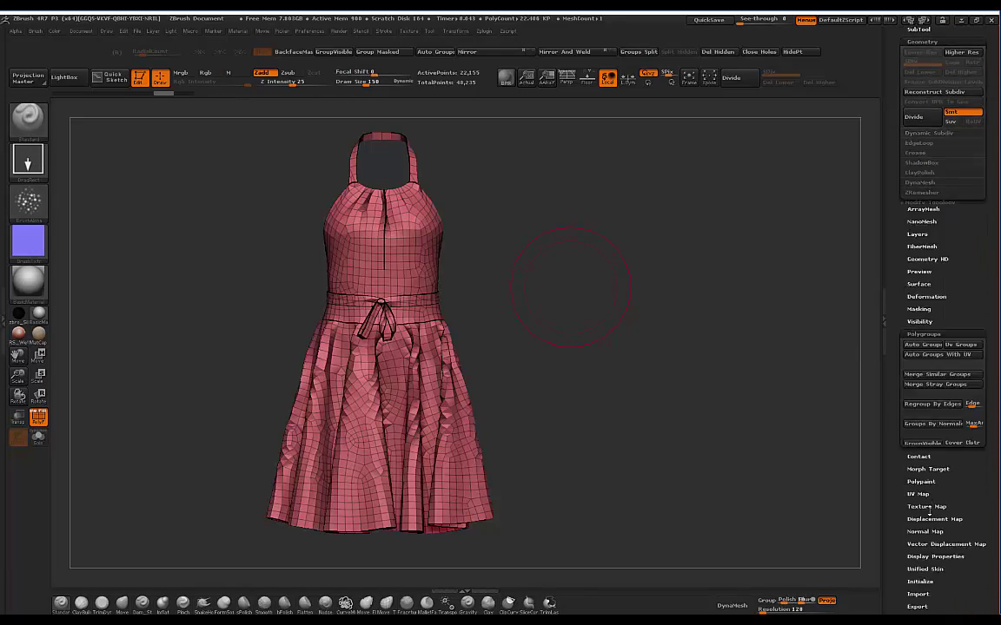
click(921, 190)
Isolate the main dress body polygroup and restore the visibility of the whole mesh
drag(527, 242, 551, 374)
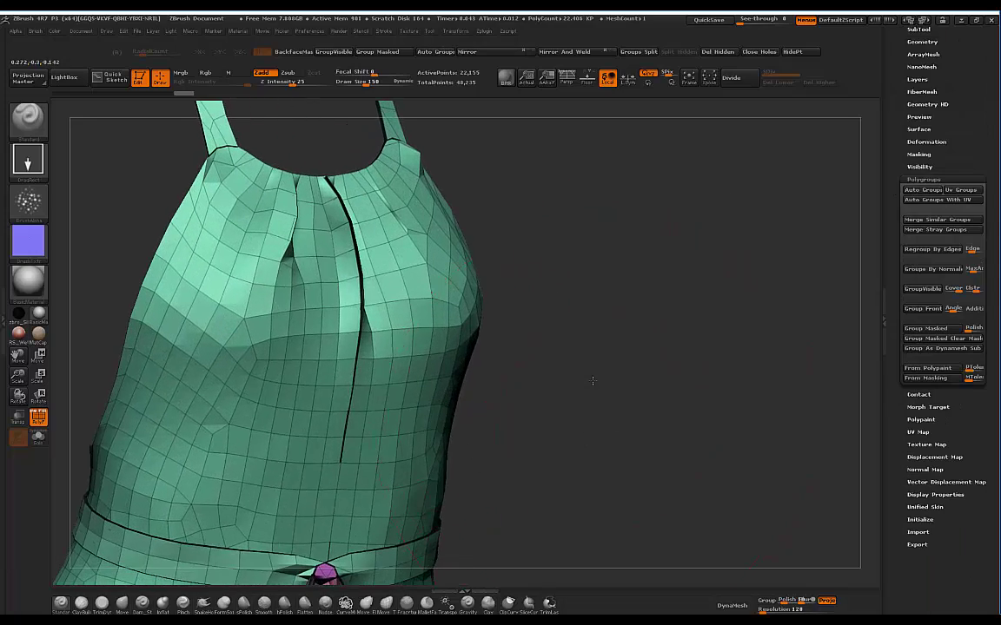
alt+drag(589, 411, 598, 224)
ctrl+shift+click(268, 390)
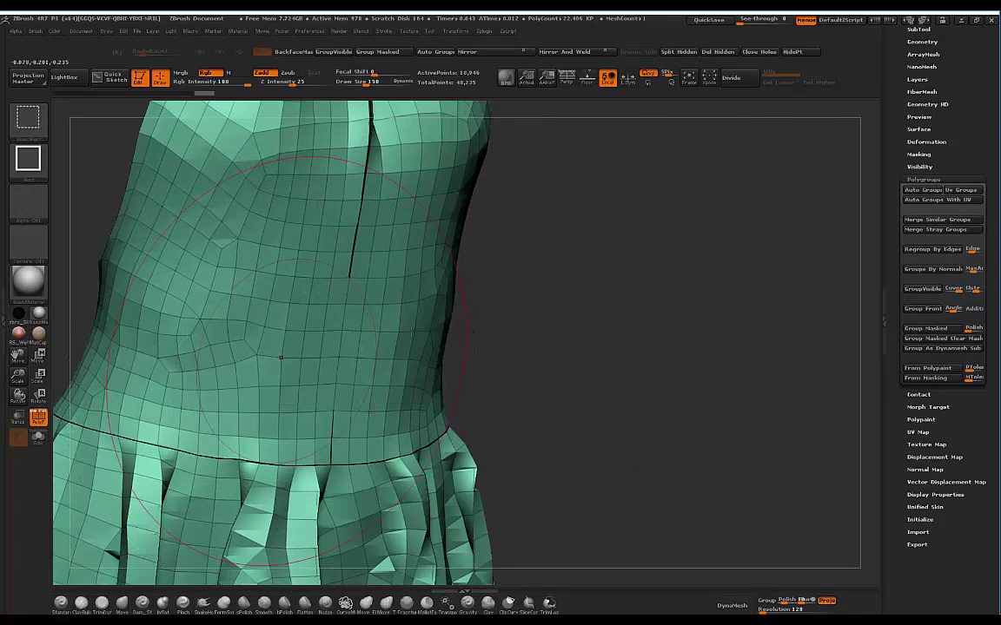
ctrl+shift+click(546, 340)
mouse_move(573, 317)
alt+mouse_down()
mouse_move(528, 251)
mouse_move(347, 373)
alt+mouse_up()
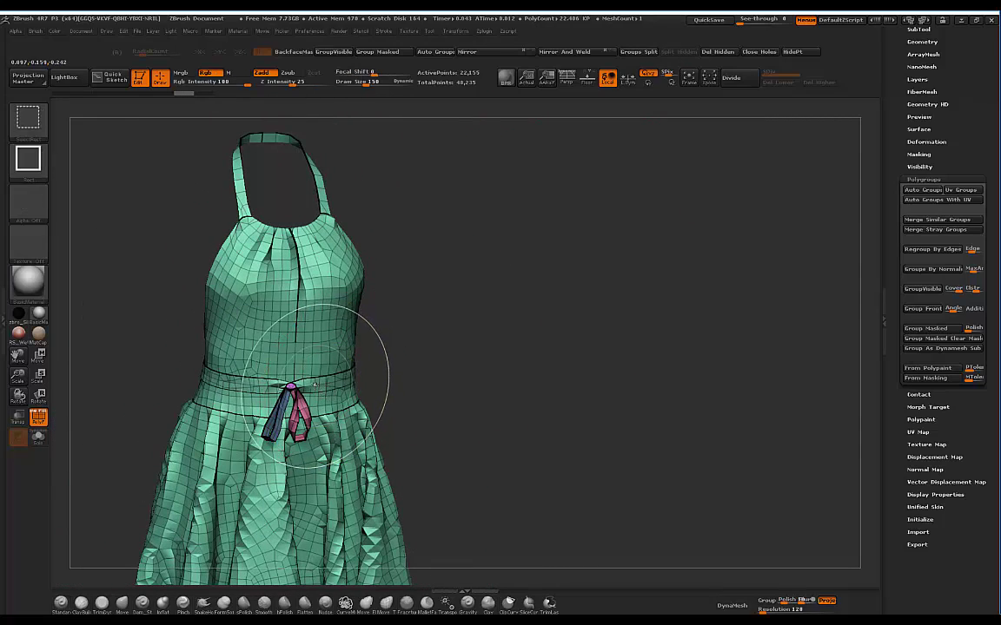
Try hiding the waist belt, bow tails and knot polygroups one by one
ctrl+shift+click(315, 388)
ctrl+shift+click(315, 388)
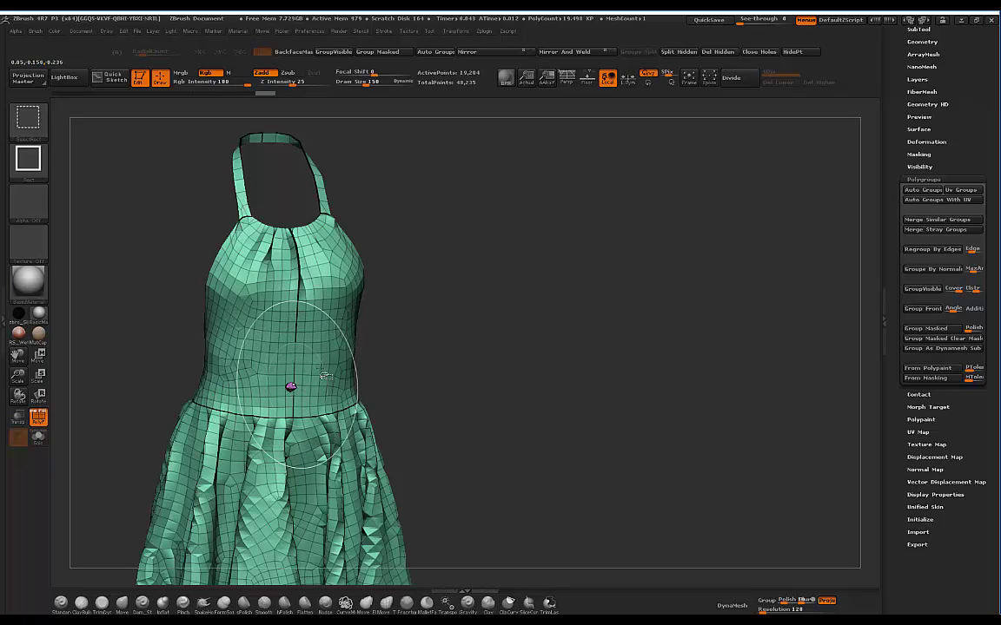
mouse_move(431, 310)
mouse_down()
mouse_move(424, 358)
mouse_move(442, 450)
mouse_move(405, 496)
mouse_up()
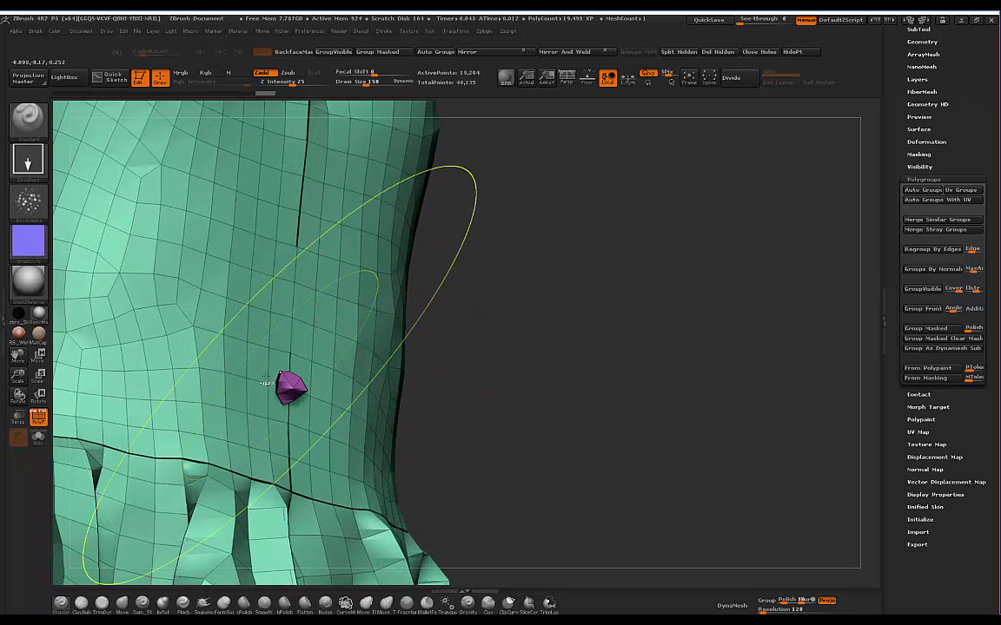
ctrl+shift+click(291, 389)
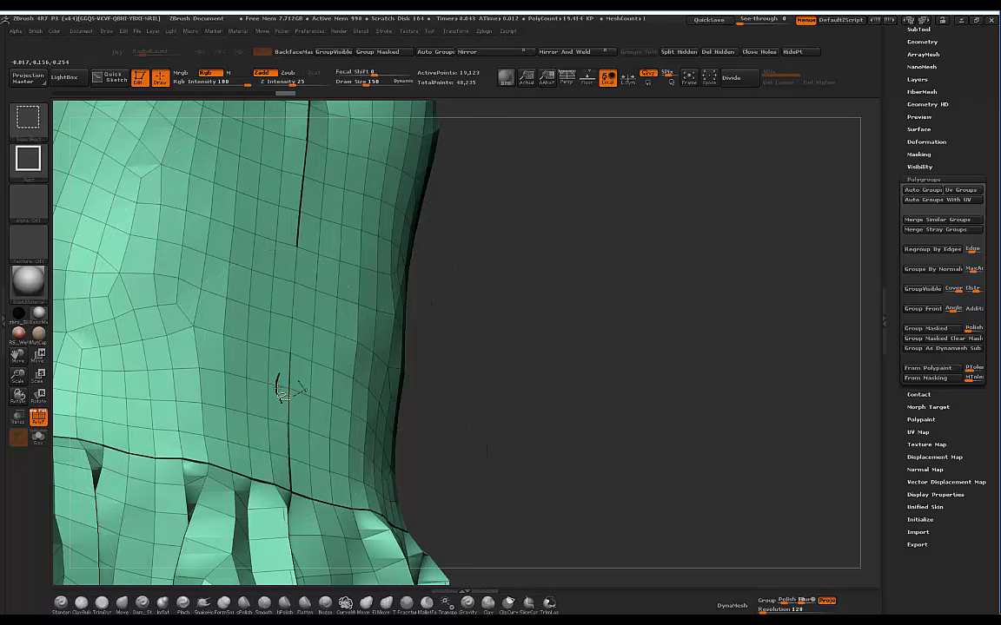
ctrl+shift+click(279, 384)
Undo the visibility changes made to the belt, bow tails and knot
key(ctrl+z)
drag(523, 317, 570, 321)
key(ctrl+z)
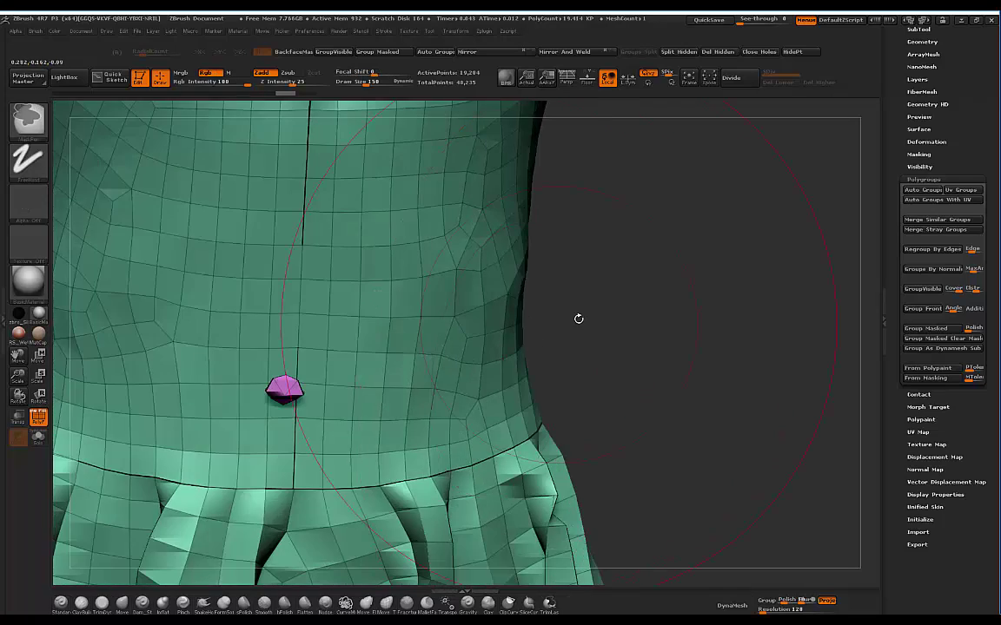
key(ctrl+z)
key(ctrl+z)
alt+drag(634, 313, 601, 208)
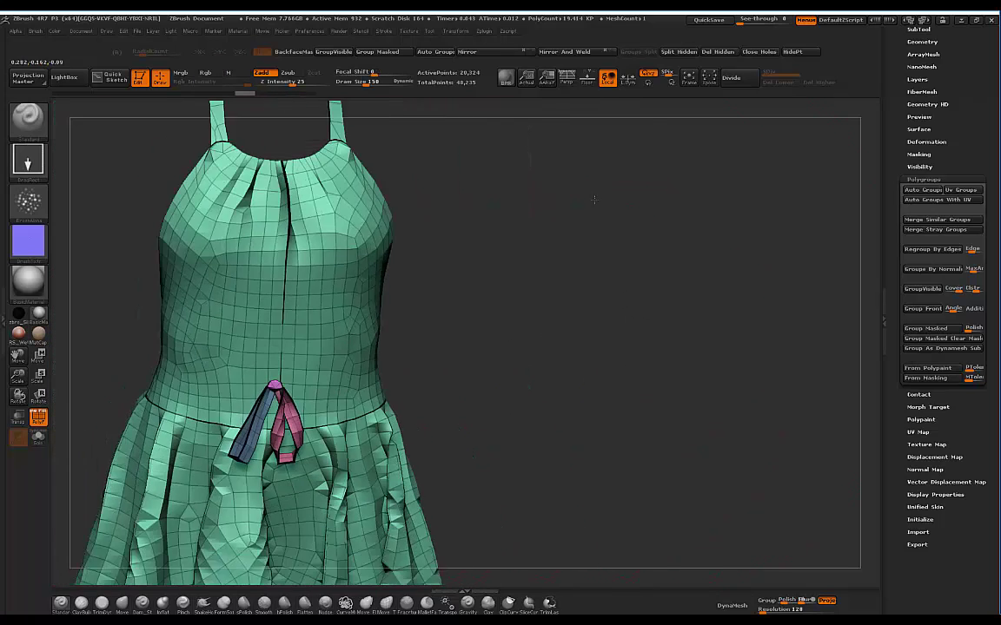
key(ctrl+z)
key(ctrl+z)
Isolate the belt and bow from the dress body and split the hidden part into a separate subtool
ctrl+shift+click(323, 306)
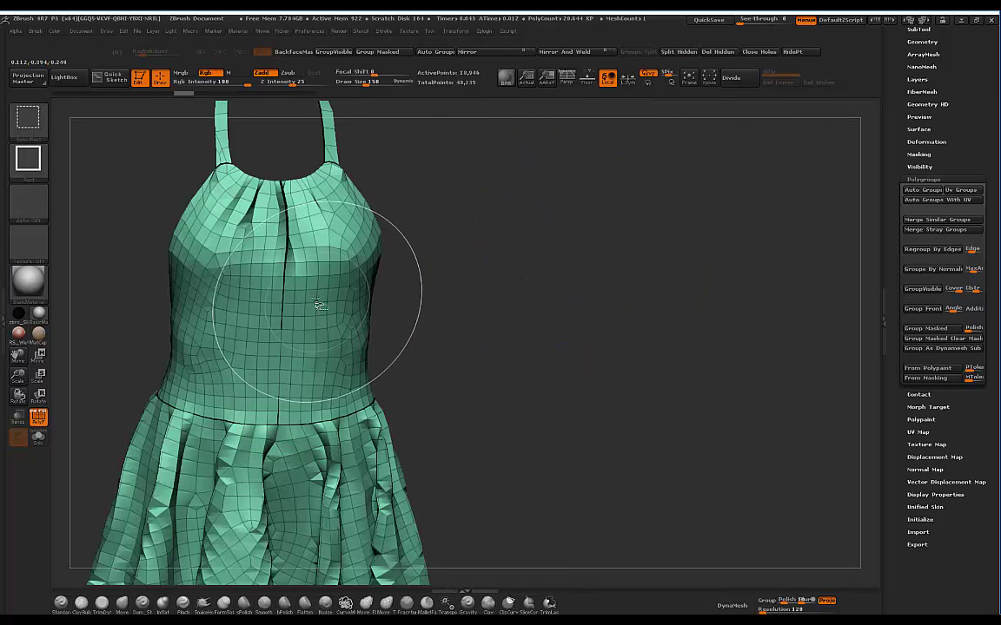
ctrl+shift+click(317, 306)
key(f)
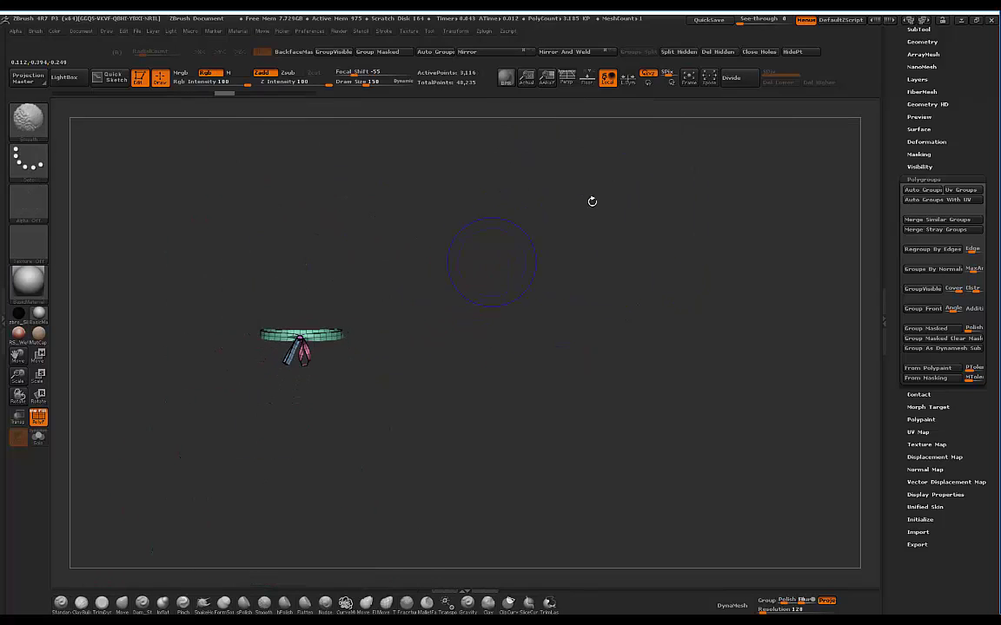
click(679, 52)
drag(492, 247, 326, 293)
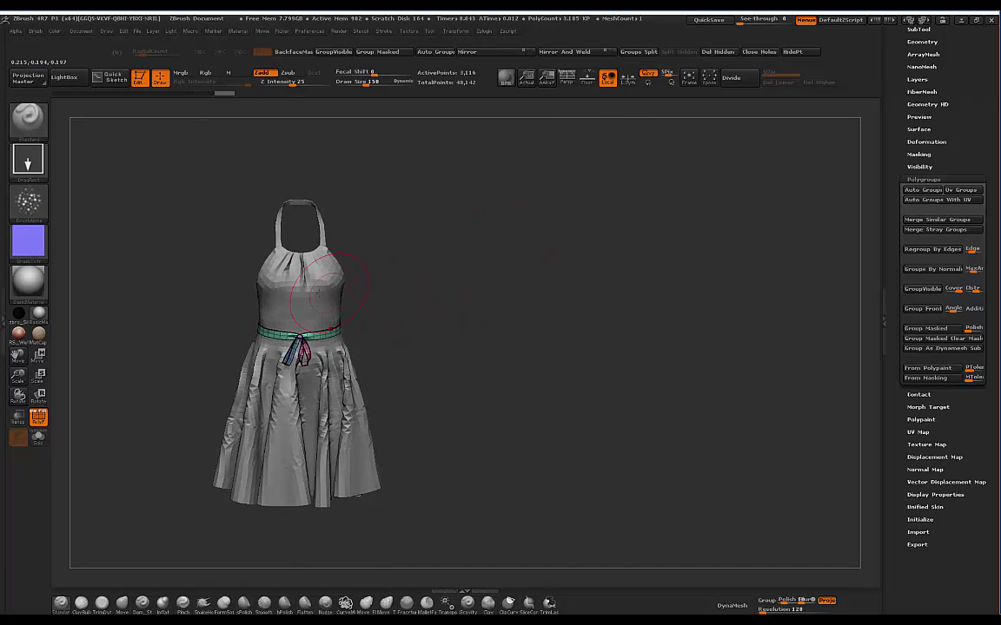
Select the dress body subtool and hide the belt subtool
alt+click(329, 300)
alt+drag(476, 275, 469, 317)
drag(973, 134, 974, 150)
scroll(973, 150, up, 5)
mouse_move(976, 187)
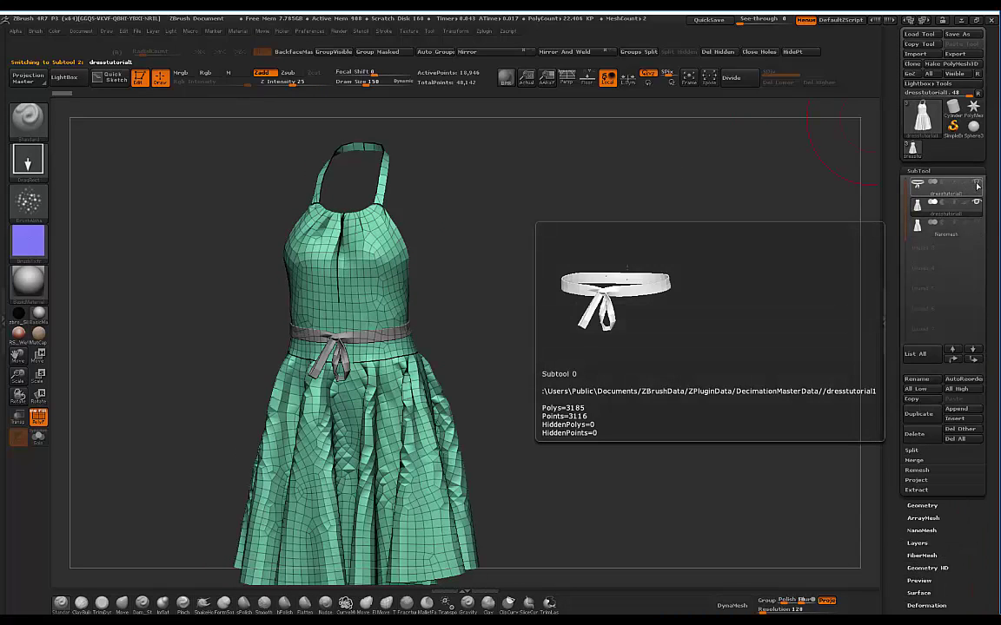
click(977, 184)
drag(512, 259, 587, 273)
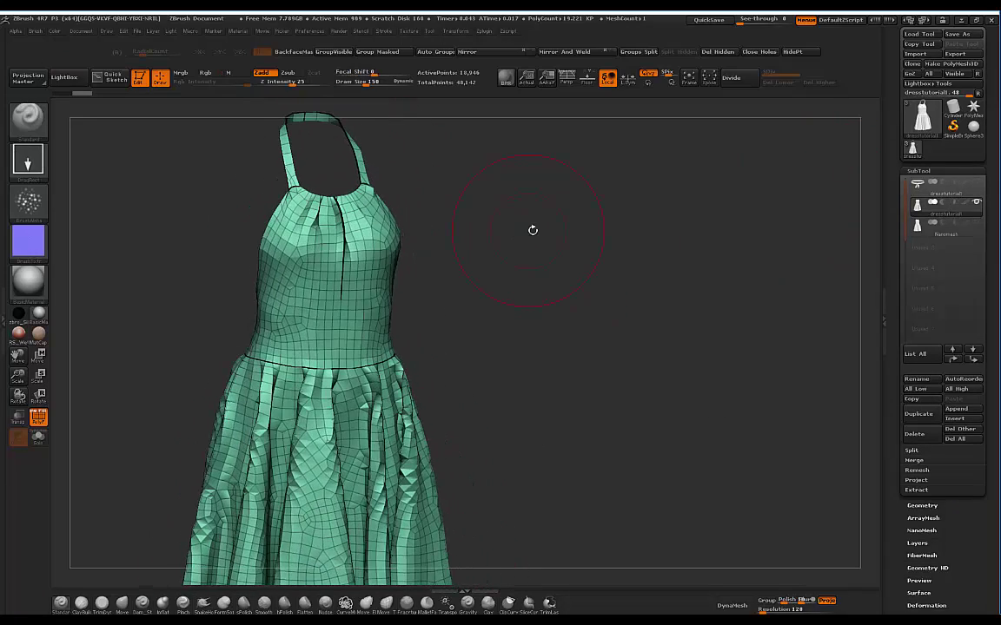
shift+drag(523, 231, 362, 276)
drag(580, 259, 431, 254)
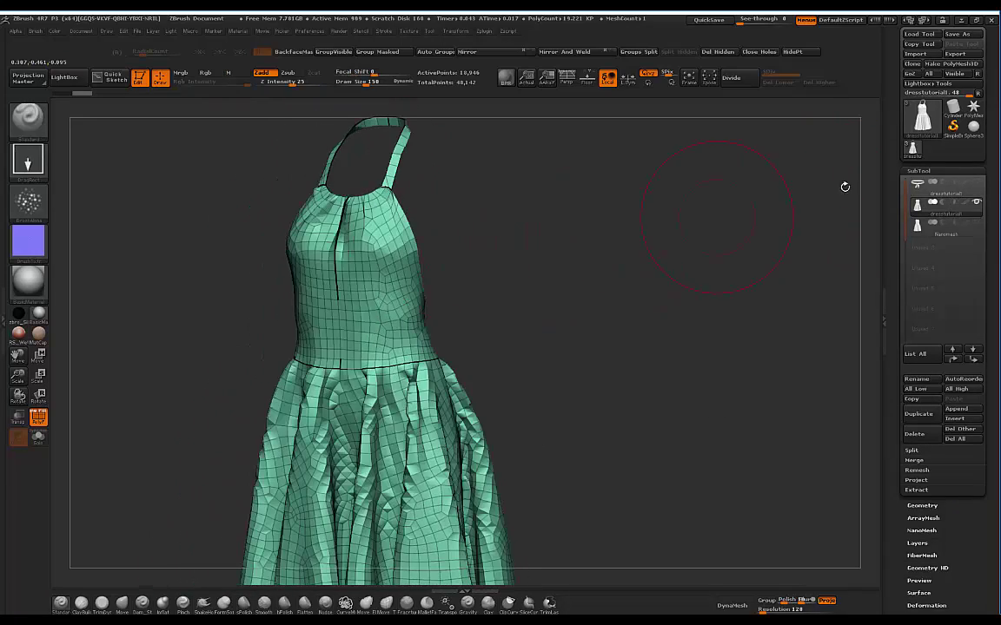
Delete the old "Nanomesh" subtool that still includes the belt
click(966, 231)
click(909, 436)
click(802, 454)
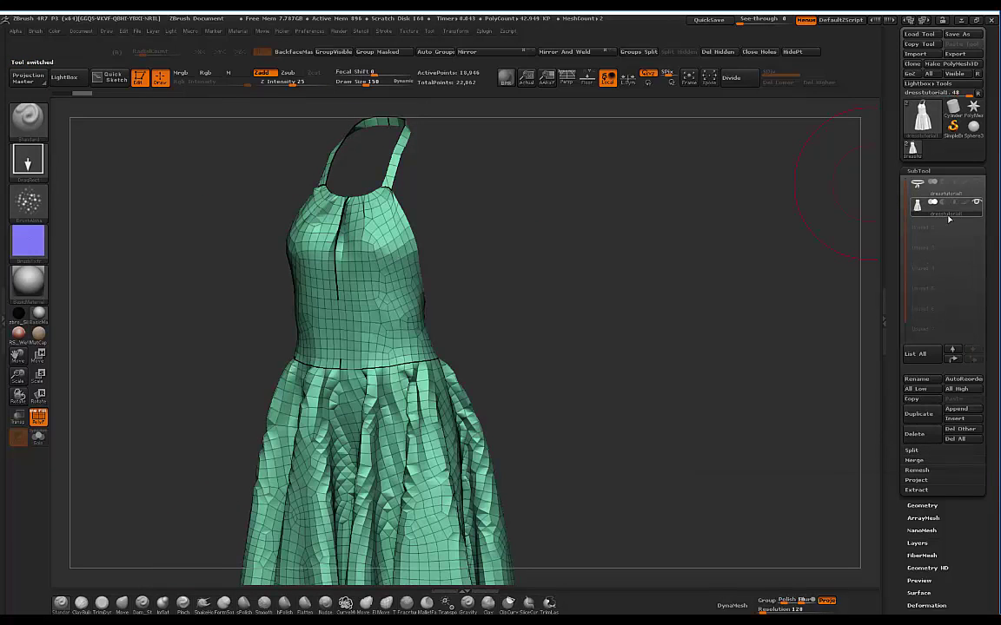
Duplicate the beltless dress body subtool and rename the copy "Nanomesh"
click(918, 413)
click(976, 236)
click(917, 380)
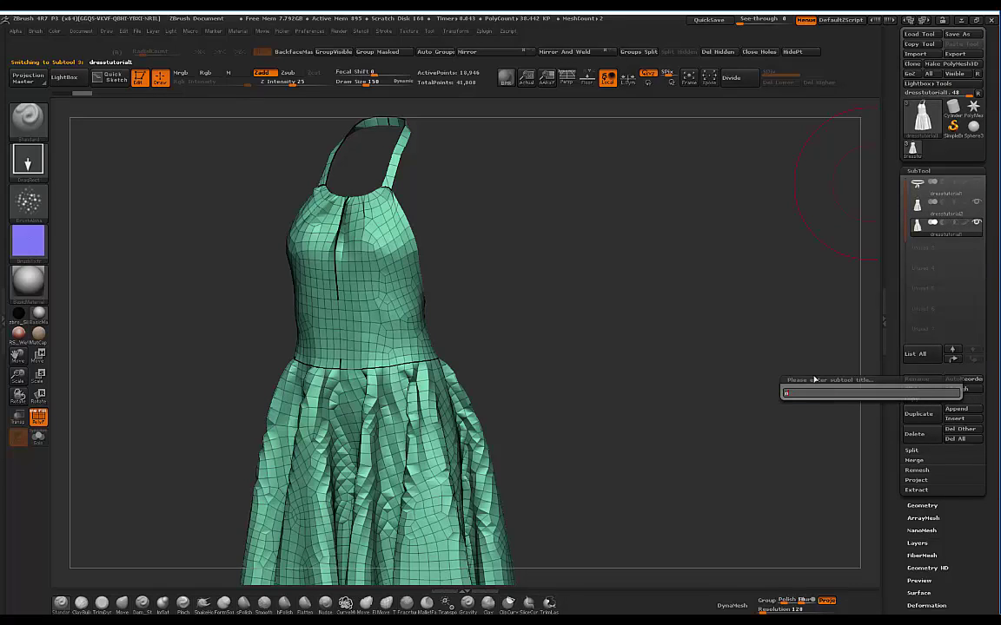
key(Return)
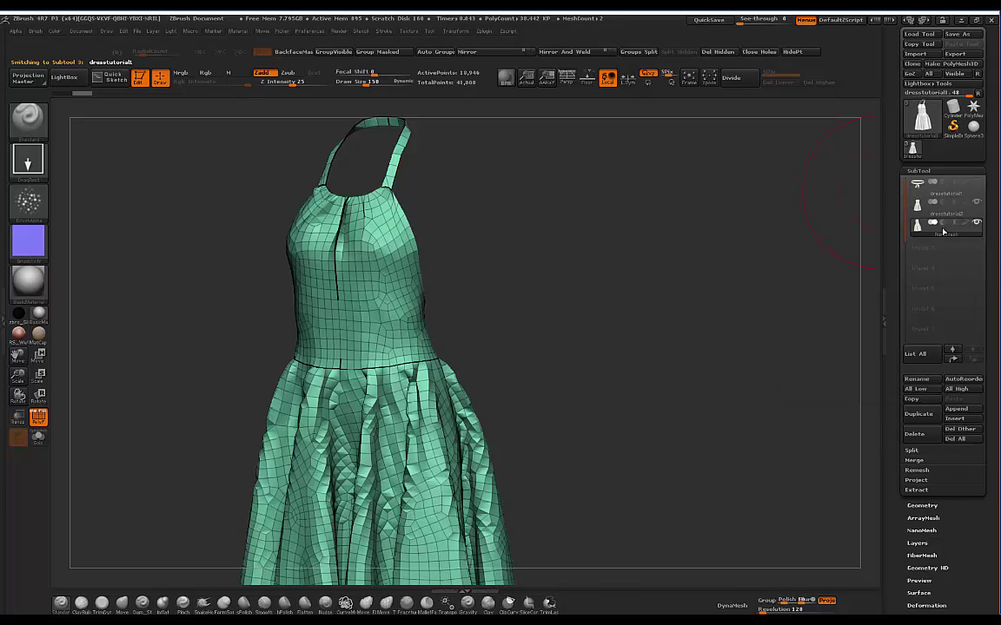
Make the original dress body the active subtool and hide the "Nanomesh" copy
click(977, 223)
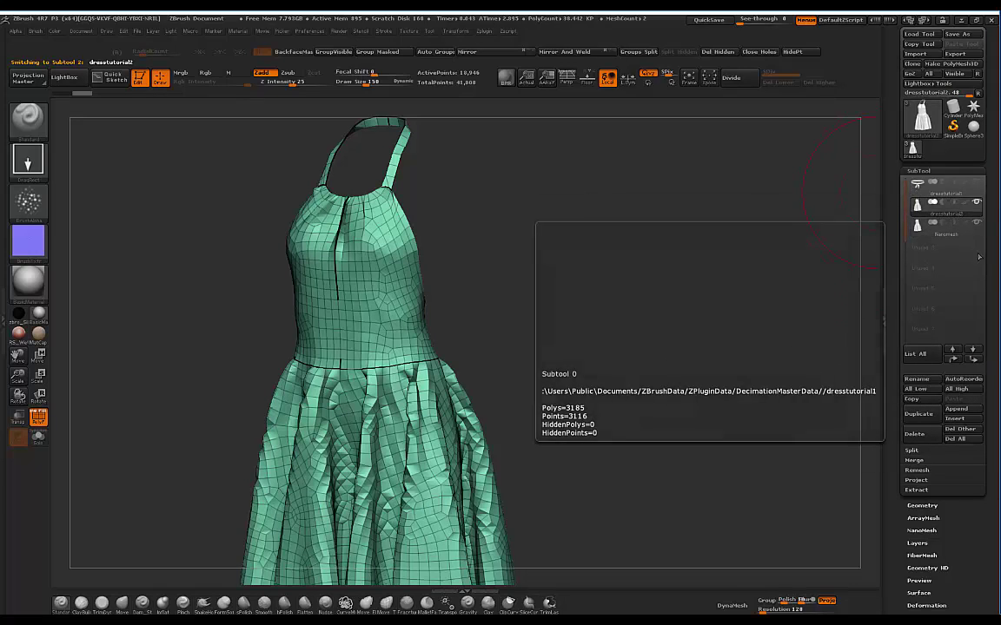
click(976, 226)
shift+drag(514, 227, 493, 293)
alt+drag(560, 280, 593, 257)
Pre-process the beltless dress body in Decimation Master and decimate it to 10%
drag(988, 116, 978, 133)
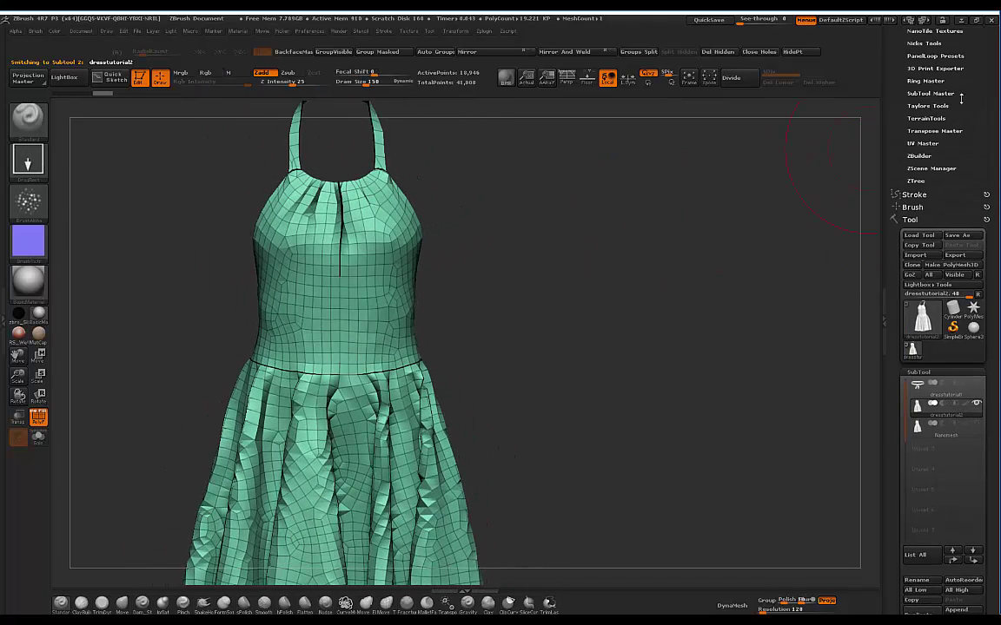
scroll(946, 87, up, 6)
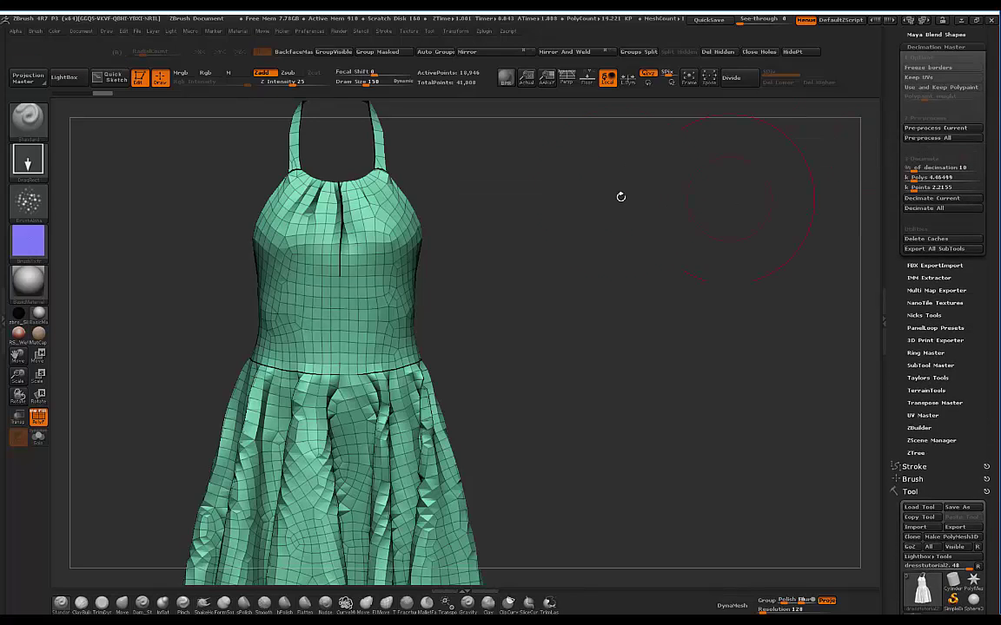
drag(673, 200, 638, 195)
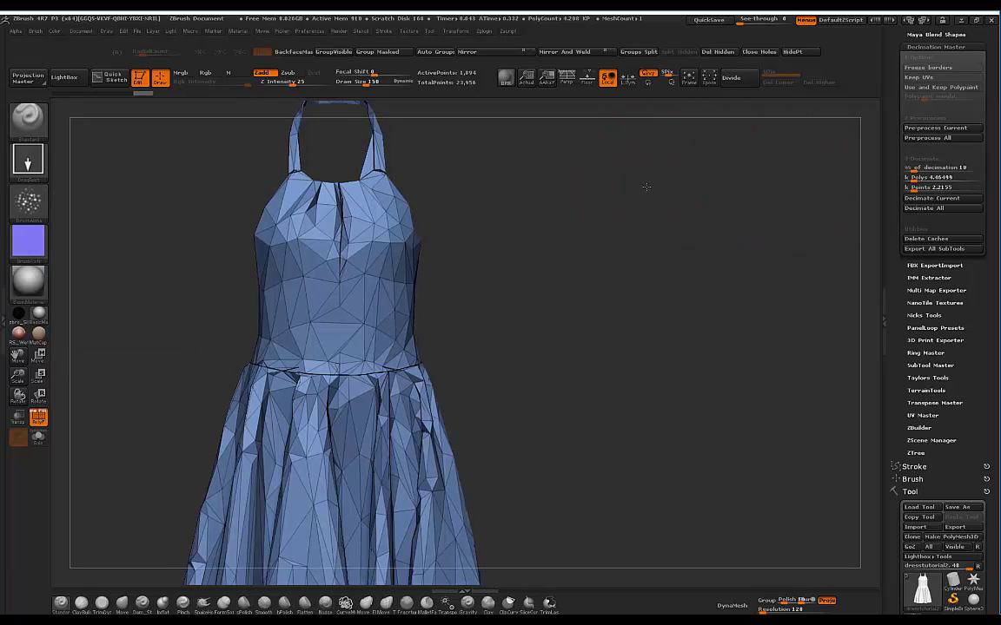
Examine the triangulated facets of the decimated dress body from several angles
drag(692, 179, 645, 186)
mouse_move(438, 235)
mouse_down()
mouse_move(559, 239)
mouse_move(653, 221)
mouse_up()
mouse_move(491, 221)
alt+mouse_down()
mouse_move(540, 202)
mouse_move(504, 252)
mouse_move(455, 283)
alt+mouse_up()
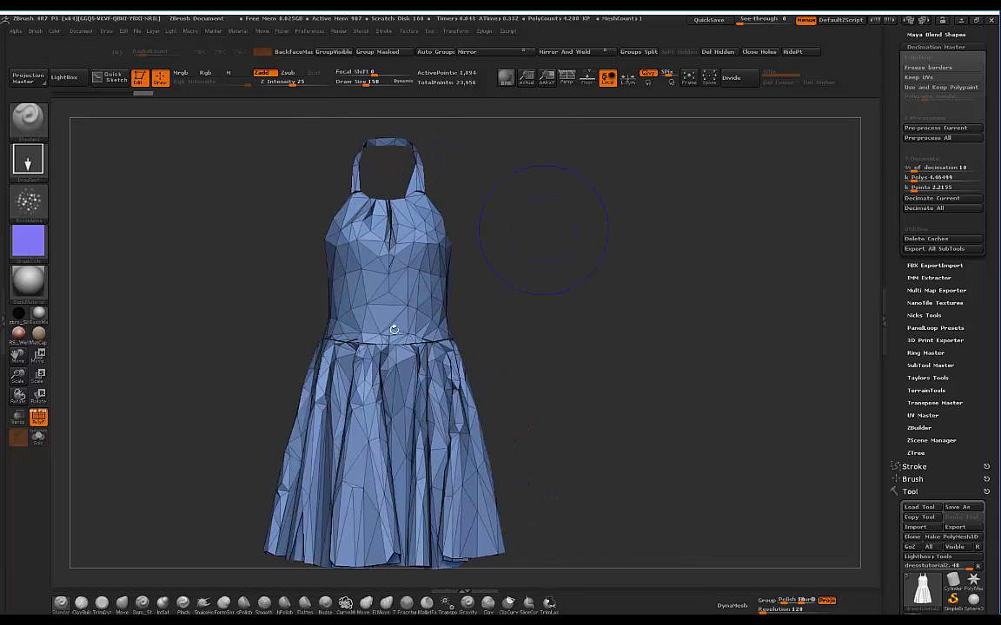
drag(320, 202, 359, 400)
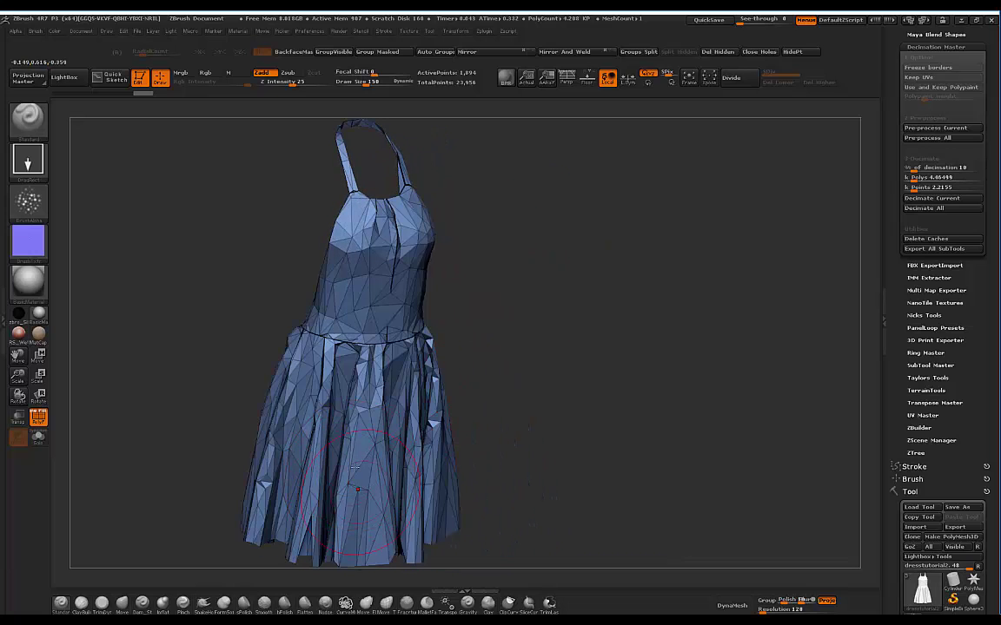
shift+drag(518, 257, 422, 297)
alt+drag(534, 273, 527, 253)
drag(544, 236, 503, 278)
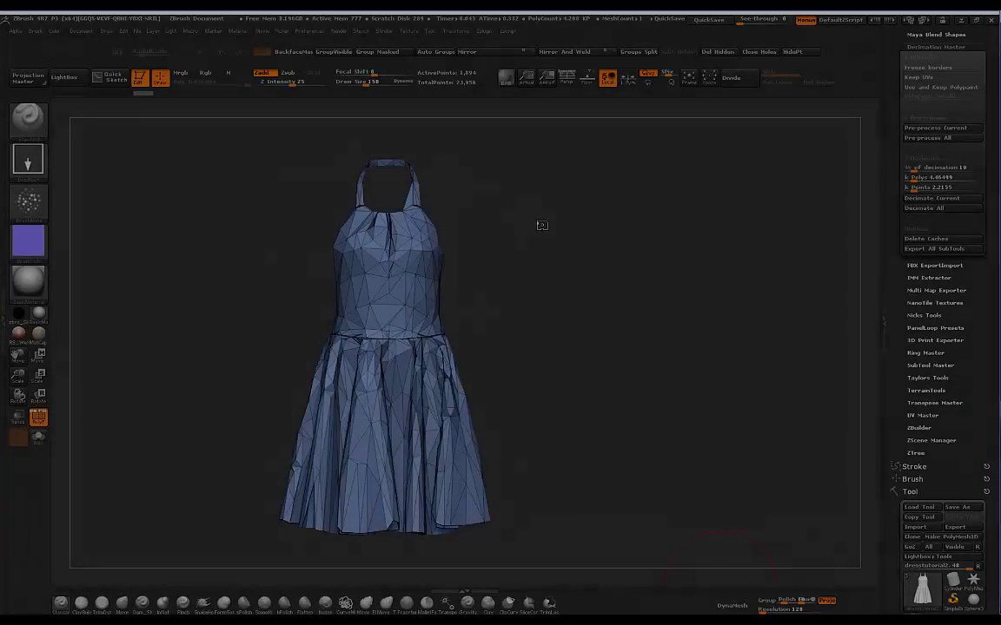
drag(540, 221, 487, 237)
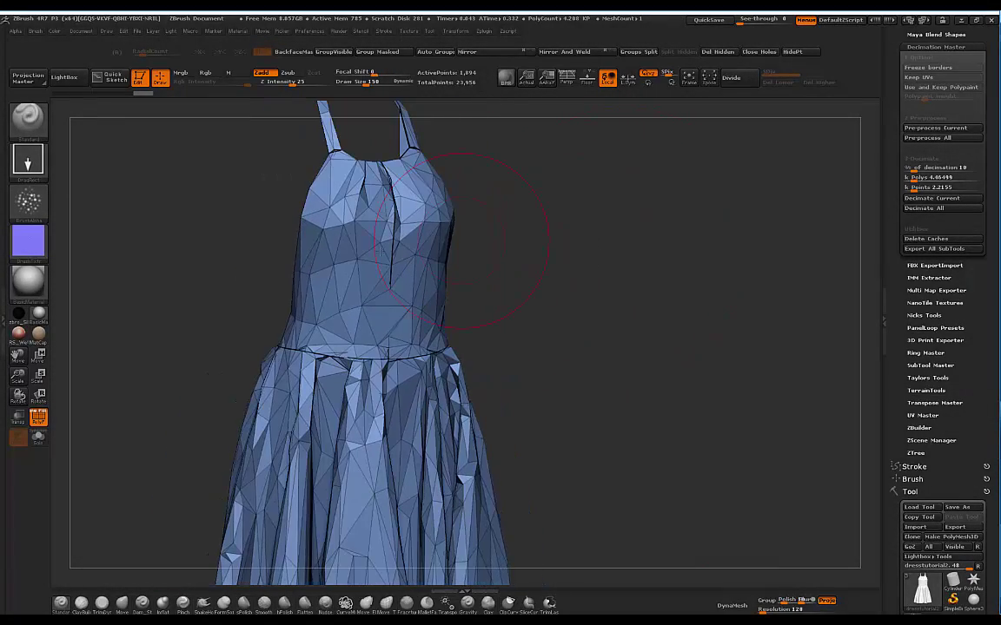
Choose the ZModeler brush for the decimated dress body, keeping the polygon wireframe displayed
click(38, 418)
mouse_move(580, 232)
mouse_down()
mouse_move(553, 222)
mouse_move(539, 196)
mouse_move(604, 253)
mouse_move(605, 230)
mouse_move(516, 201)
mouse_move(562, 240)
mouse_move(558, 174)
mouse_move(603, 246)
mouse_move(581, 198)
mouse_move(62, 396)
mouse_up()
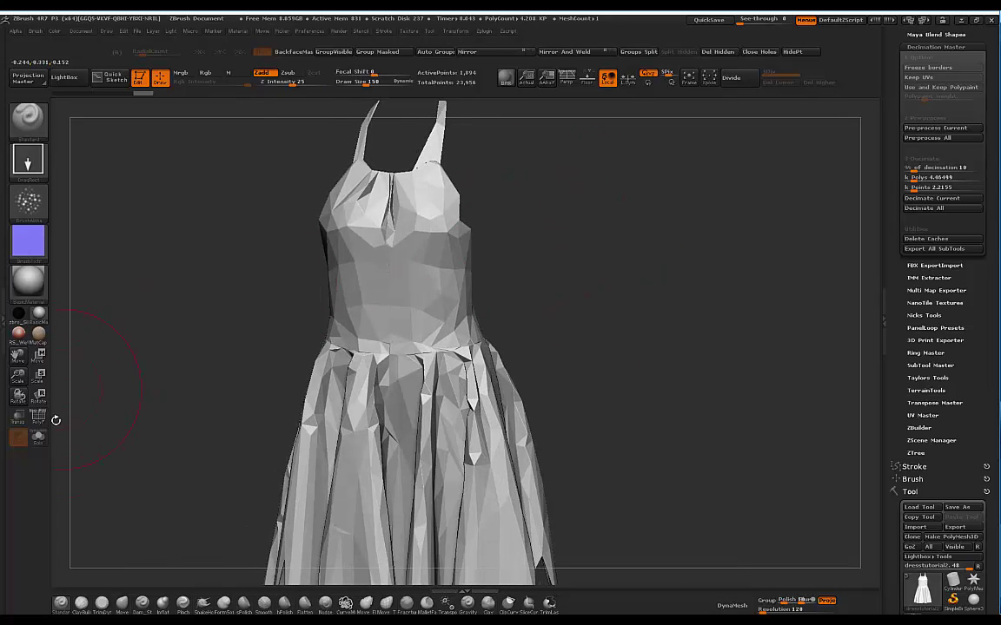
click(39, 419)
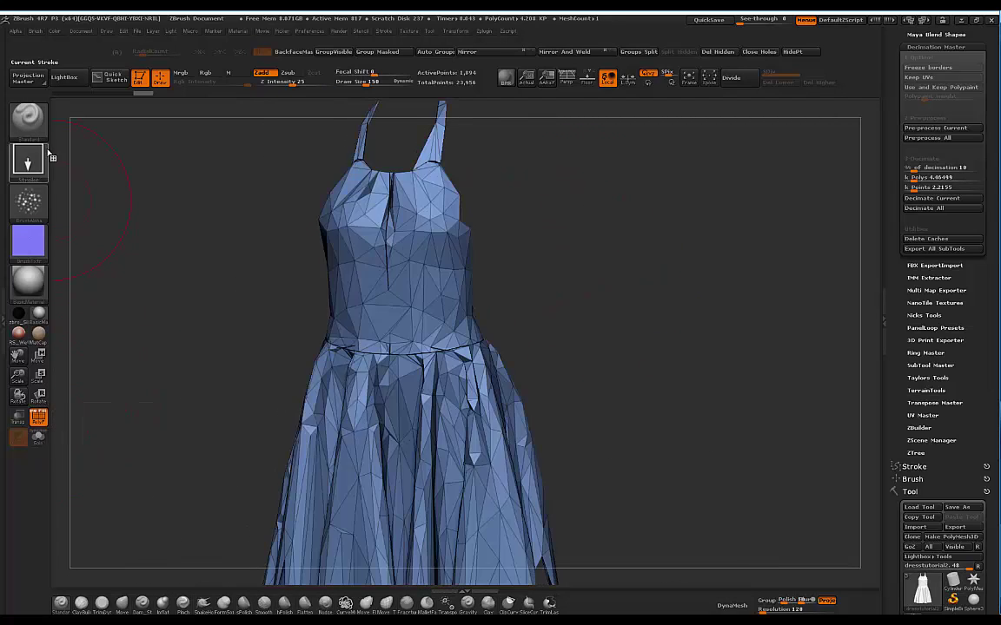
click(29, 118)
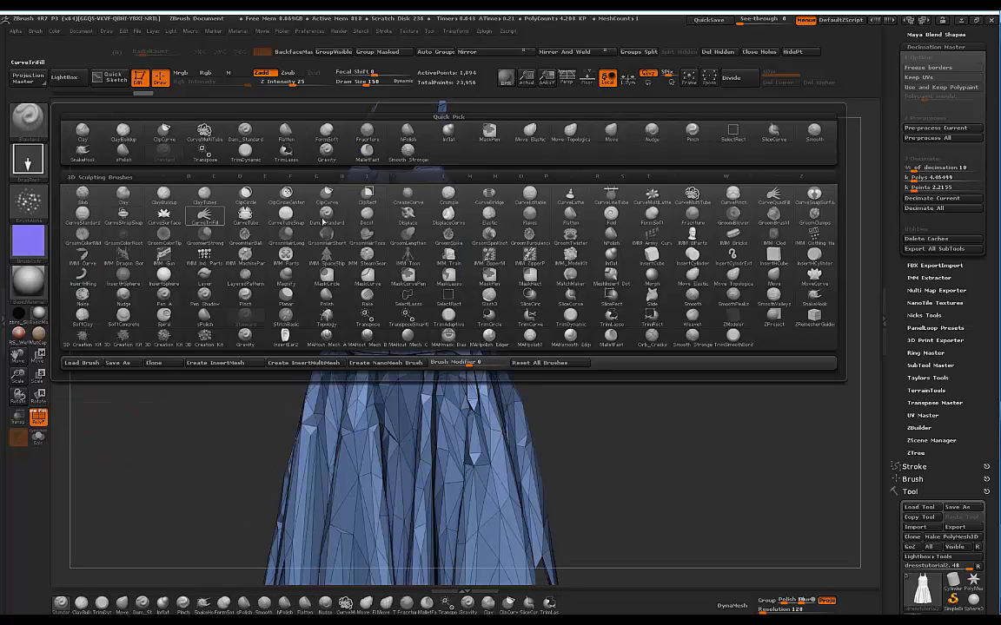
click(736, 322)
Inset every polygon of the decimated dress body using the Inset action with the All Polygons target
shift+drag(590, 245, 612, 328)
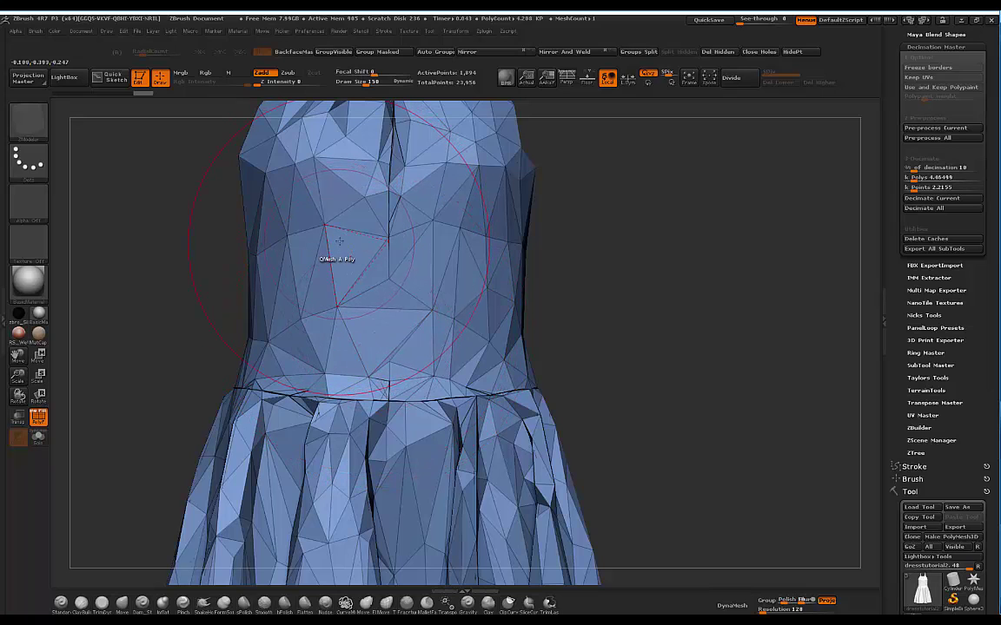
key(space)
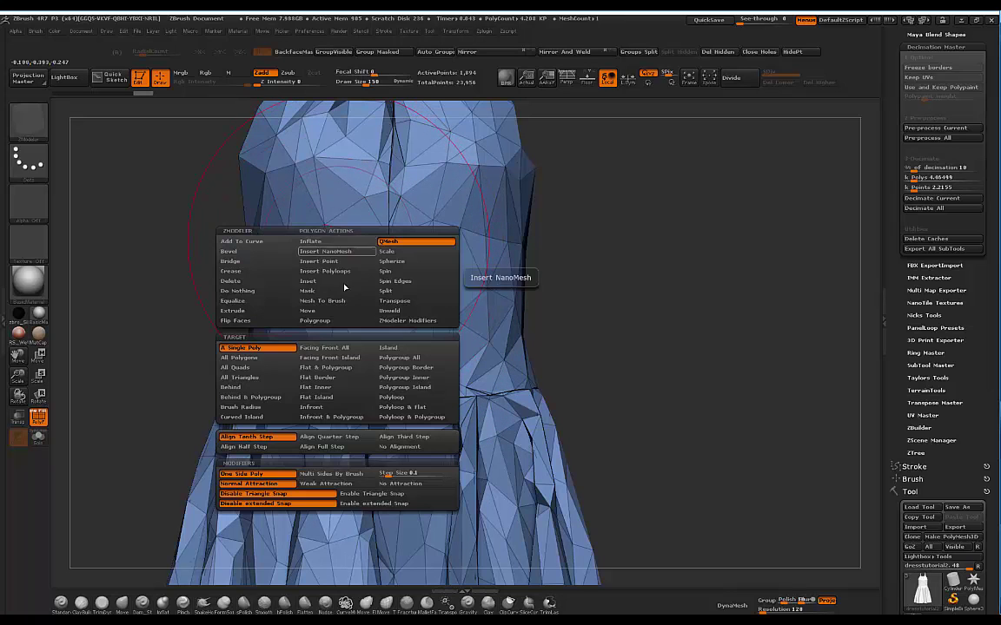
click(307, 281)
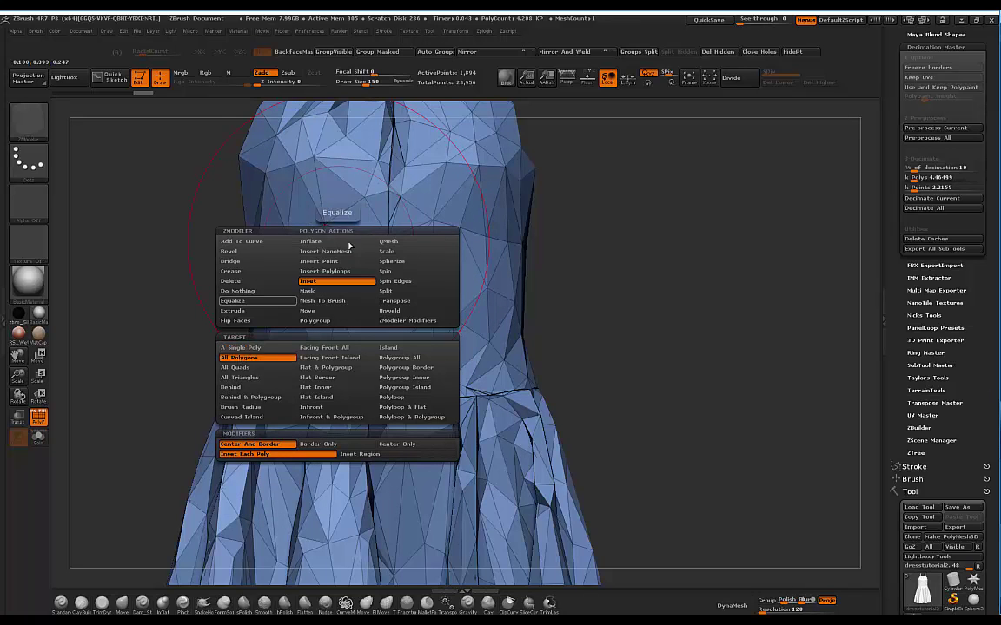
click(237, 358)
click(341, 243)
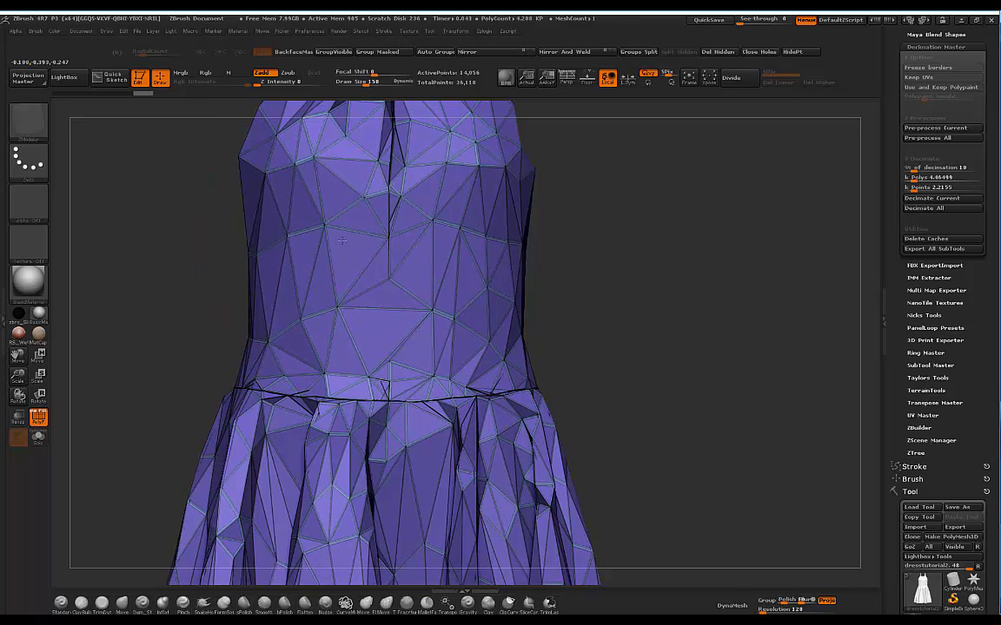
drag(343, 238, 342, 238)
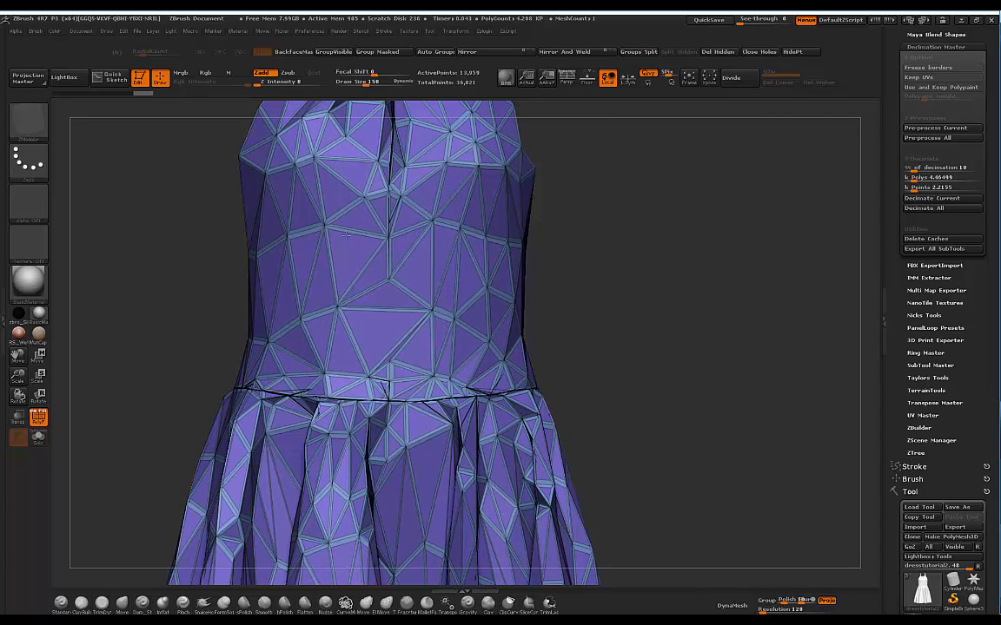
Extrude the inset panels across the whole dress using the Extrude action with the Polygroup All target
drag(641, 191, 556, 382)
drag(721, 246, 695, 231)
drag(577, 204, 608, 305)
drag(664, 215, 539, 204)
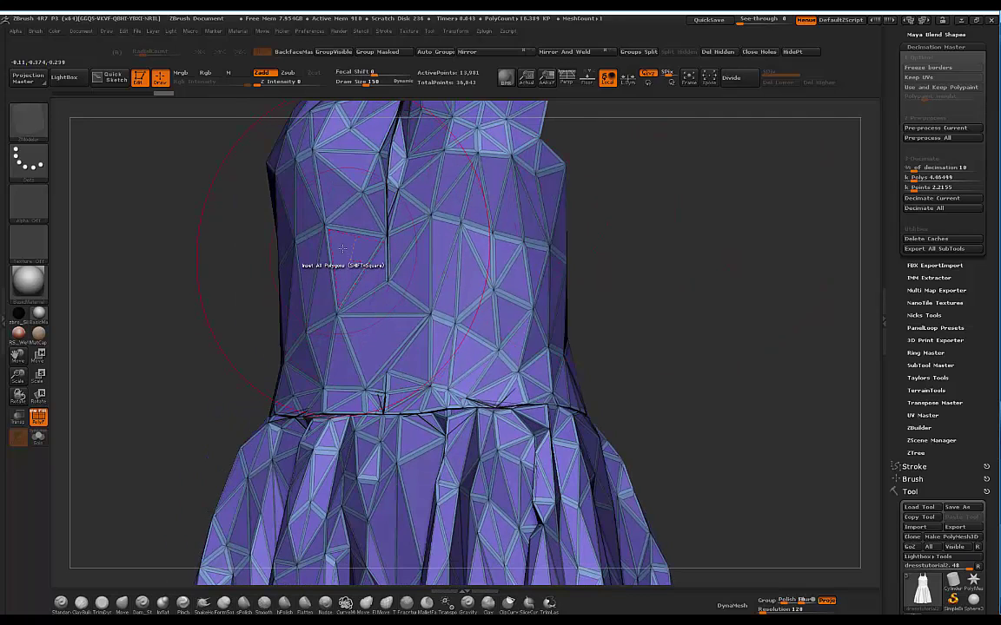
key(space)
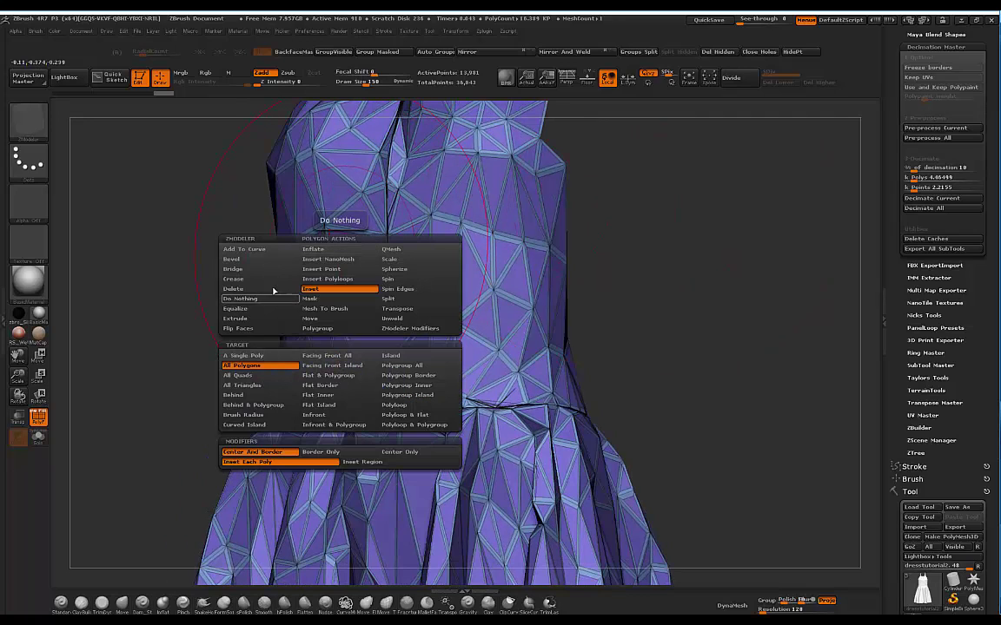
click(250, 319)
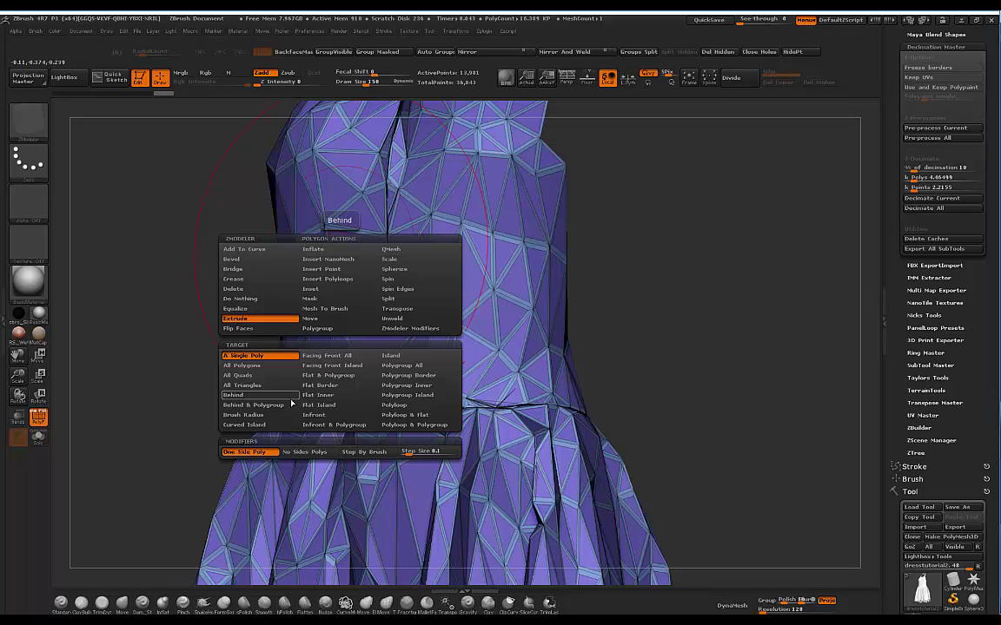
click(408, 367)
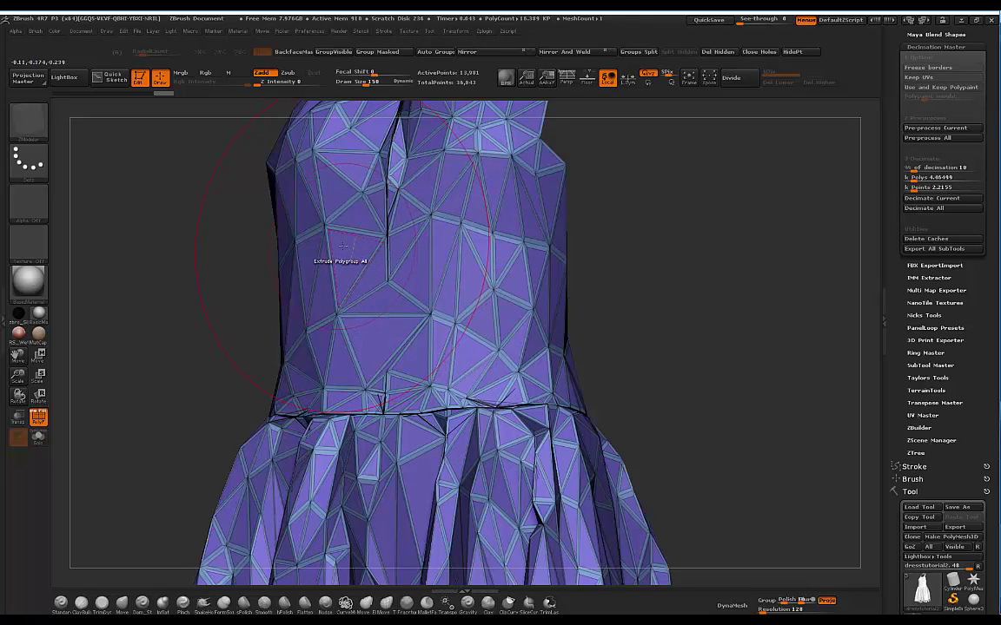
mouse_move(669, 218)
mouse_down()
mouse_move(355, 241)
mouse_move(345, 249)
mouse_move(358, 266)
mouse_up()
drag(630, 232, 642, 299)
key(ctrl+z)
drag(342, 243, 344, 244)
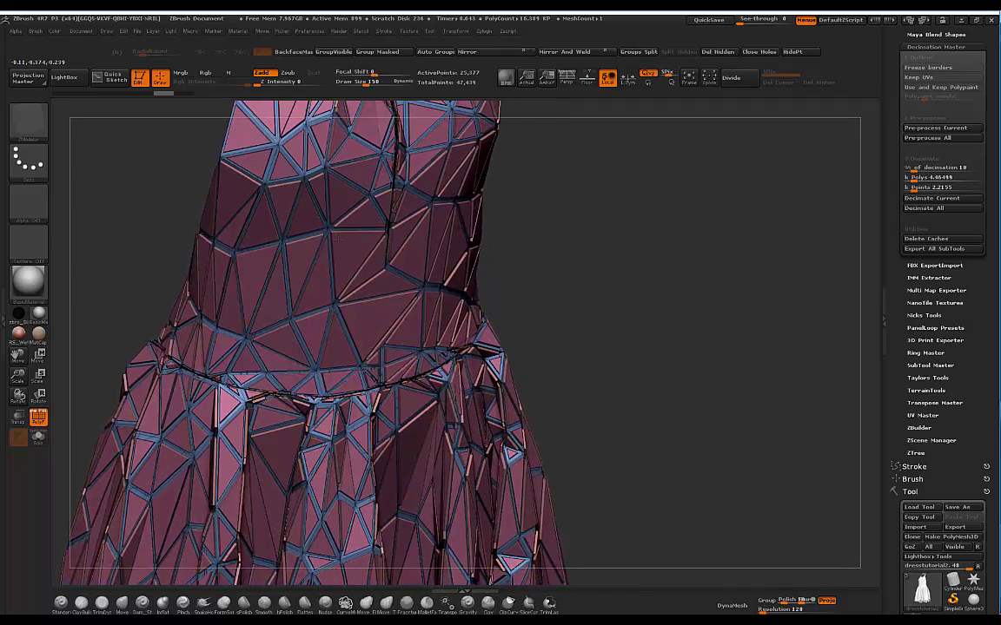
Hide the wireframe and compare the extruded dress with its plain decimated state before the inset
click(41, 422)
drag(650, 246, 550, 258)
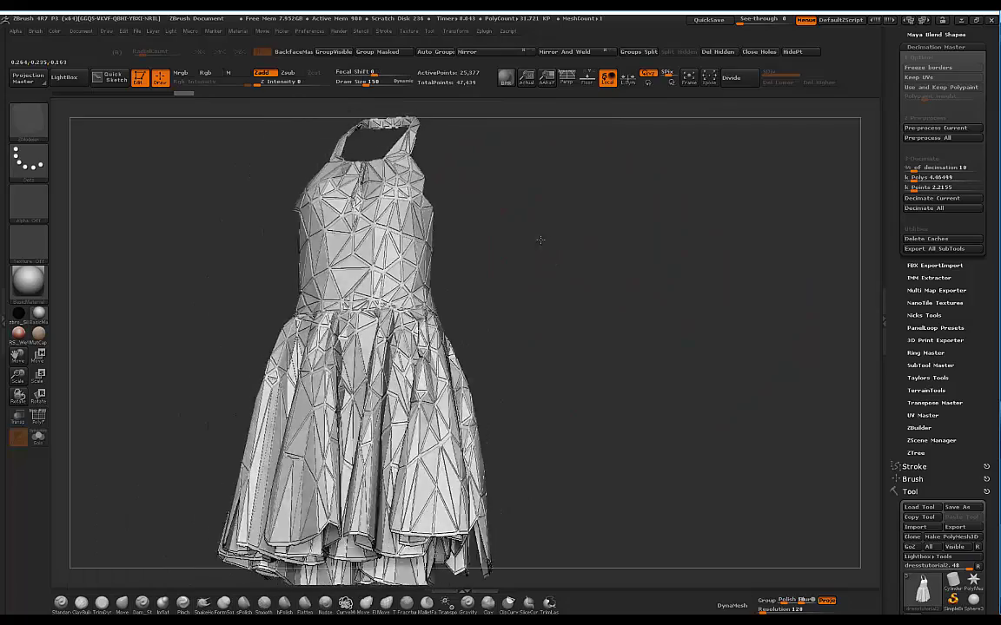
drag(514, 235, 574, 257)
drag(522, 213, 543, 163)
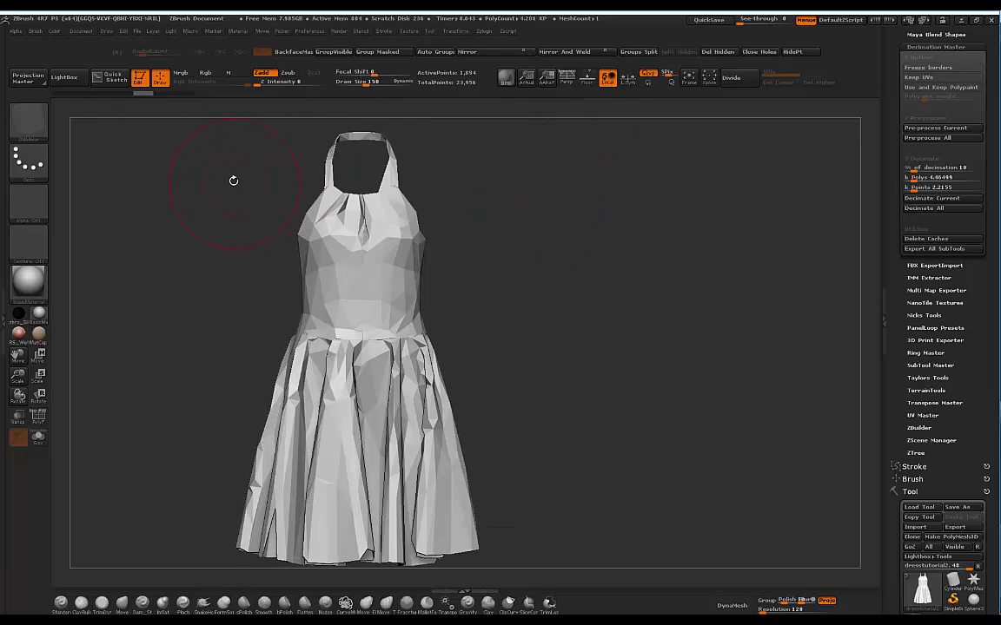
drag(232, 179, 253, 150)
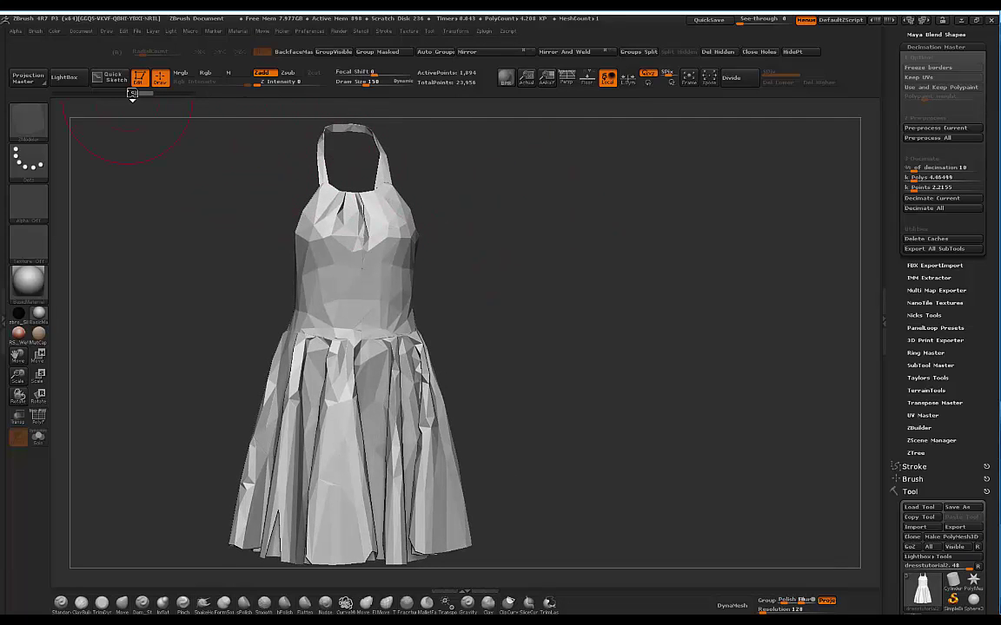
click(174, 94)
Smooth the extruded panels on the straps and bodice down to the waist into irregular pointed facets
mouse_move(582, 218)
mouse_down()
mouse_move(551, 236)
mouse_move(590, 235)
mouse_move(565, 226)
mouse_move(593, 323)
mouse_move(574, 252)
mouse_move(576, 232)
mouse_move(594, 230)
mouse_move(509, 223)
mouse_up()
key(shift)
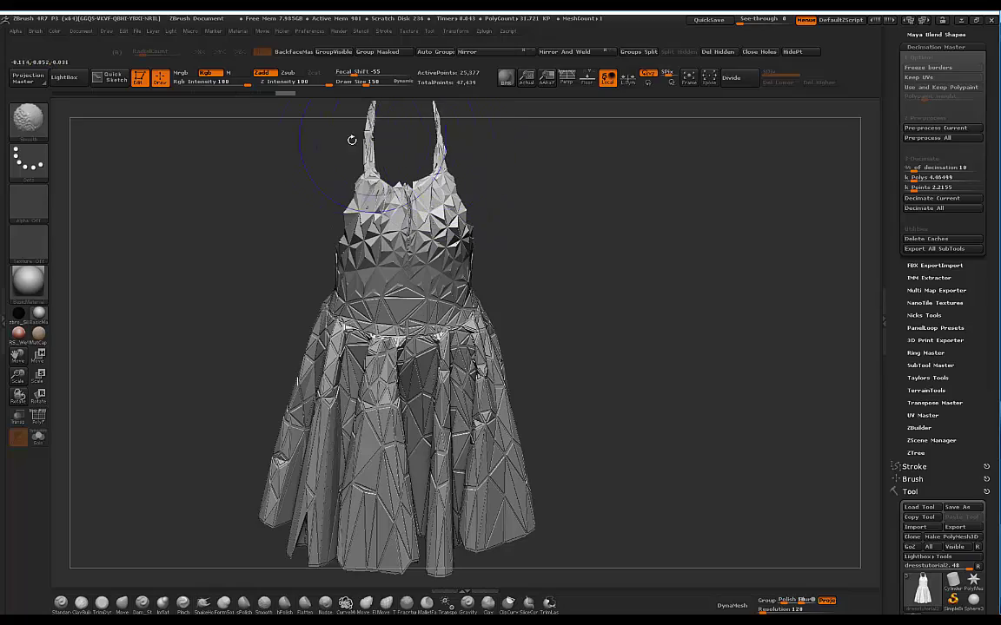
mouse_move(563, 160)
mouse_down()
mouse_move(590, 246)
mouse_move(632, 228)
mouse_move(331, 374)
mouse_up()
key(shift)
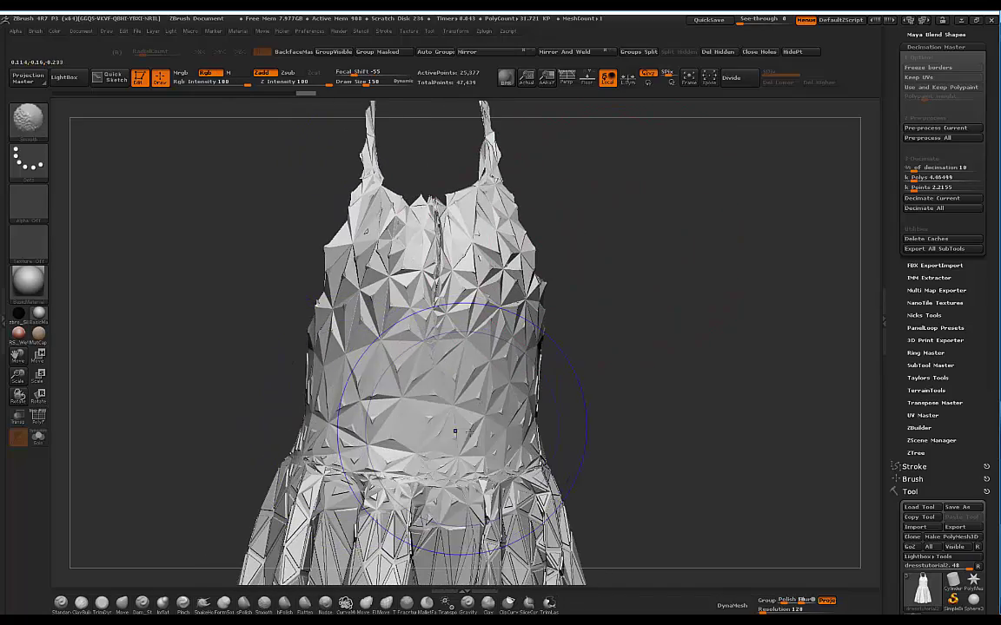
mouse_move(650, 315)
mouse_down()
mouse_move(666, 325)
mouse_move(625, 312)
mouse_move(605, 226)
mouse_move(544, 231)
mouse_move(547, 246)
mouse_move(574, 246)
mouse_move(599, 265)
mouse_move(554, 294)
mouse_move(578, 320)
mouse_move(606, 324)
mouse_move(565, 304)
mouse_move(590, 313)
mouse_move(568, 277)
mouse_move(514, 286)
mouse_move(500, 361)
mouse_up()
mouse_move(439, 343)
mouse_down()
mouse_move(525, 297)
mouse_move(536, 306)
mouse_move(574, 294)
mouse_move(541, 264)
mouse_move(569, 254)
mouse_move(556, 246)
mouse_move(536, 260)
mouse_move(549, 247)
mouse_move(534, 226)
mouse_move(417, 294)
mouse_up()
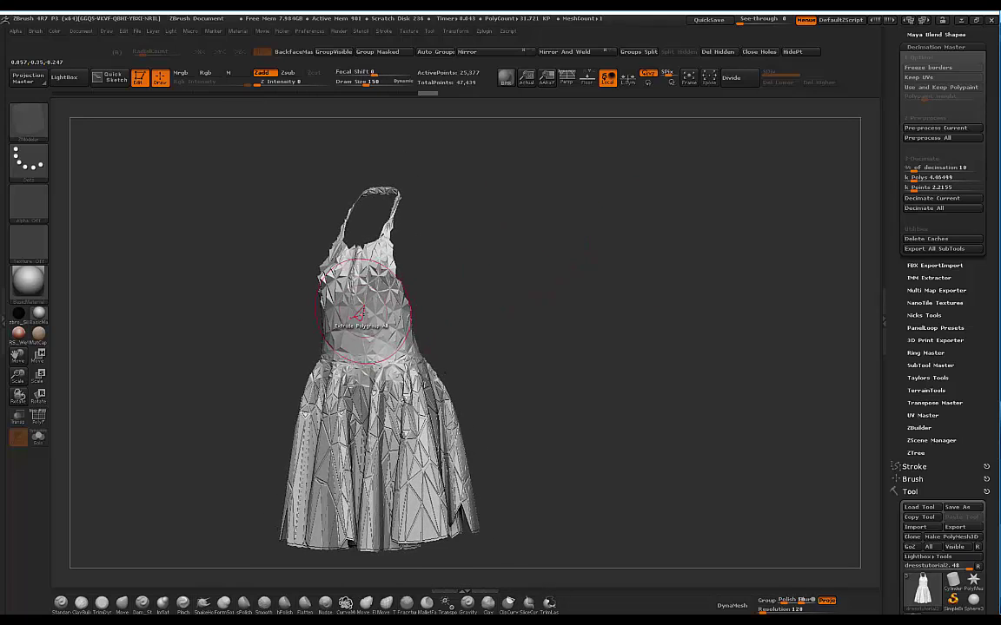
Examine the smoothed dress and compare it with the preceding states in its undo history
mouse_move(494, 290)
mouse_down()
mouse_move(518, 263)
mouse_move(538, 261)
mouse_move(486, 310)
mouse_up()
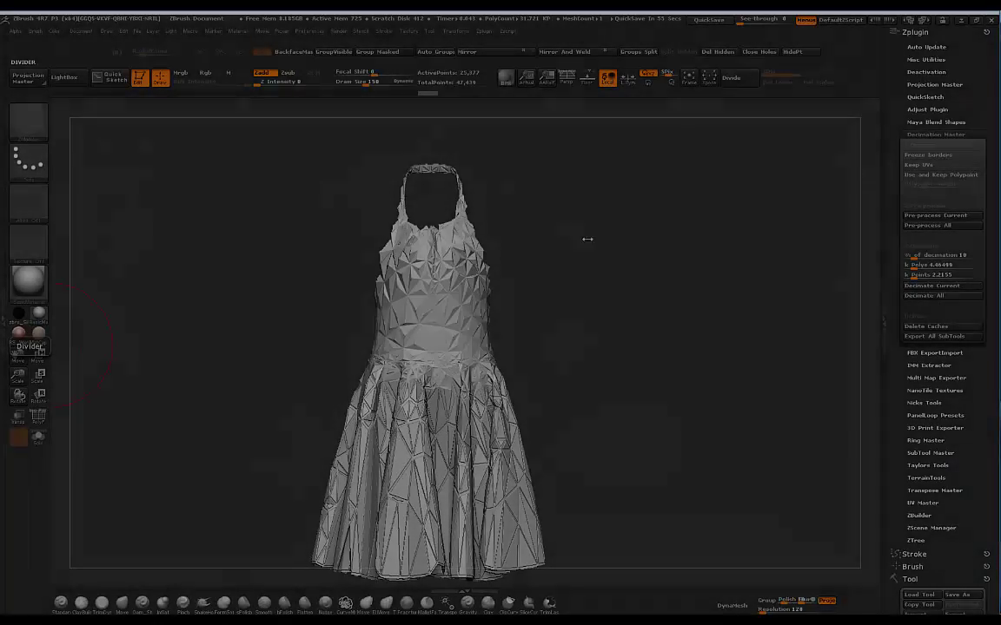
drag(585, 239, 535, 288)
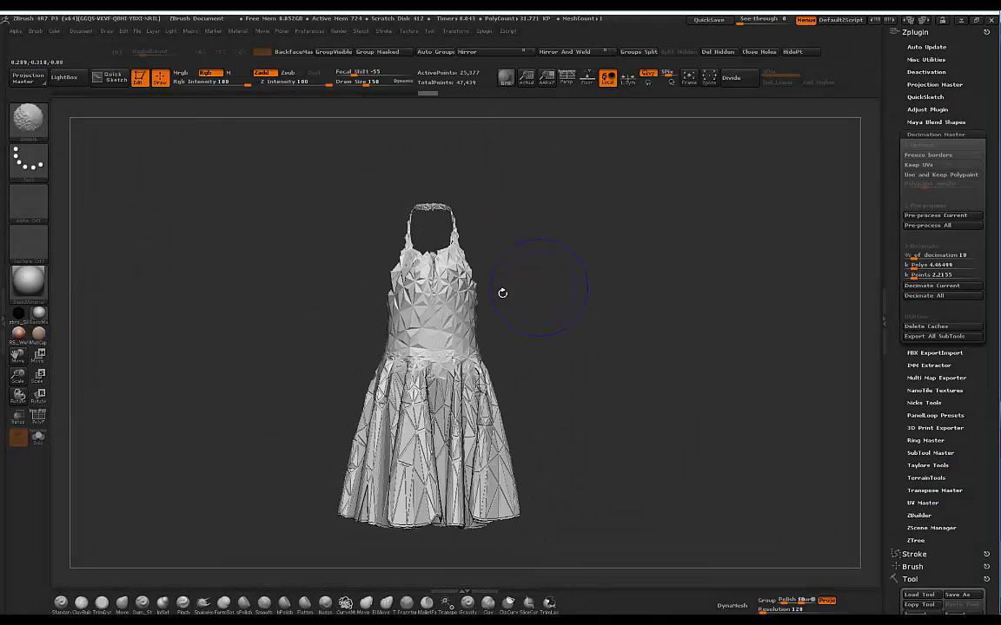
key(ctrl+z)
key(ctrl+shift+z)
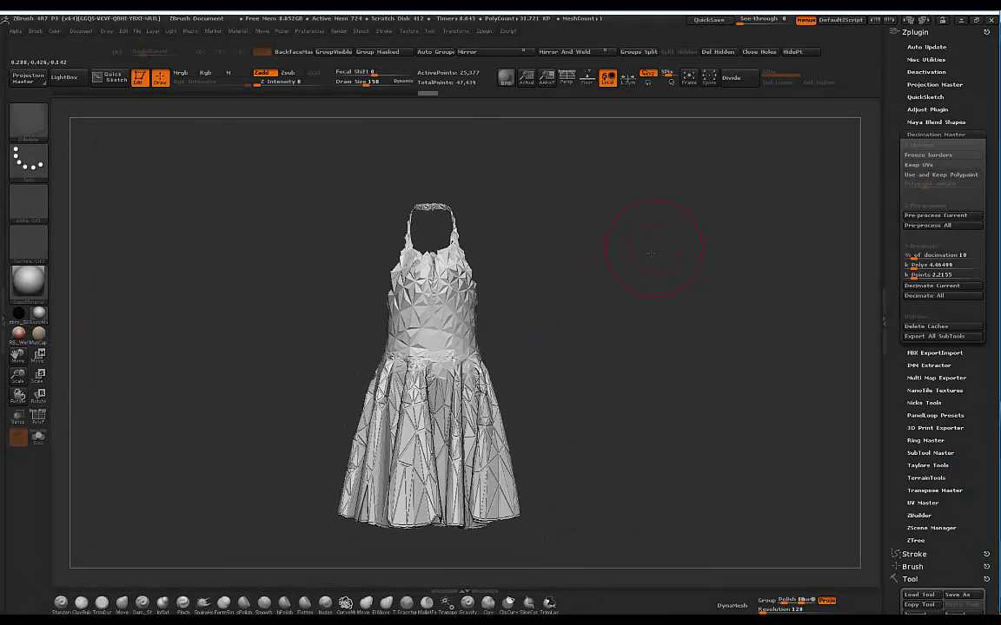
key(ctrl+z)
key(ctrl+z)
key(ctrl+shift+z)
key(ctrl+shift+z)
Make the "Nanomesh" copy the active subtool and hide the faceted dress body
scroll(940, 469, down, 6)
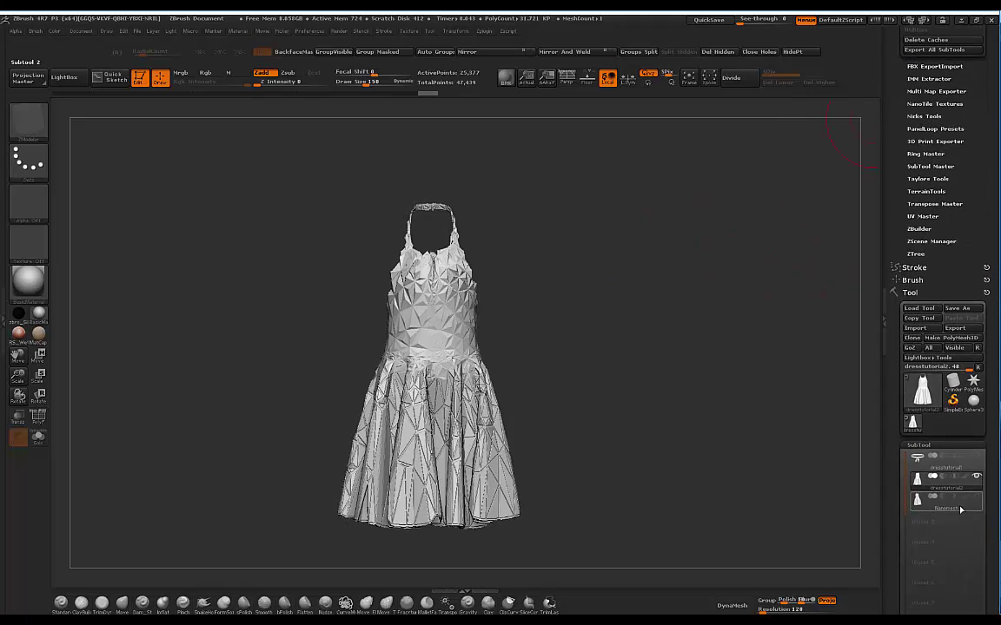
drag(657, 316, 911, 486)
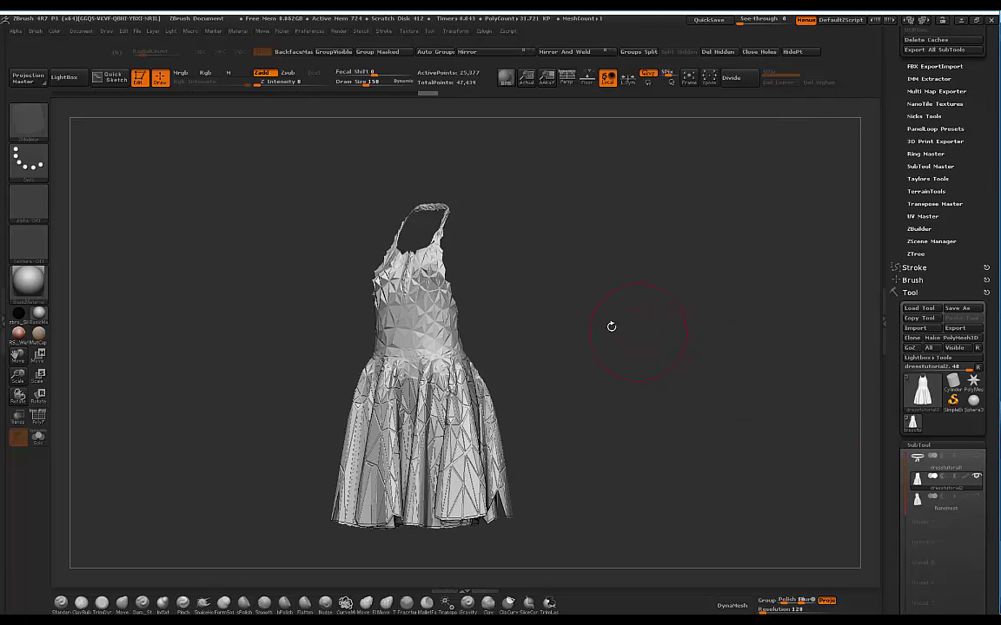
drag(617, 327, 954, 446)
click(972, 508)
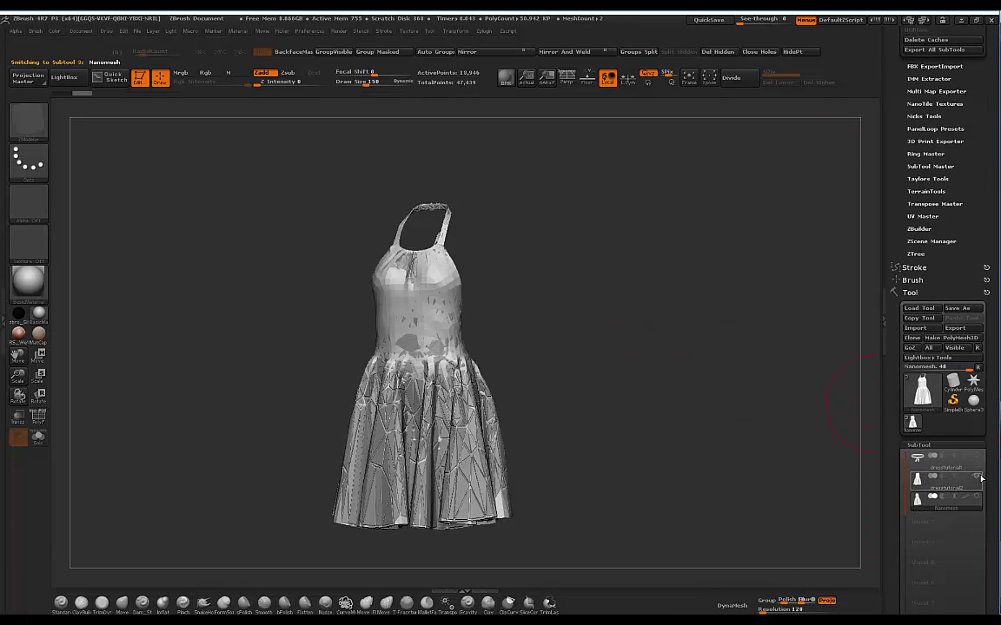
click(977, 477)
click(964, 483)
click(942, 507)
Display the wireframe on the "Nanomesh" copy and open its geometry options with Modify Topology
drag(558, 263, 603, 330)
click(39, 417)
drag(641, 268, 624, 299)
scroll(988, 416, down, 10)
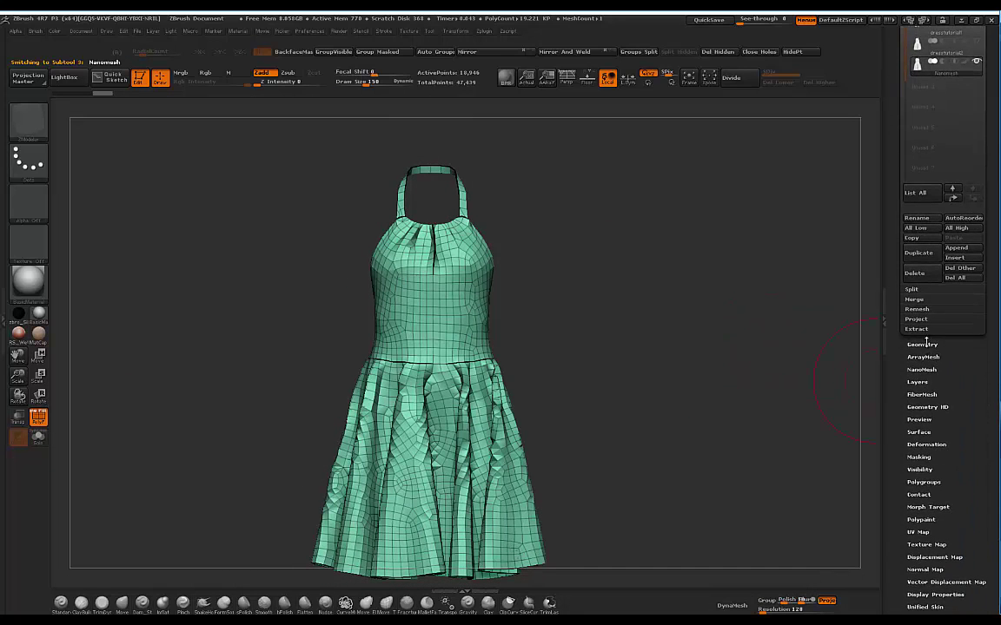
click(922, 353)
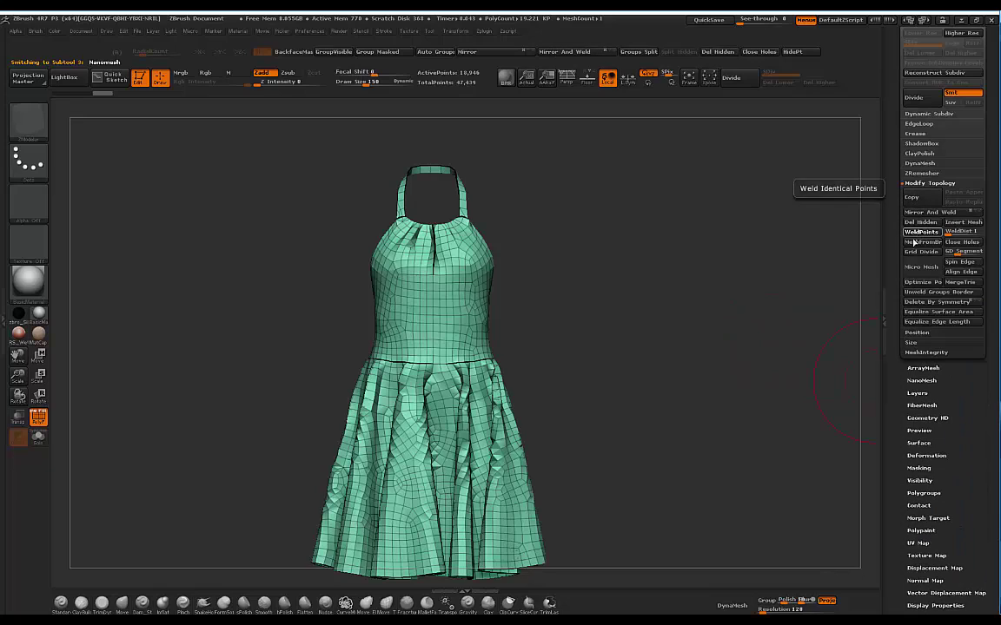
alt+drag(665, 241, 529, 275)
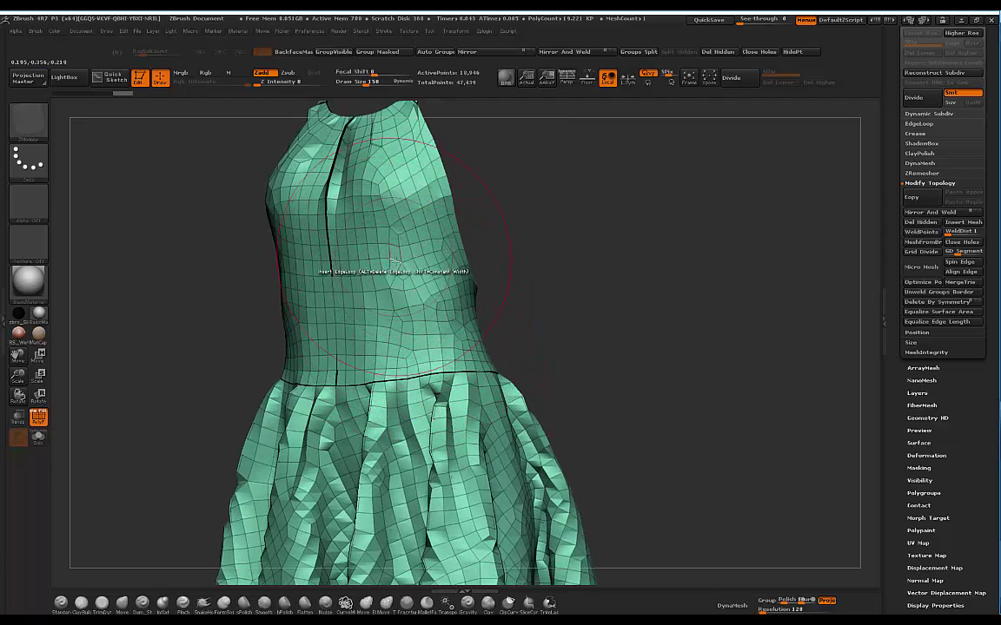
mouse_move(556, 217)
shift+mouse_down()
mouse_move(557, 244)
mouse_move(610, 223)
mouse_move(548, 231)
shift+mouse_up()
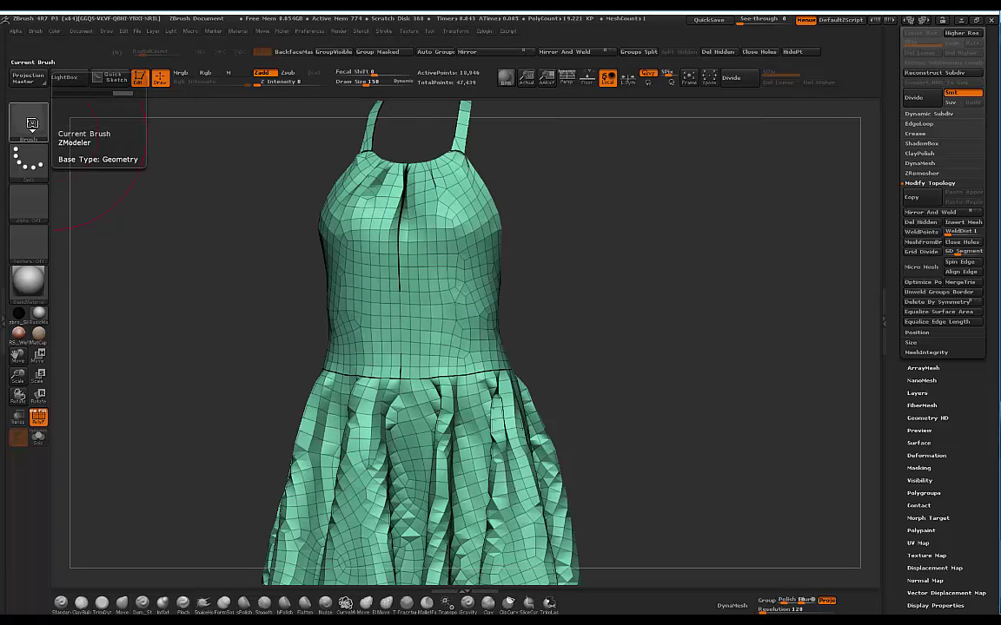
Select the InsertCube brush and create a NanoMesh brush from it
click(33, 128)
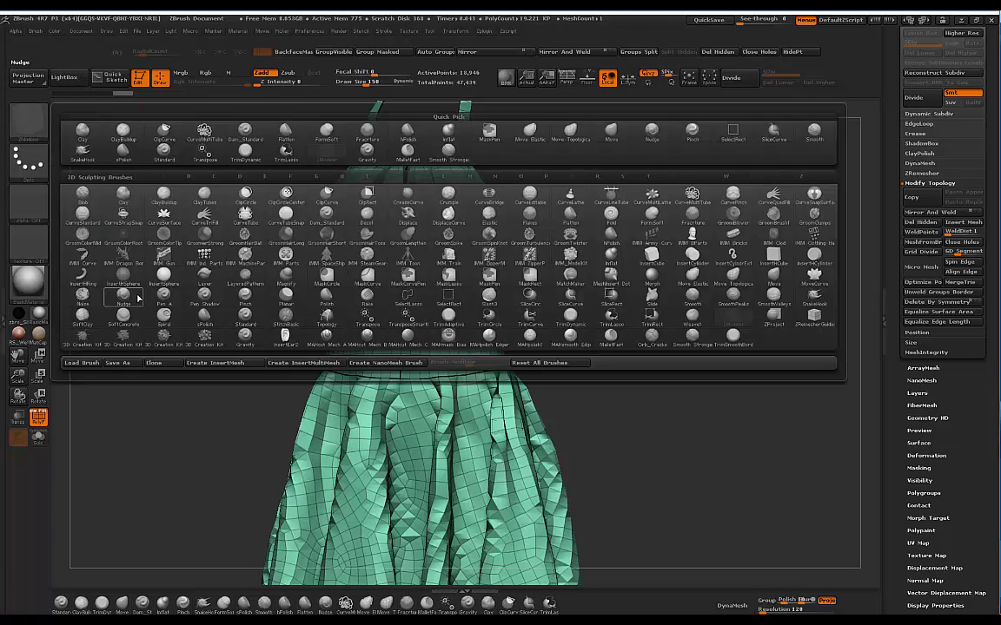
click(644, 259)
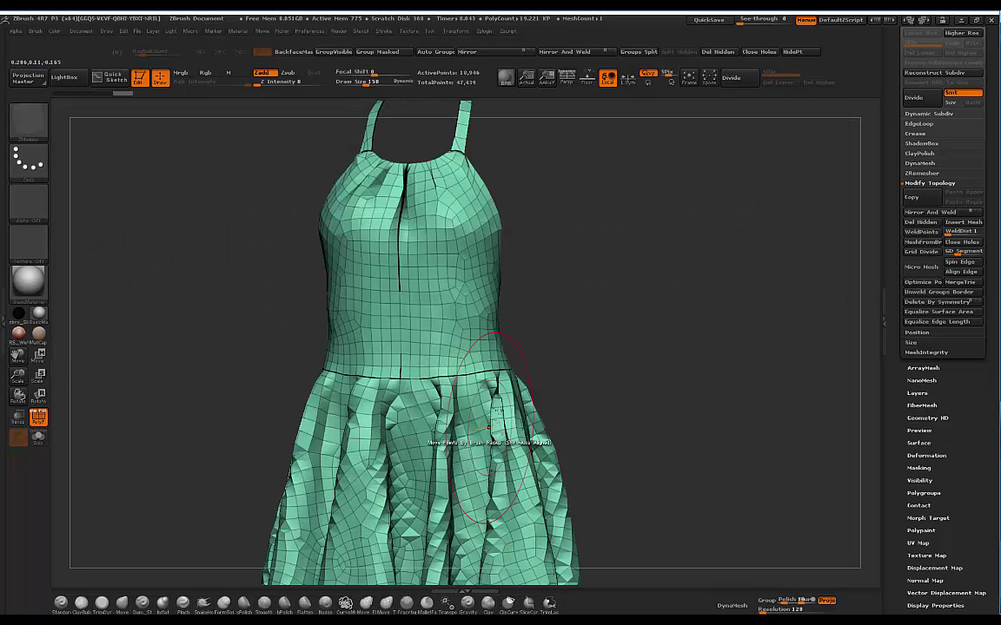
click(33, 122)
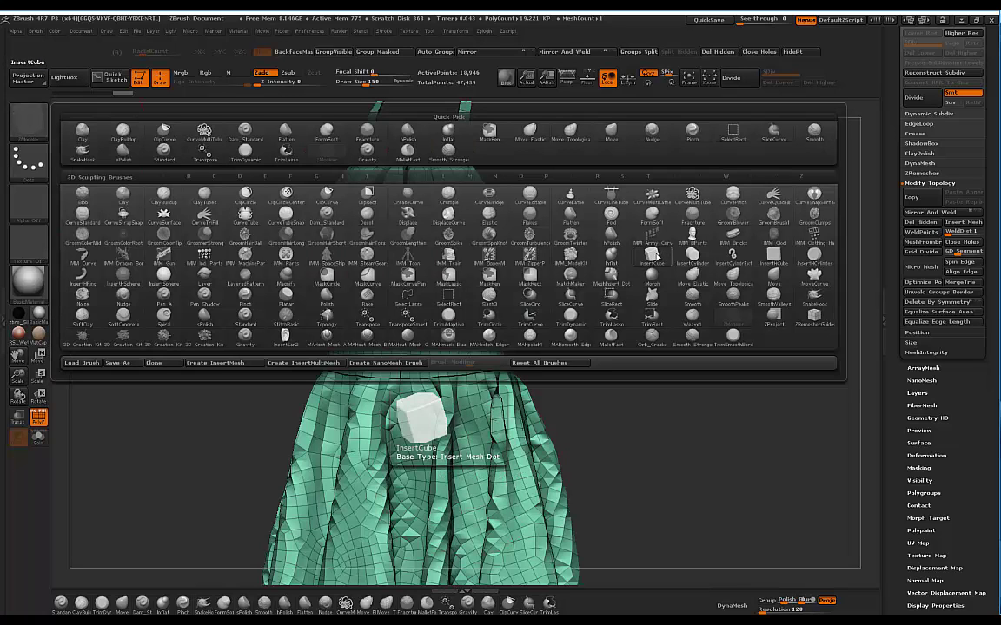
click(652, 257)
mouse_move(634, 212)
alt+mouse_down()
mouse_move(637, 241)
mouse_move(547, 227)
alt+mouse_up()
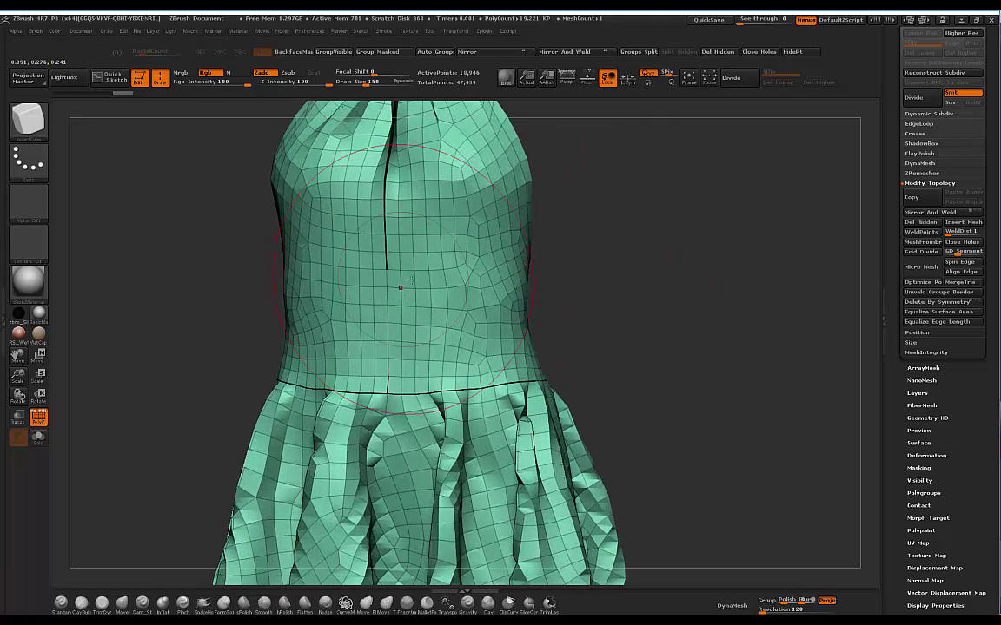
click(35, 31)
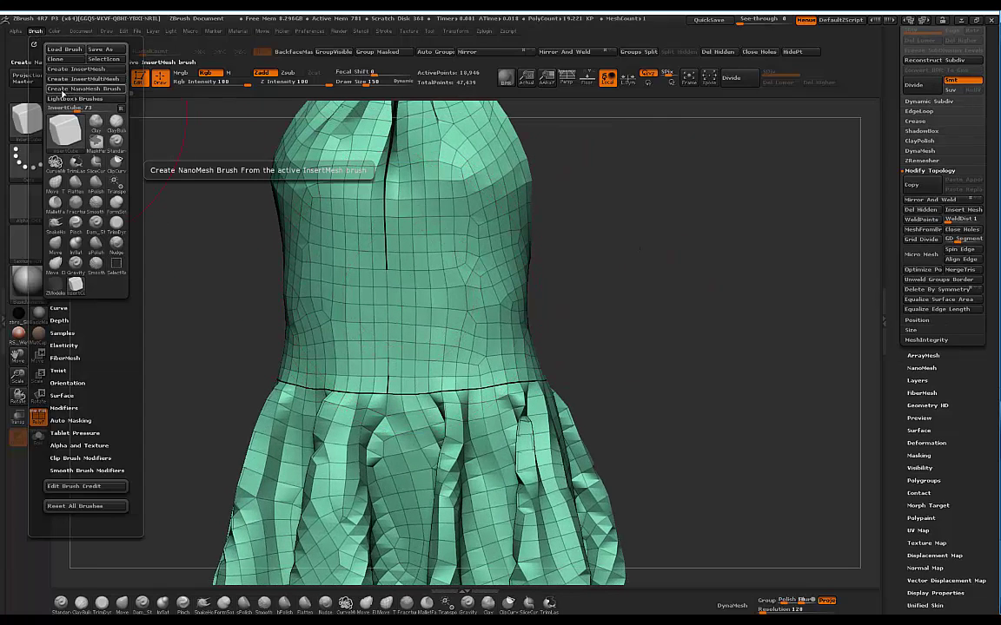
click(52, 90)
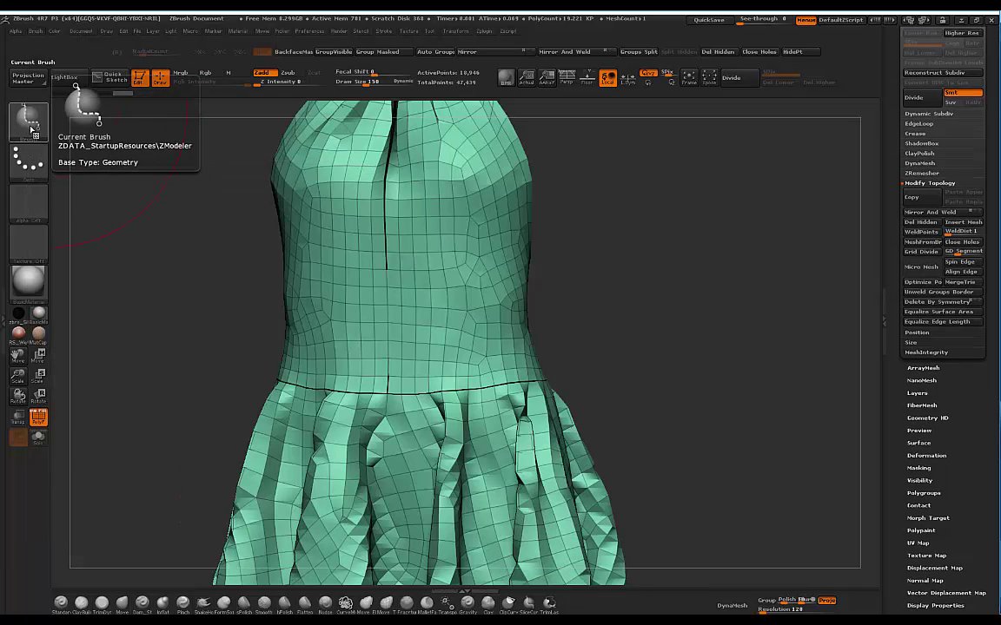
Insert the NanoMesh cubes on all polygons of the dress at a size of about 0.46
drag(648, 220, 469, 290)
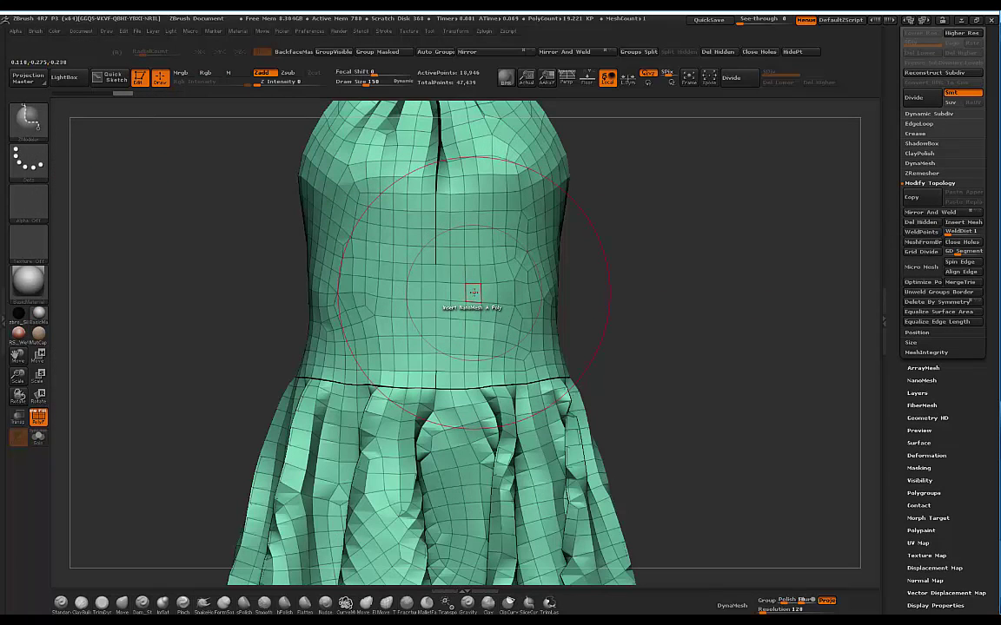
key(space)
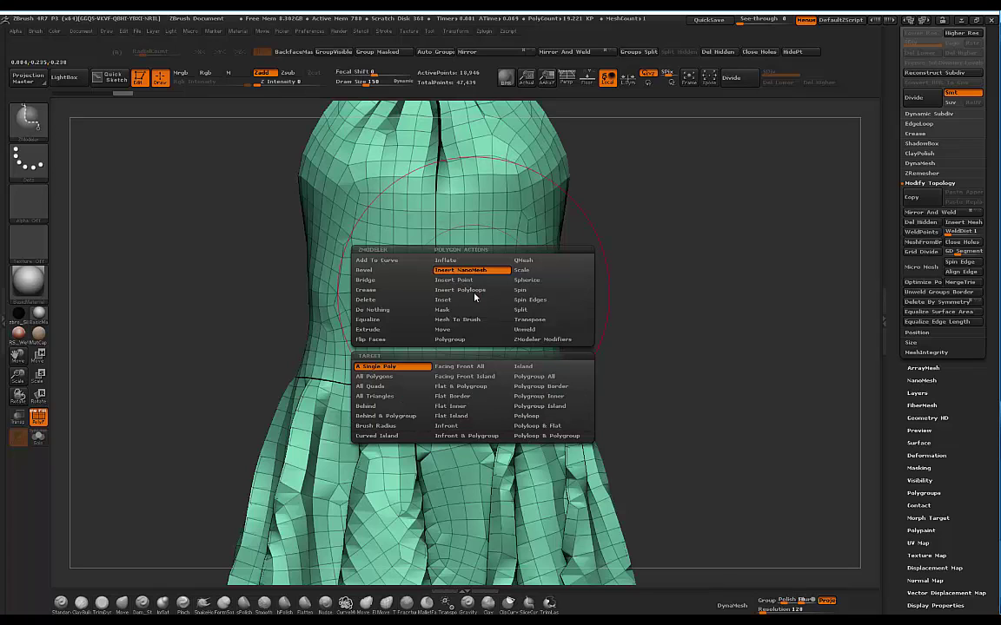
click(371, 377)
click(472, 291)
drag(522, 290, 648, 290)
mouse_move(275, 362)
mouse_down()
mouse_move(266, 338)
mouse_move(261, 363)
mouse_up()
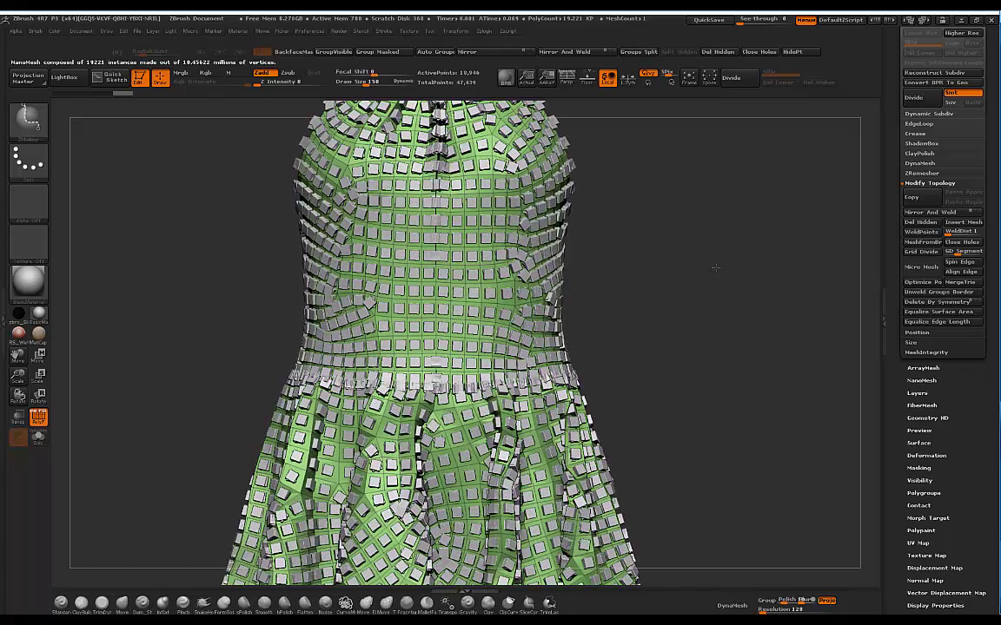
mouse_move(668, 275)
mouse_down()
mouse_move(713, 246)
mouse_move(701, 219)
mouse_move(705, 181)
mouse_move(664, 239)
mouse_move(714, 236)
mouse_up()
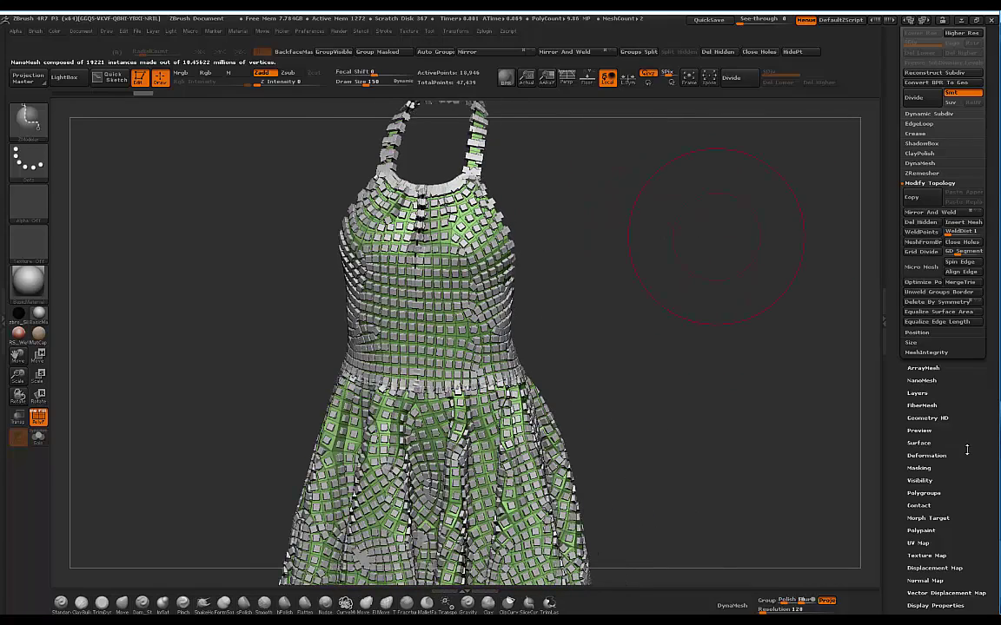
Open the NanoMesh settings, try the Fit placement and set the cubes to Fill
drag(954, 428, 949, 416)
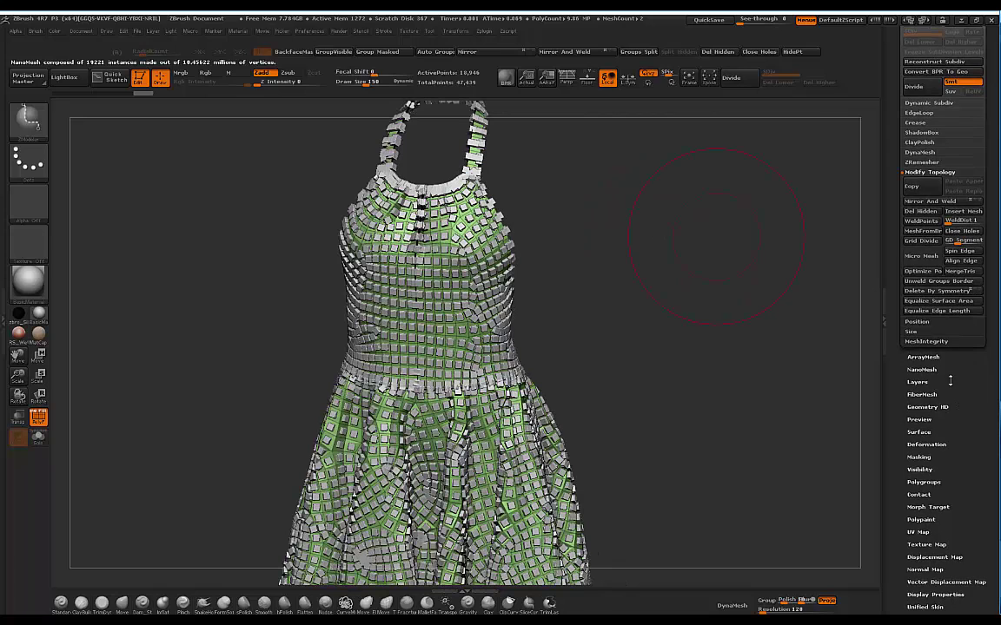
click(921, 369)
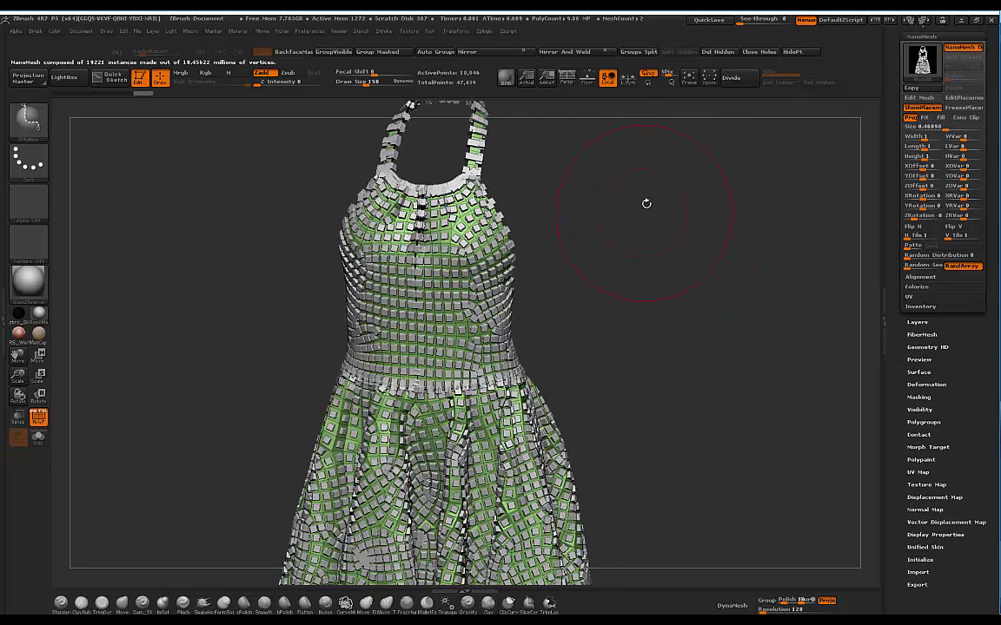
shift+drag(650, 195, 664, 219)
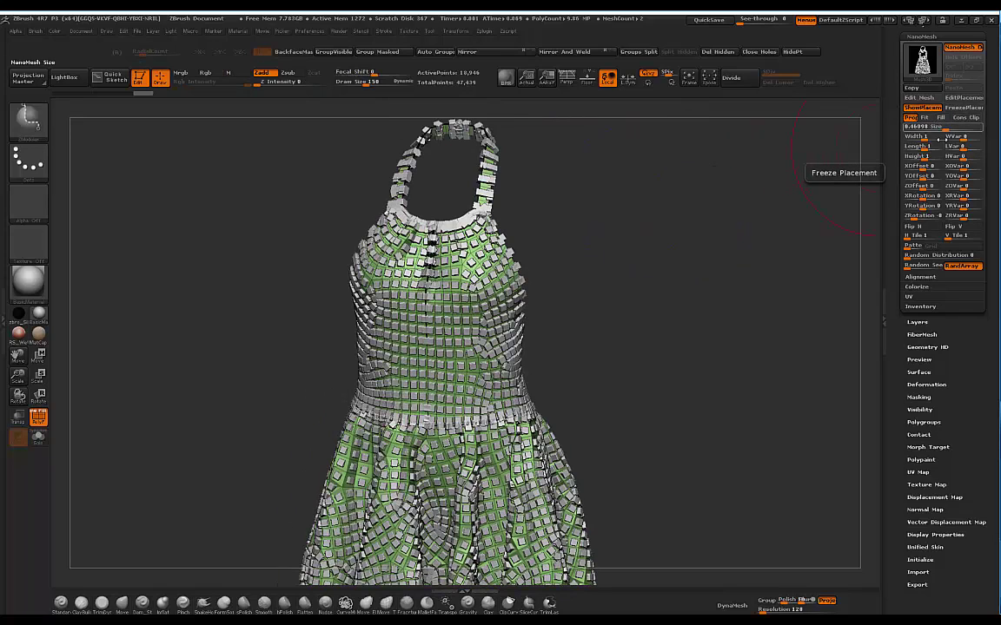
click(927, 116)
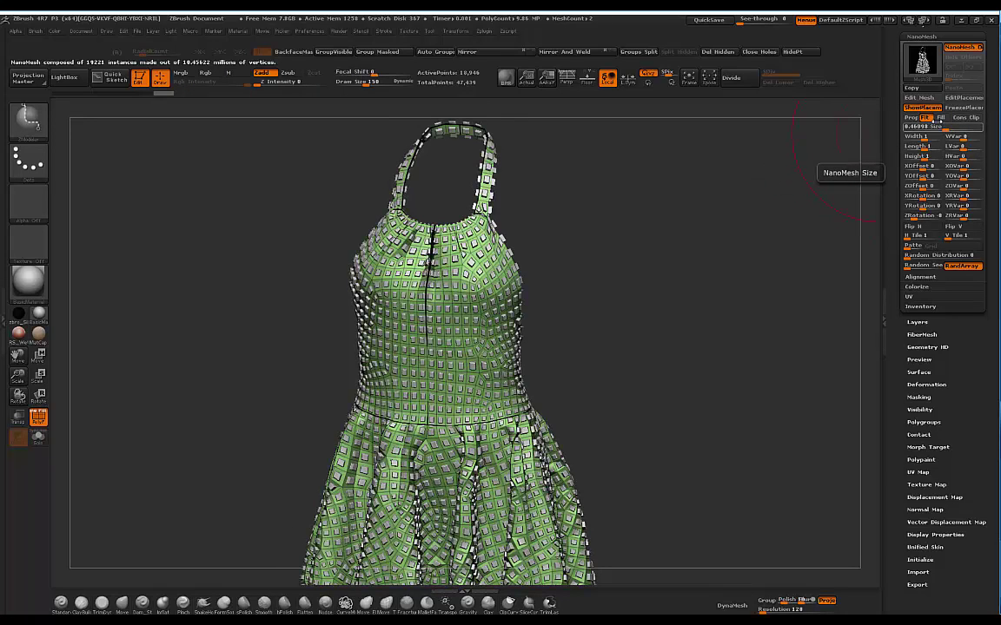
click(941, 117)
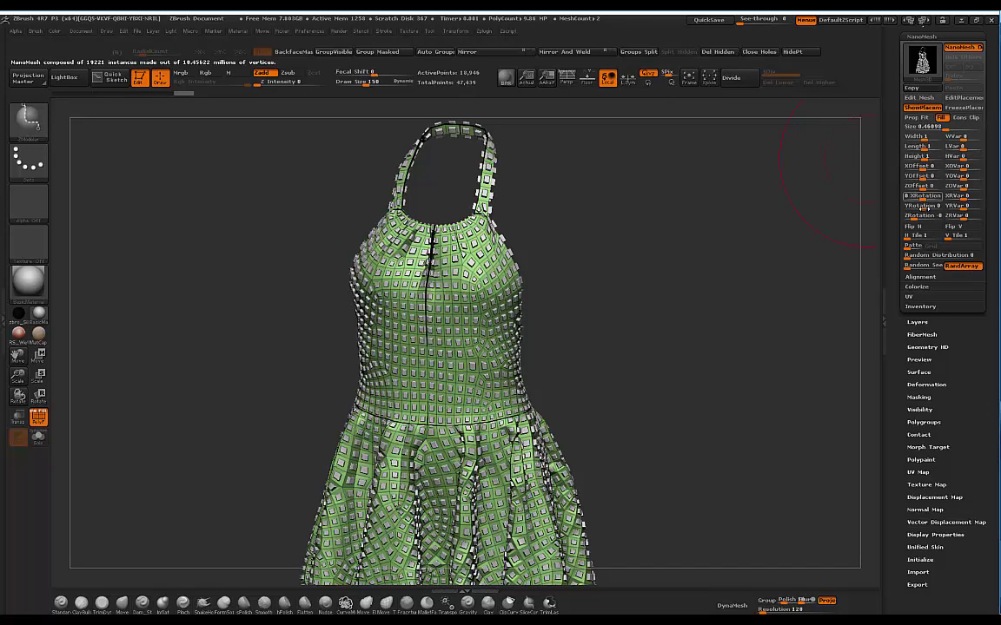
Widen the NanoMesh cubes to about 3.77 and hide the placement polygons
drag(924, 138, 934, 139)
mouse_move(641, 193)
mouse_down()
mouse_move(598, 253)
mouse_move(378, 368)
mouse_up()
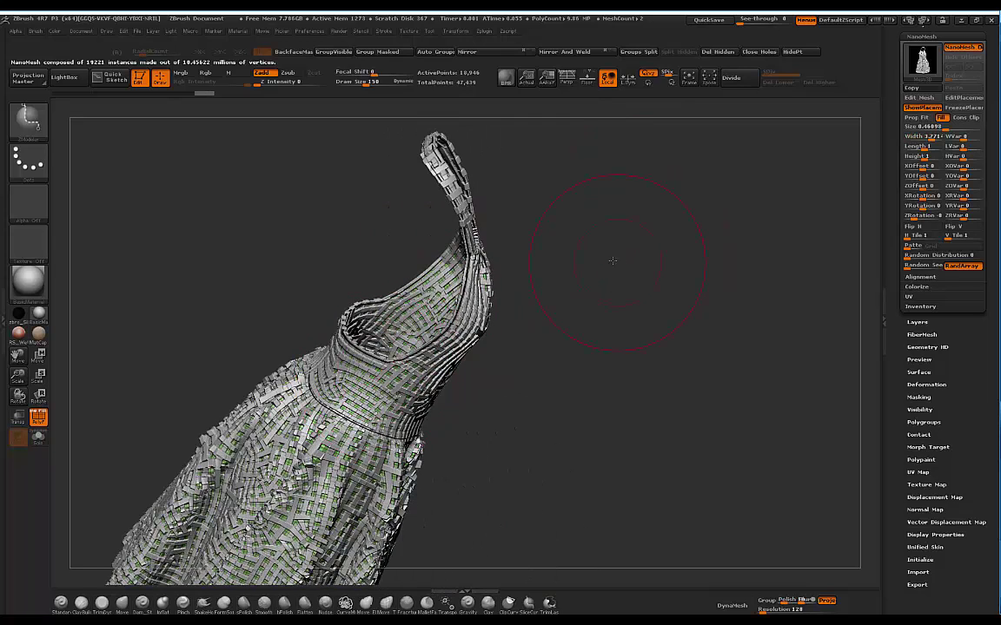
drag(637, 313, 847, 125)
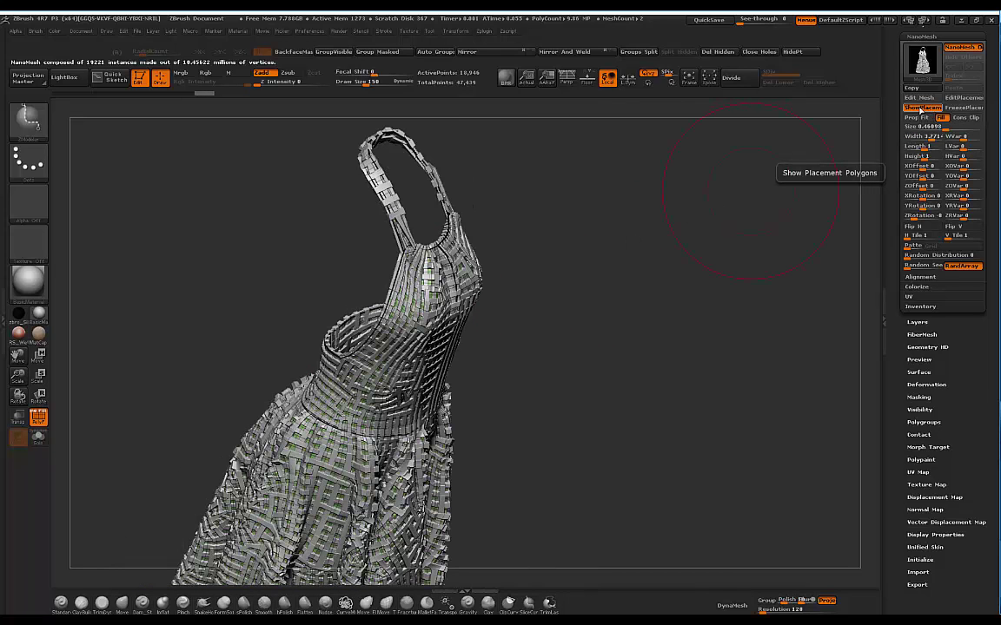
click(919, 108)
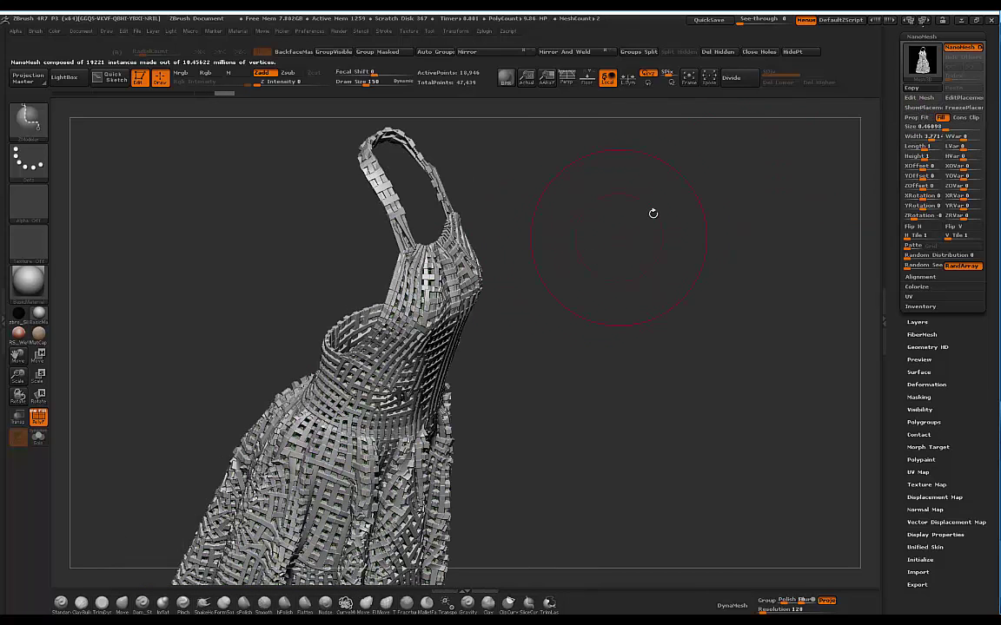
drag(587, 225, 621, 242)
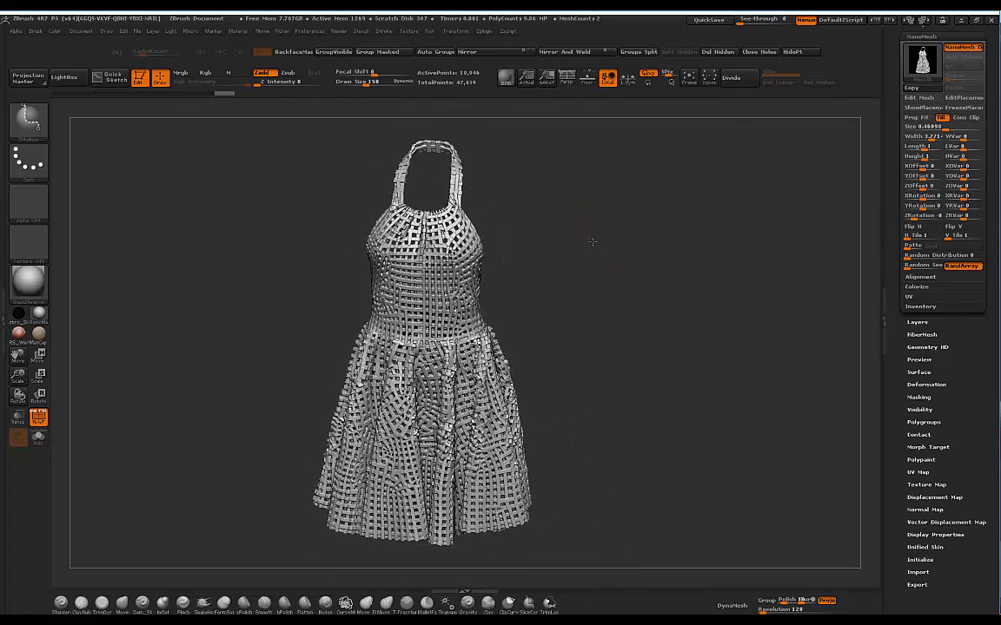
drag(585, 269, 414, 474)
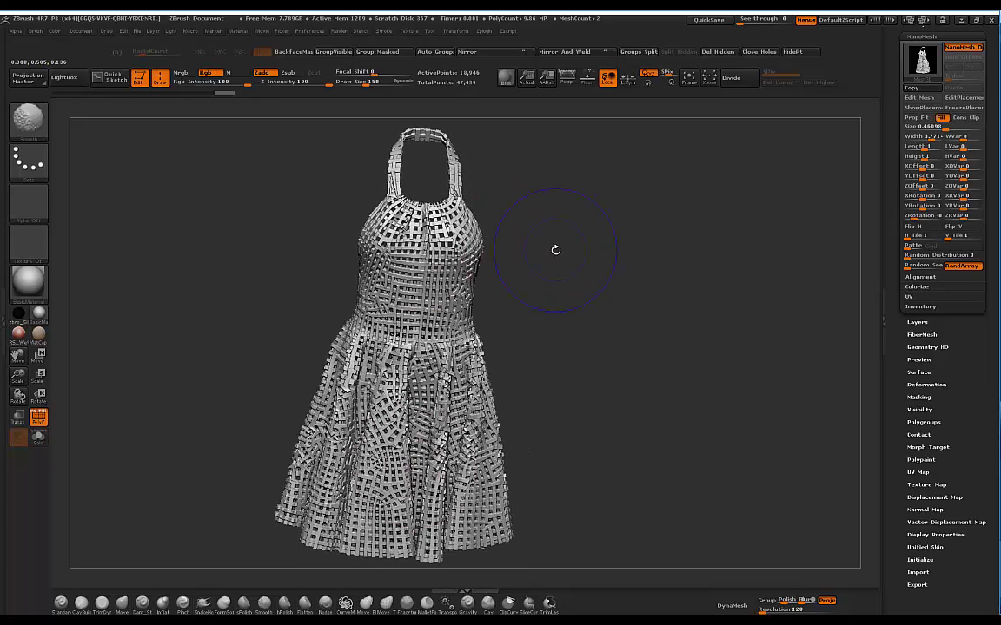
drag(572, 288, 590, 272)
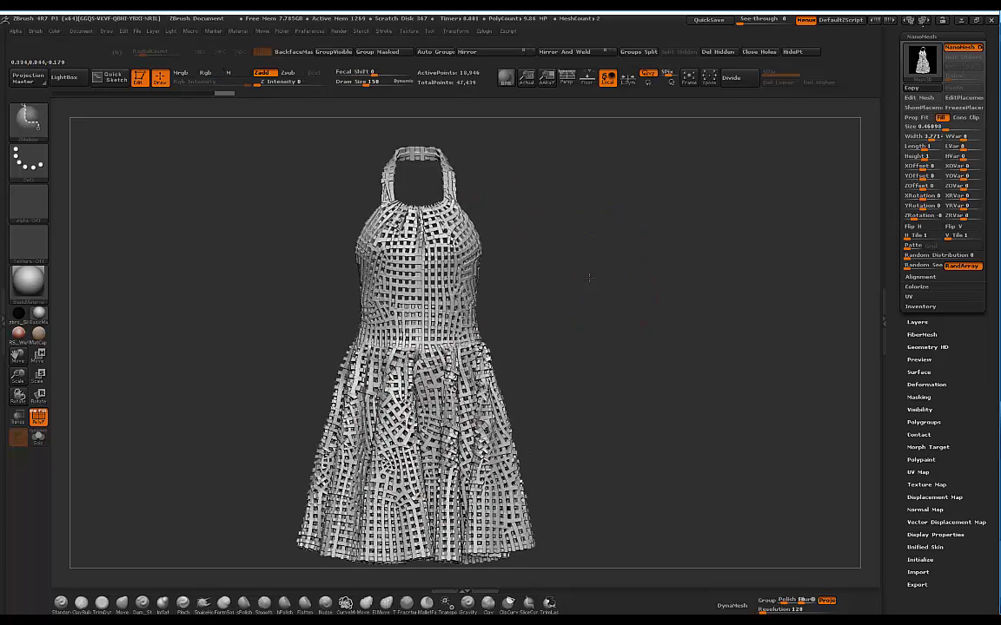
drag(798, 191, 781, 195)
Set the NanoMesh length to about 0.63 and the width to about 3.17
drag(921, 148, 928, 148)
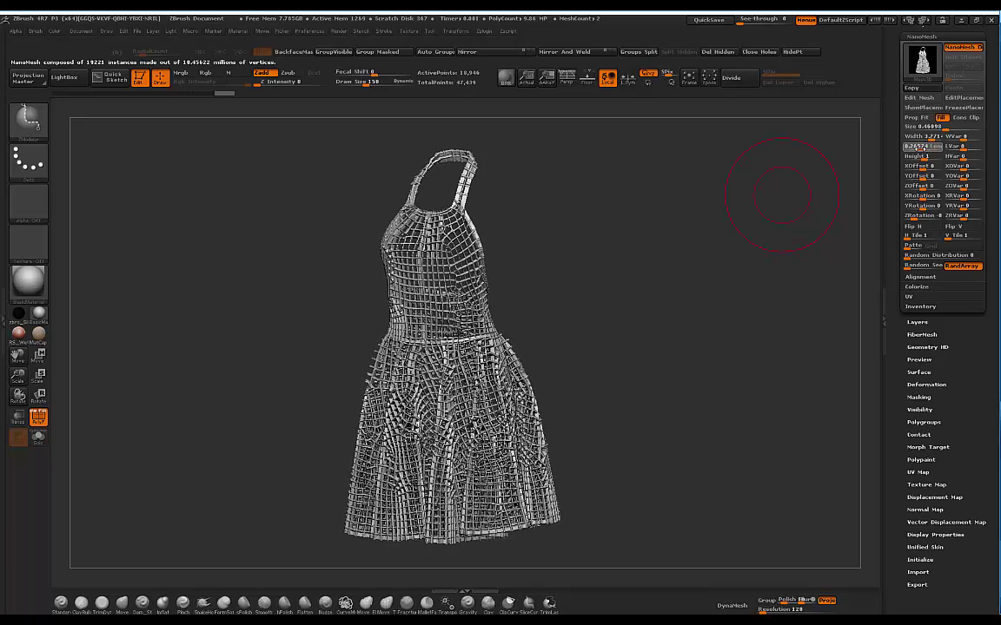
drag(590, 205, 618, 213)
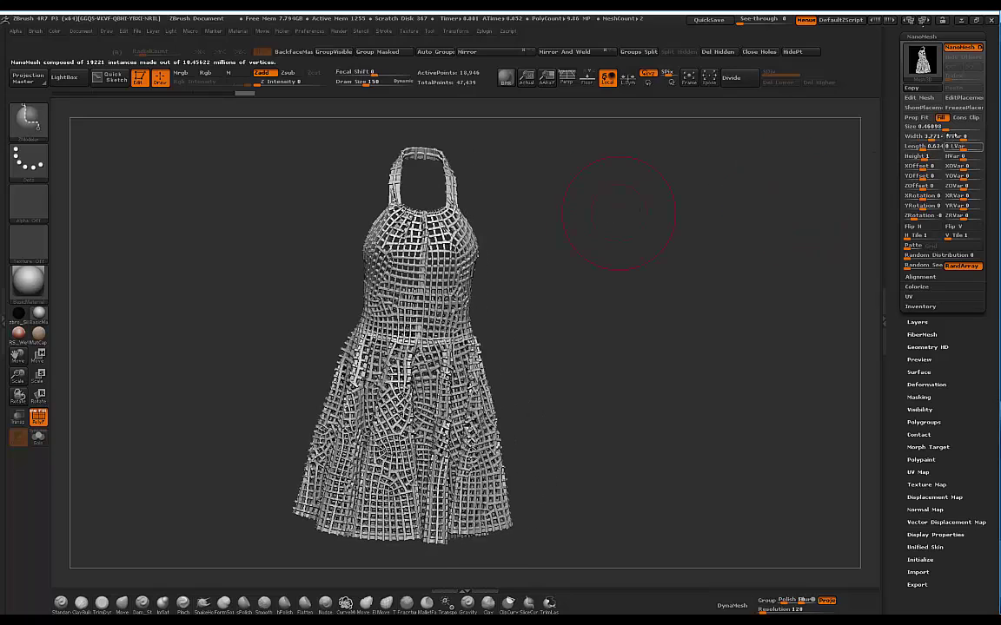
drag(933, 136, 924, 137)
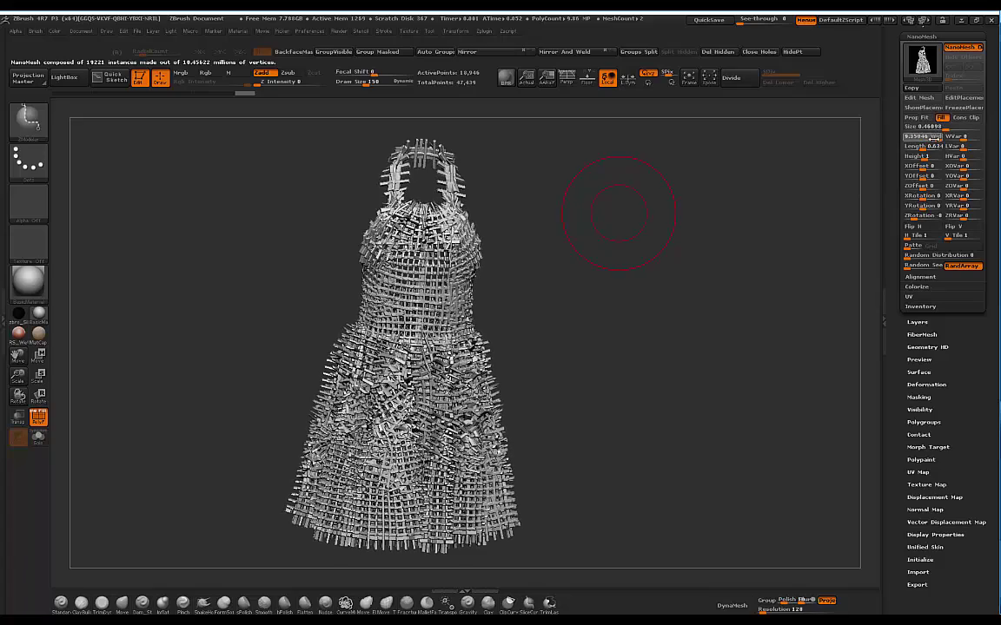
mouse_move(554, 219)
mouse_down()
mouse_move(592, 219)
mouse_move(617, 234)
mouse_move(634, 226)
mouse_move(627, 247)
mouse_move(618, 222)
mouse_move(584, 212)
mouse_move(580, 232)
mouse_move(564, 230)
mouse_up()
drag(558, 185, 604, 194)
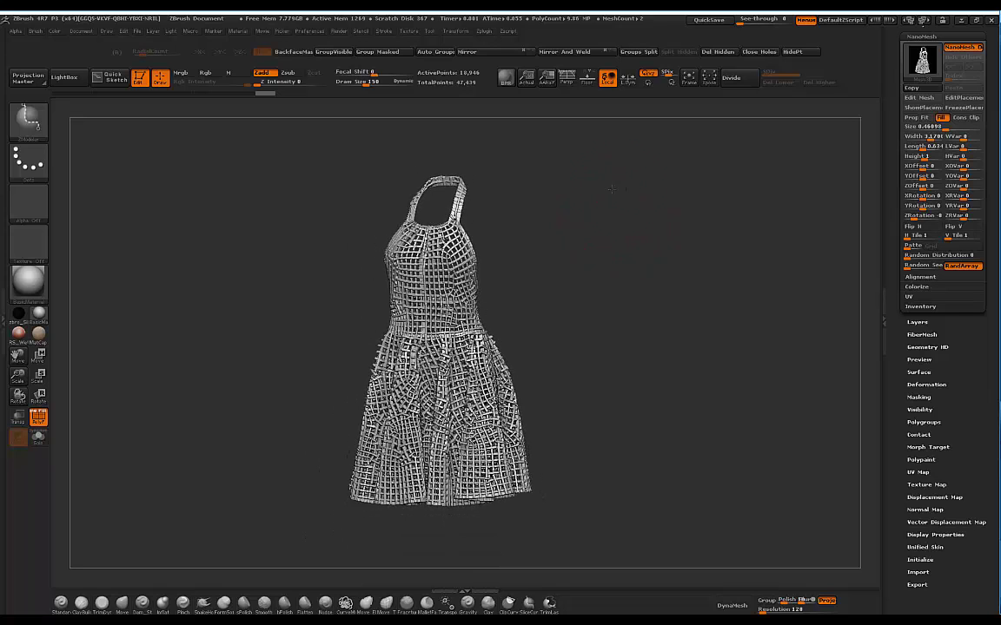
drag(603, 225, 657, 187)
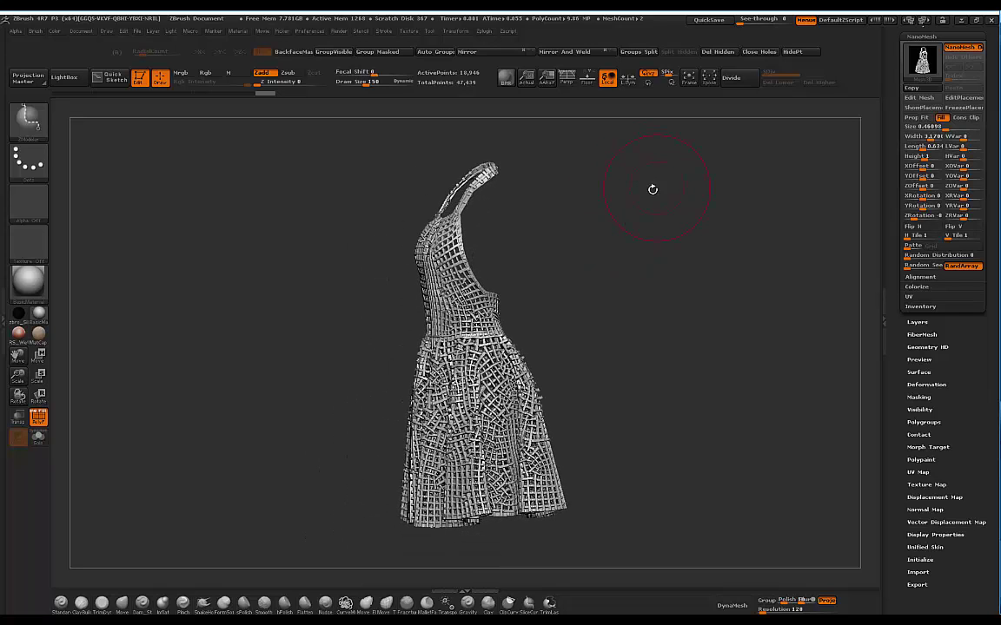
drag(612, 239, 751, 129)
drag(557, 186, 521, 150)
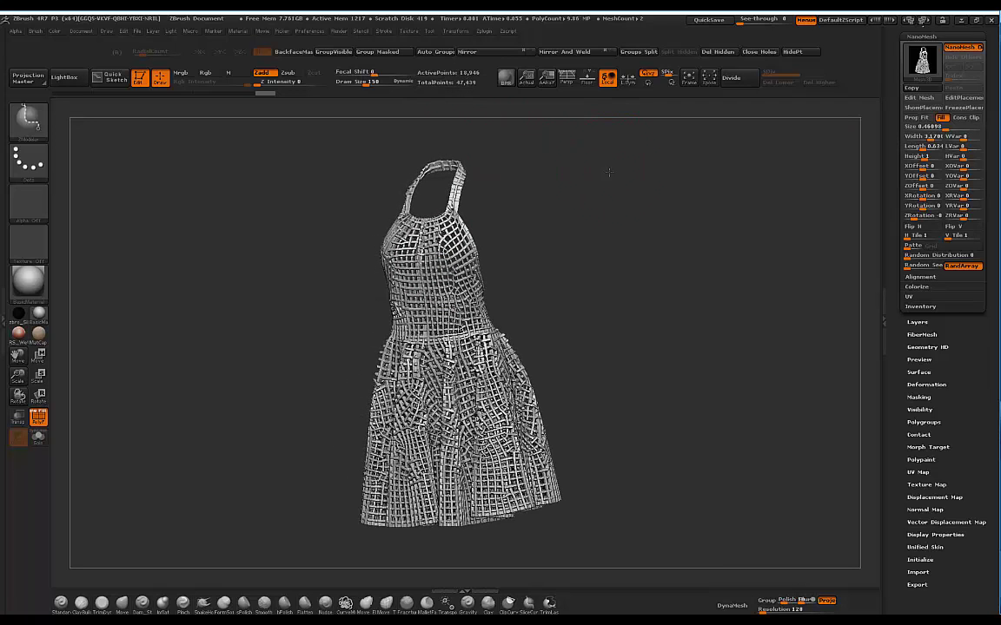
drag(607, 172, 624, 182)
Convert the NanoMesh cubes into real geometry with One To Mesh from the NanoMesh inventory
click(916, 306)
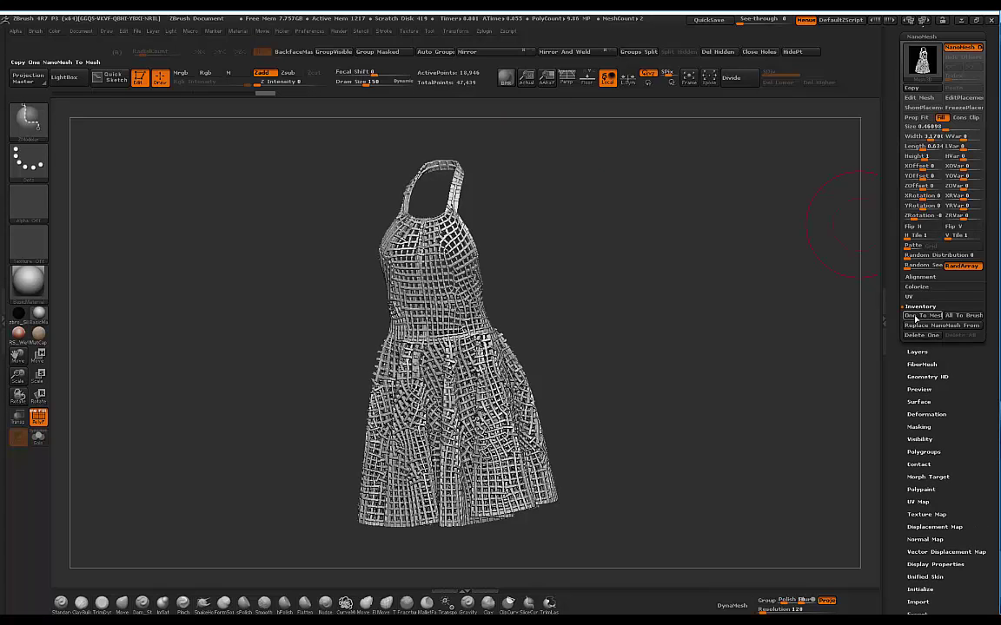
click(922, 316)
drag(655, 252, 535, 210)
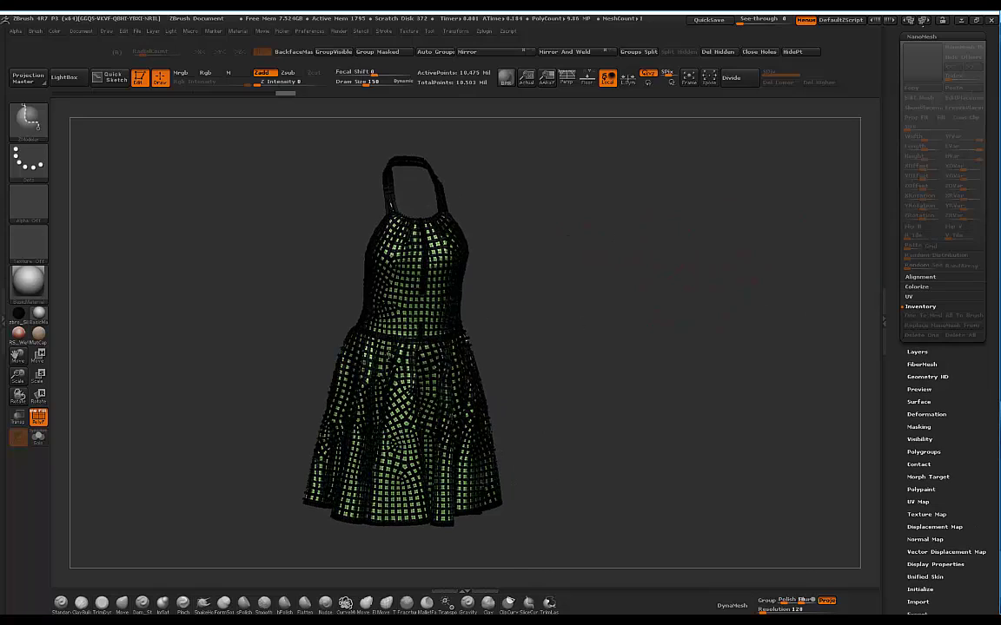
Isolate the woven cube strips by hiding the green dress surface's polygroup, and delete the hidden surface
ctrl+right_drag(404, 214, 464, 318)
alt+drag(593, 235, 602, 271)
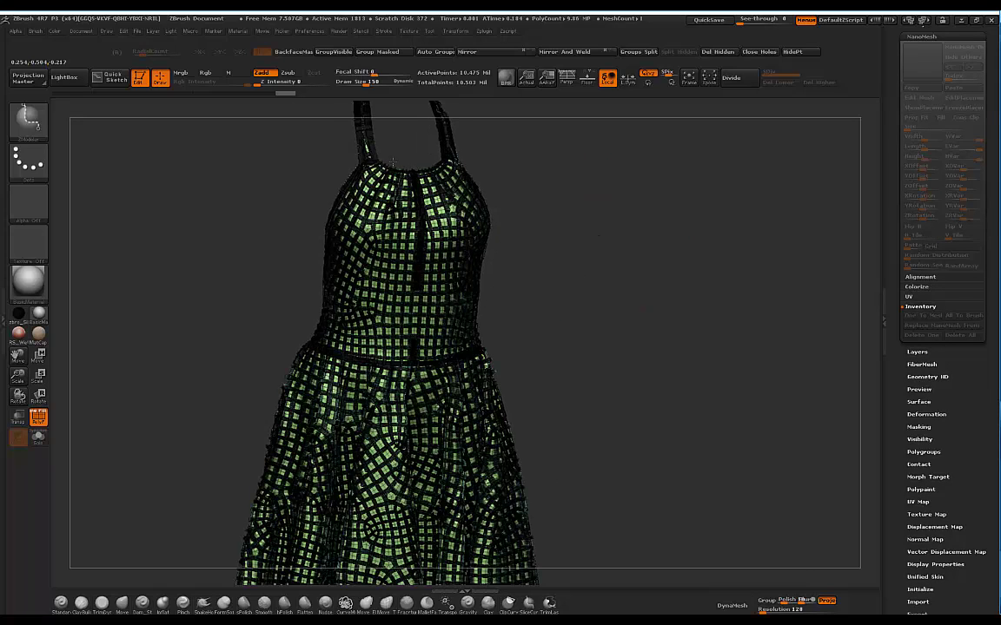
ctrl+right_drag(428, 273, 473, 356)
mouse_move(618, 201)
mouse_down()
mouse_move(636, 208)
mouse_move(291, 156)
mouse_up()
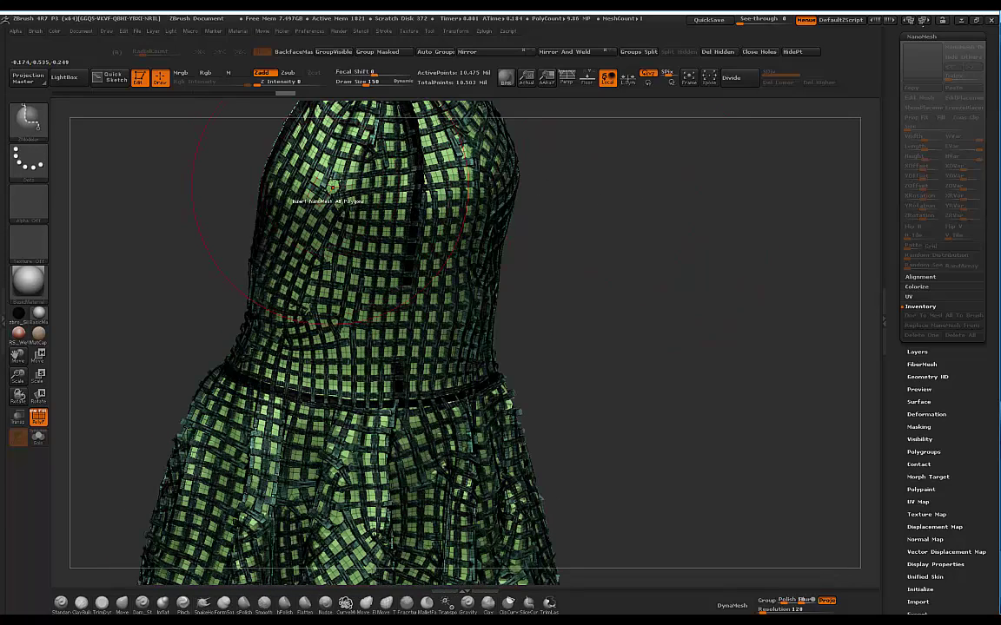
key(ctrl+shift)
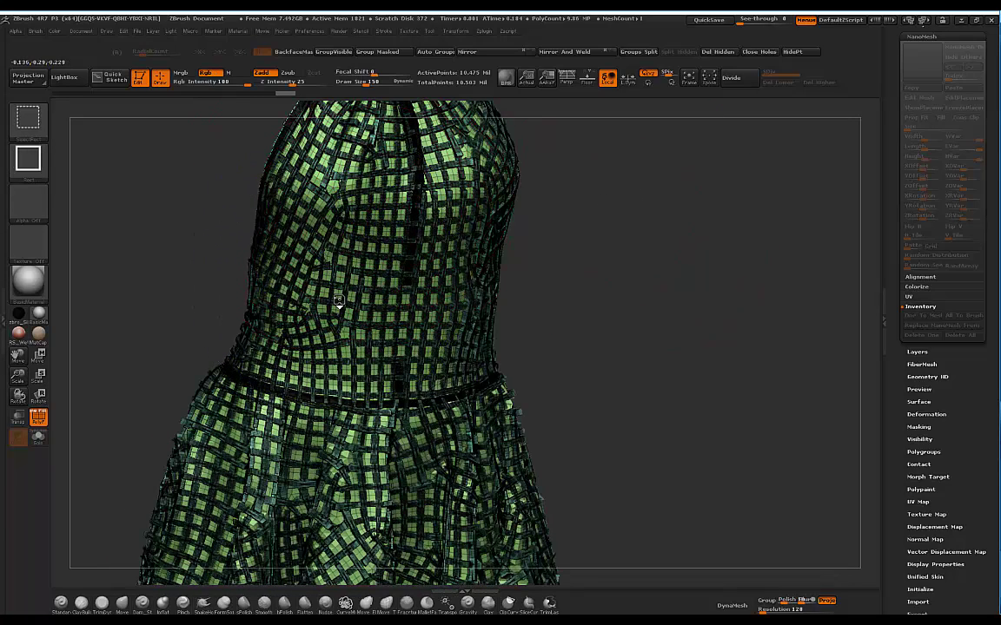
ctrl+shift+click(343, 303)
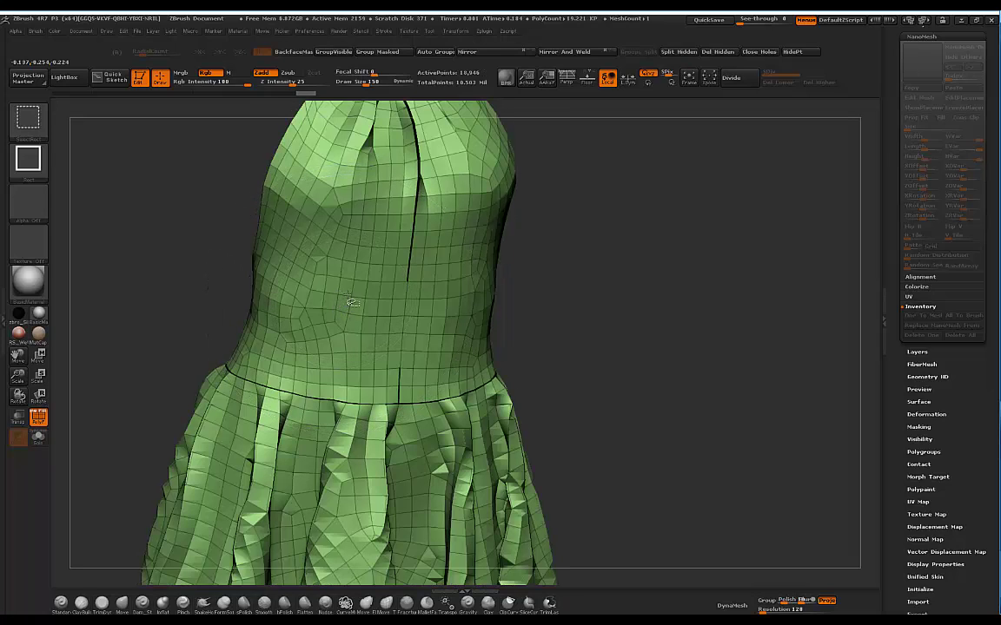
ctrl+shift+click(347, 297)
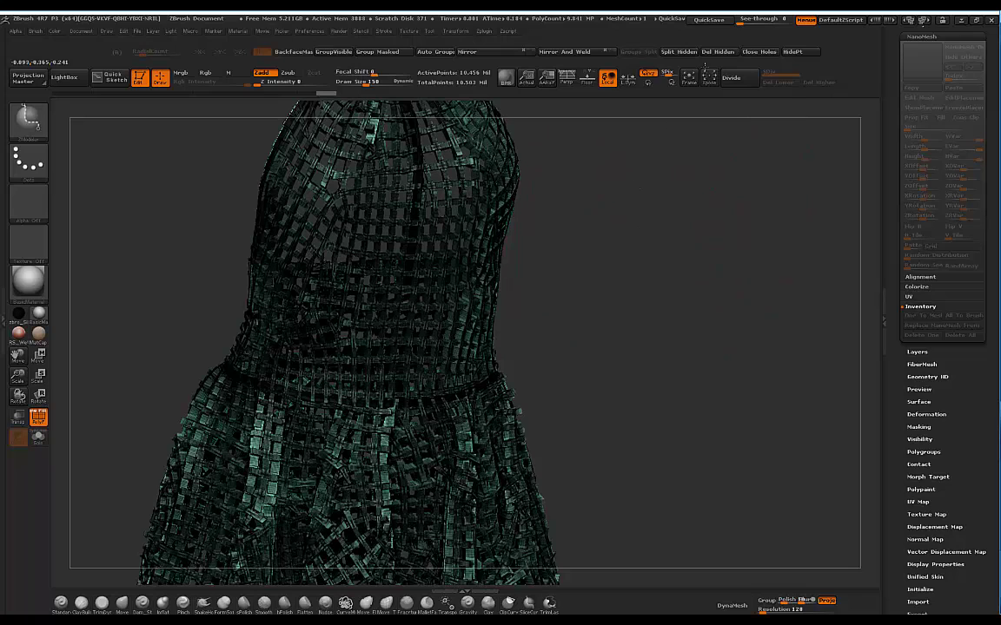
ctrl+right_drag(650, 46, 824, 147)
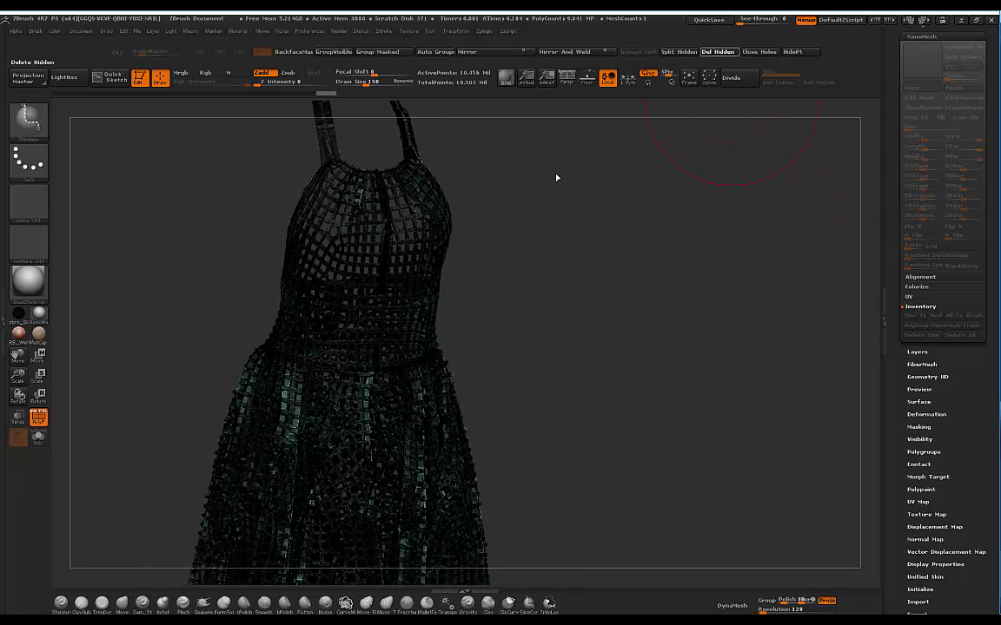
ctrl+right_drag(254, 276, 362, 219)
Turn off the wireframe display and examine the woven dress from the side and front
key(shift+f)
mouse_move(514, 189)
mouse_down()
mouse_move(481, 179)
mouse_move(482, 187)
mouse_move(476, 163)
mouse_move(473, 180)
mouse_move(456, 187)
mouse_move(529, 194)
mouse_move(747, 178)
mouse_up()
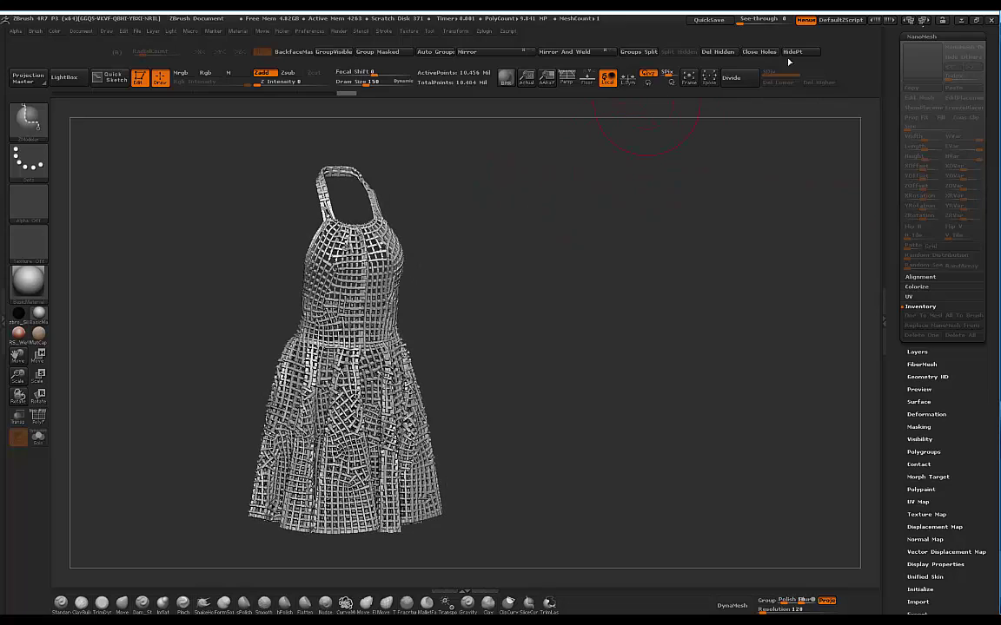
drag(995, 67, 994, 306)
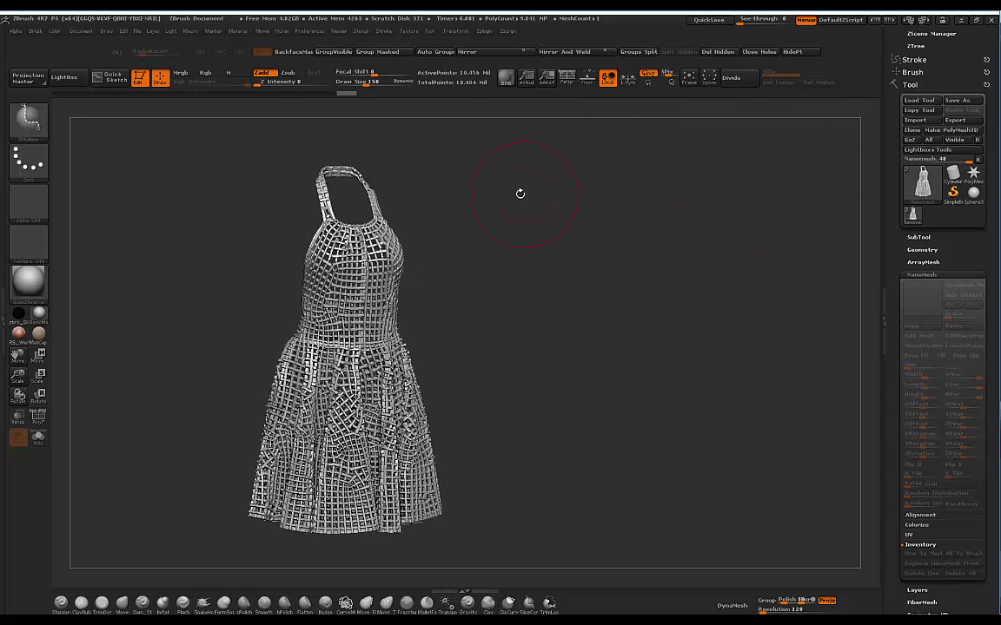
mouse_move(520, 194)
mouse_down()
mouse_move(556, 178)
mouse_move(516, 174)
mouse_move(372, 232)
mouse_move(451, 252)
mouse_move(434, 218)
mouse_move(449, 210)
mouse_move(415, 196)
mouse_move(489, 199)
mouse_move(493, 256)
mouse_up()
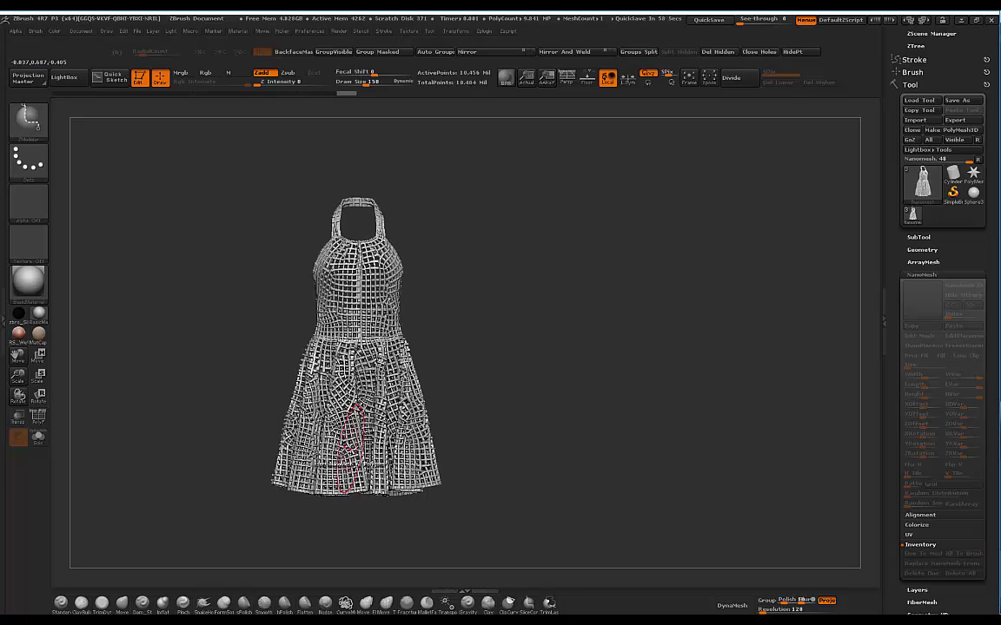
mouse_move(559, 230)
mouse_down()
mouse_move(563, 239)
mouse_move(562, 222)
mouse_up()
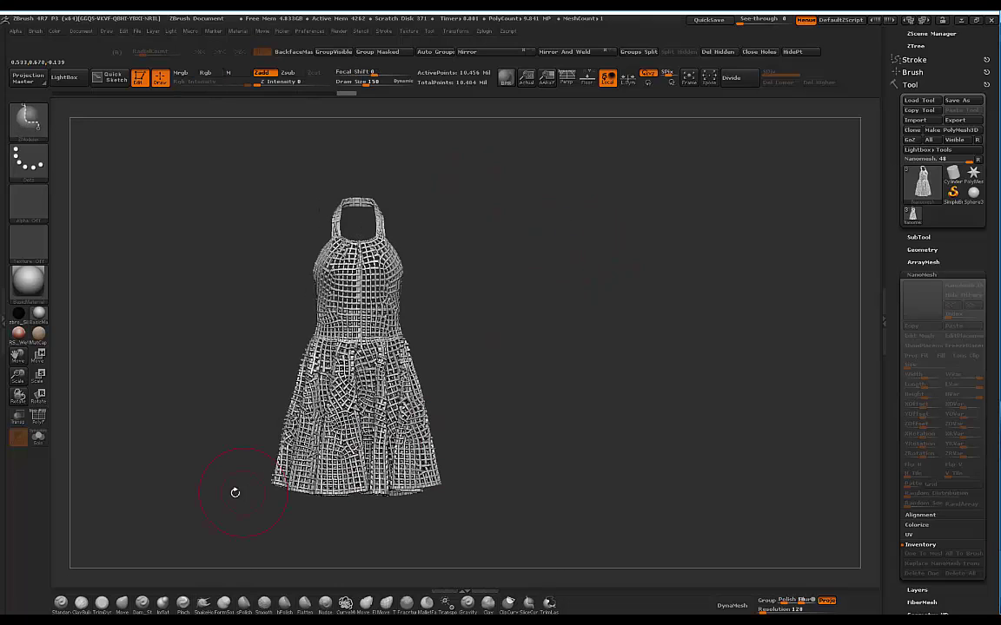